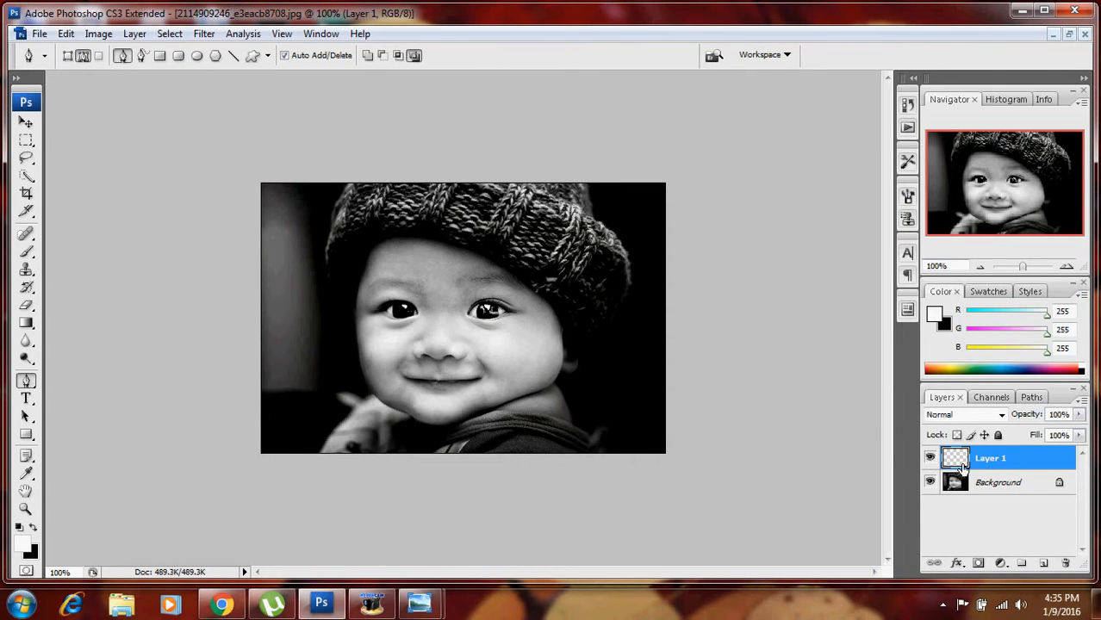
# Delete Layer 1 and turn a closed pen path around the baby's nose and mouth corner into a selection
pyautogui.moveTo(1010, 458); pyautogui.dragTo(1066, 562)
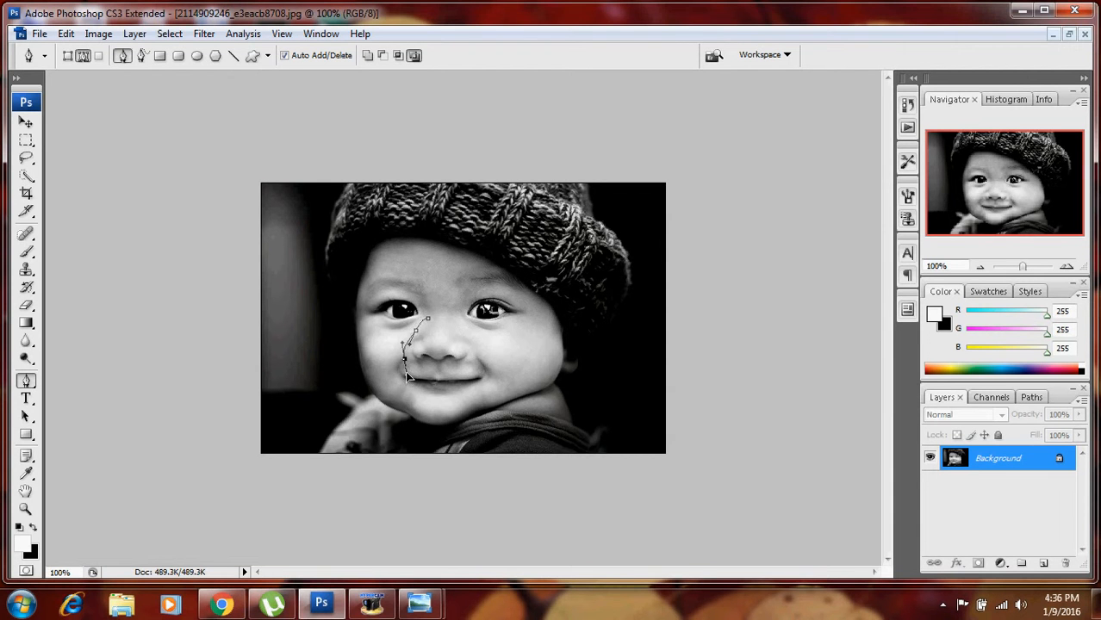
pyautogui.moveTo(428, 391); pyautogui.dragTo(443, 326)
pyautogui.hotkey('ctrl', 'Return')
# Add a Hue/Saturation adjustment layer to the selected face area with Colorize enabled
pyautogui.click(999, 562)
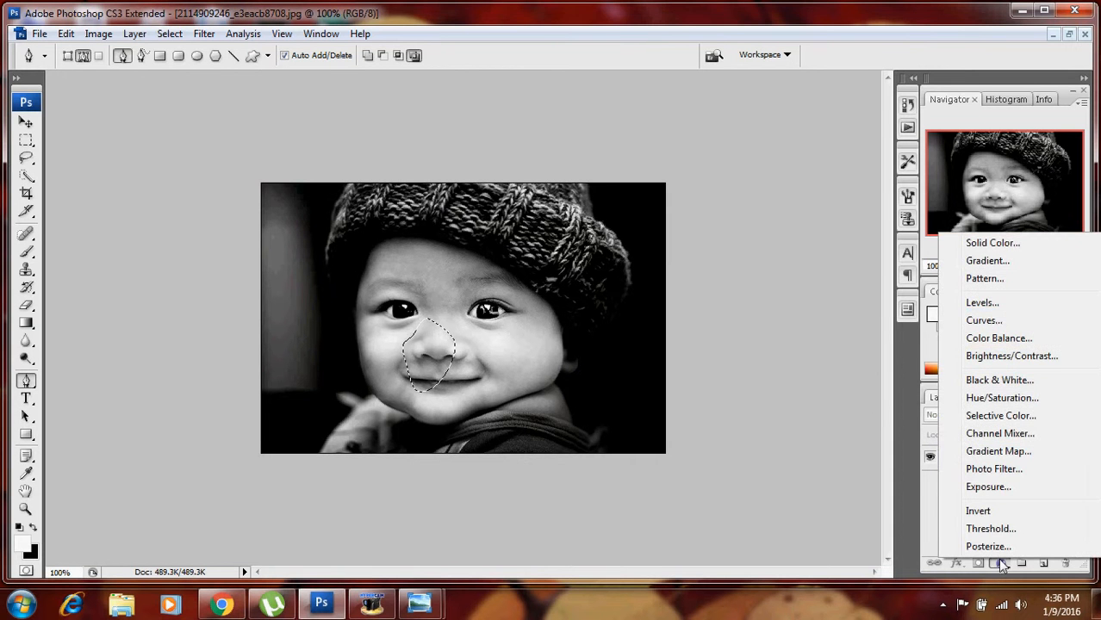
pyautogui.click(983, 405)
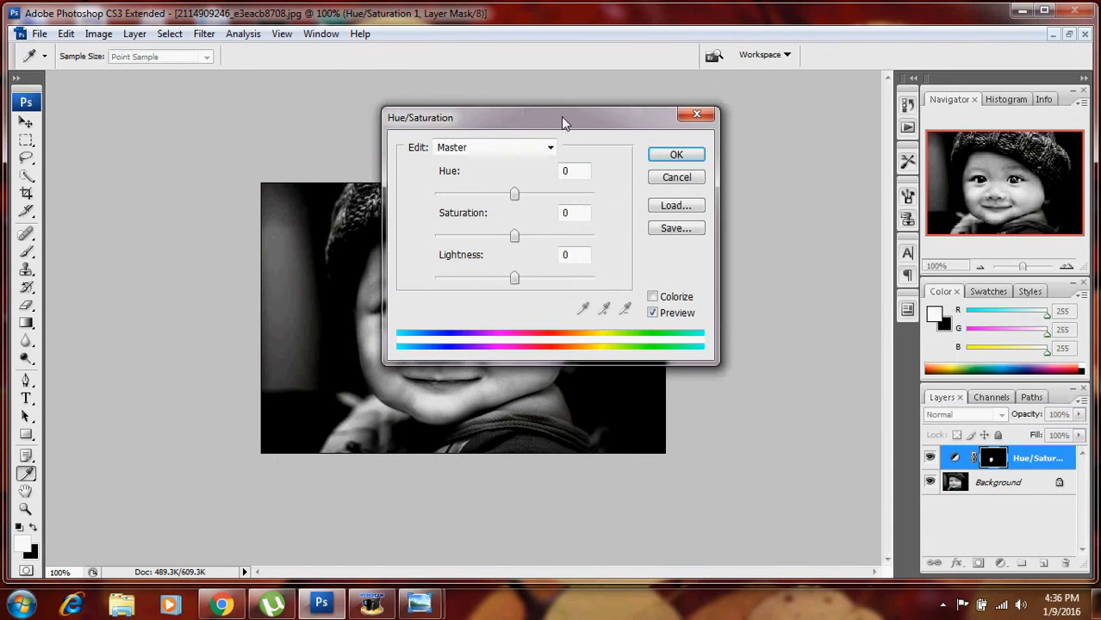
pyautogui.moveTo(565, 123); pyautogui.dragTo(754, 128)
pyautogui.click(842, 302)
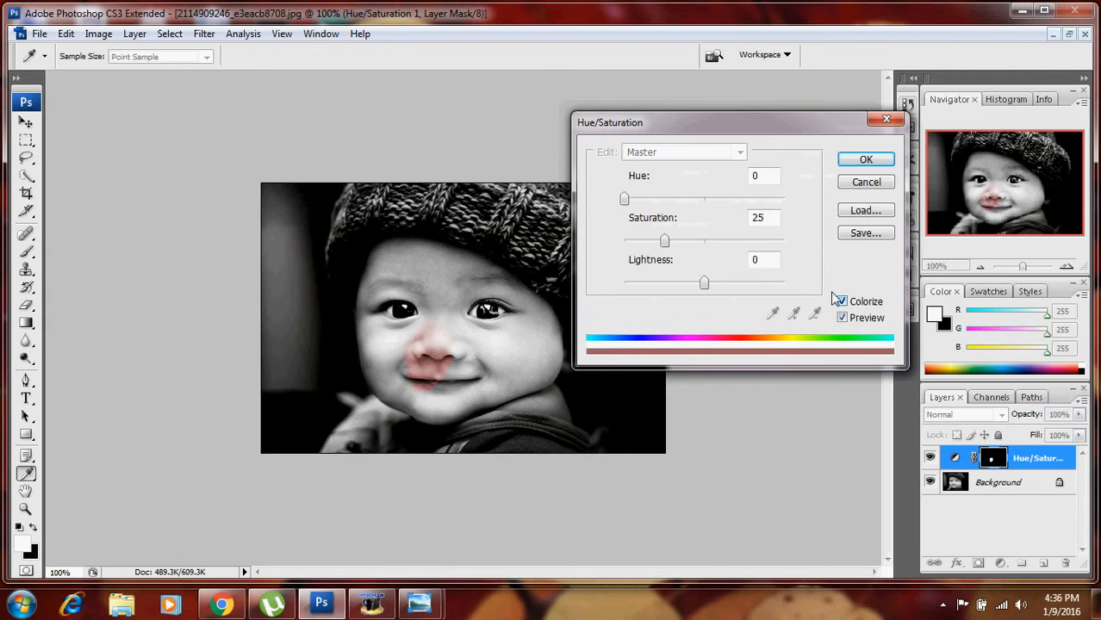
# Tint the selected face area with Hue 38, Saturation 49 and Lightness +5
pyautogui.moveTo(680, 245); pyautogui.dragTo(687, 242)
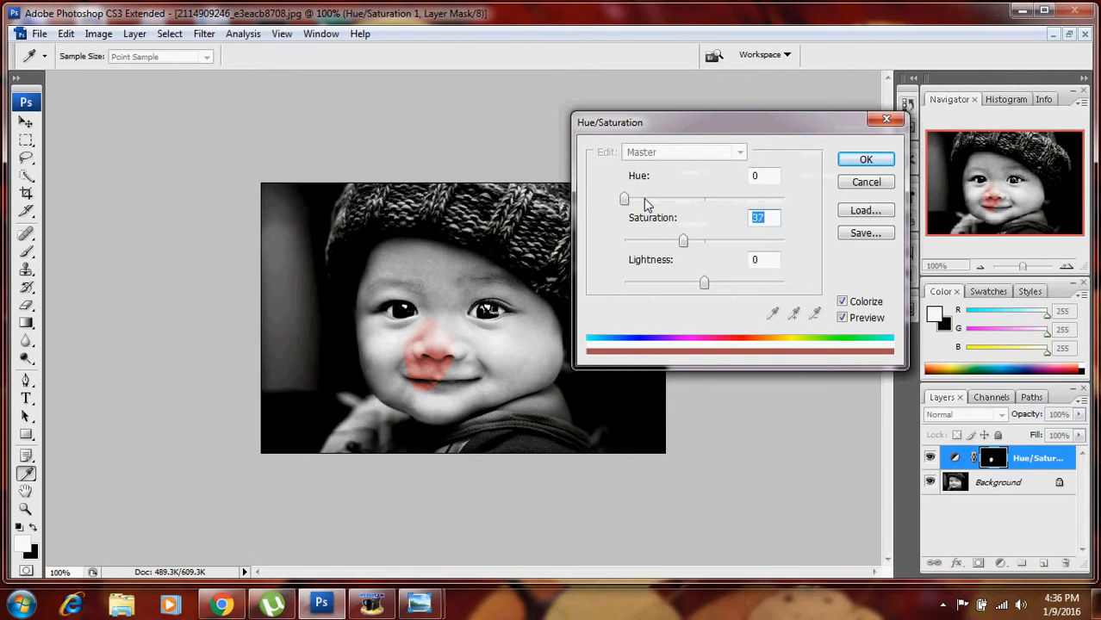
pyautogui.moveTo(625, 199); pyautogui.dragTo(648, 200)
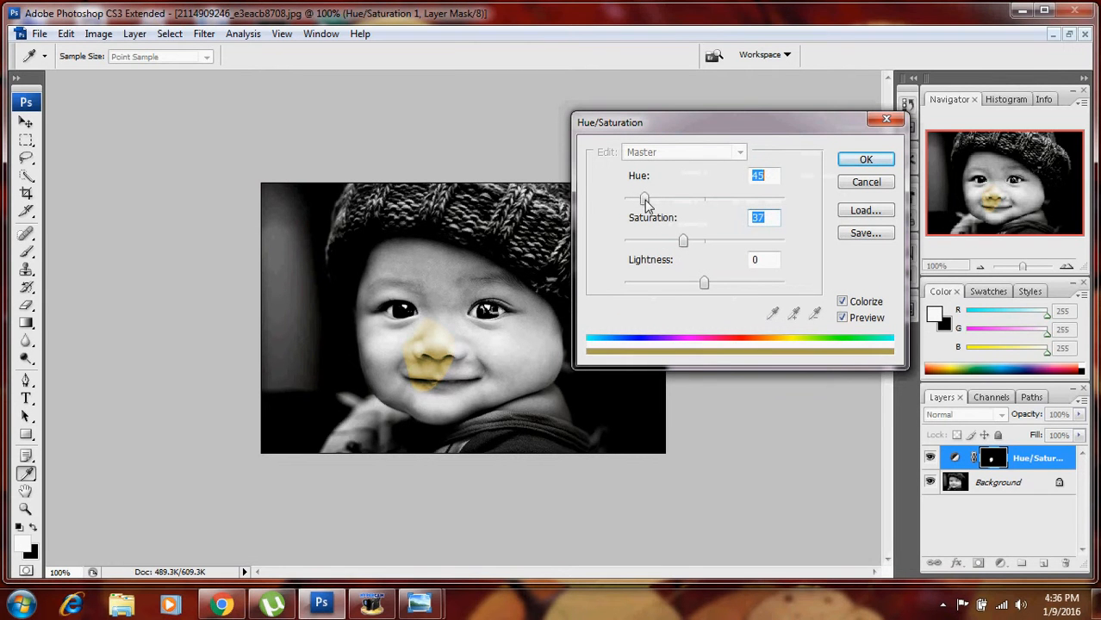
pyautogui.moveTo(703, 282); pyautogui.dragTo(706, 284)
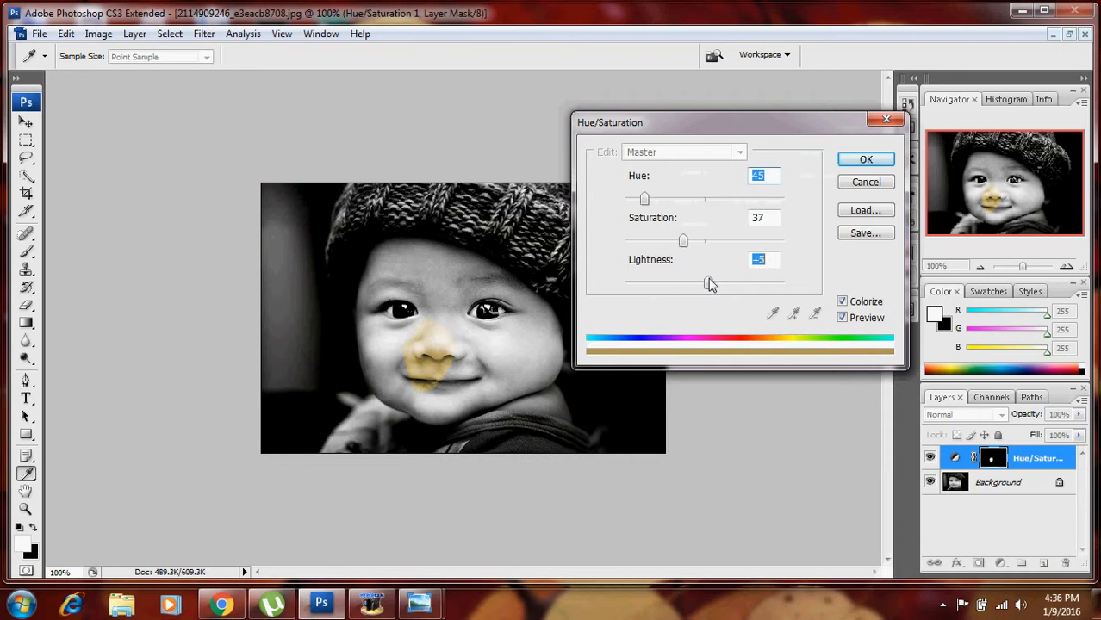
pyautogui.click(703, 243)
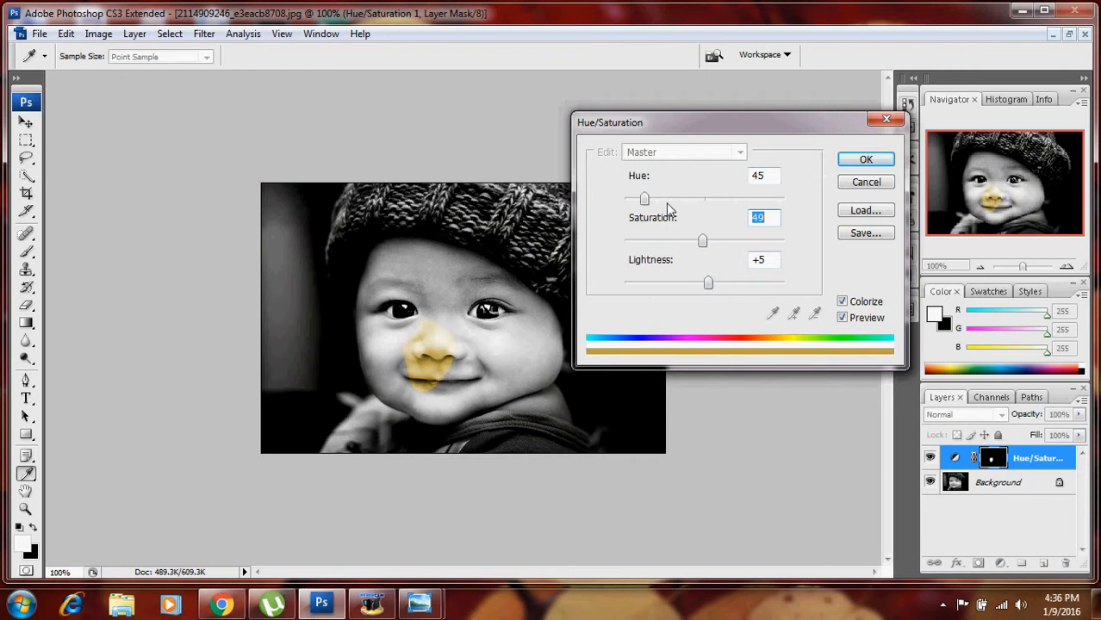
pyautogui.moveTo(645, 199)
pyautogui.mouseDown()
pyautogui.moveTo(636, 201)
pyautogui.moveTo(648, 203)
pyautogui.mouseUp()
pyautogui.click(865, 160)
# Paint white on the adjustment mask with an enlarged brush to spread the skin tint over the whole face
pyautogui.press('p')
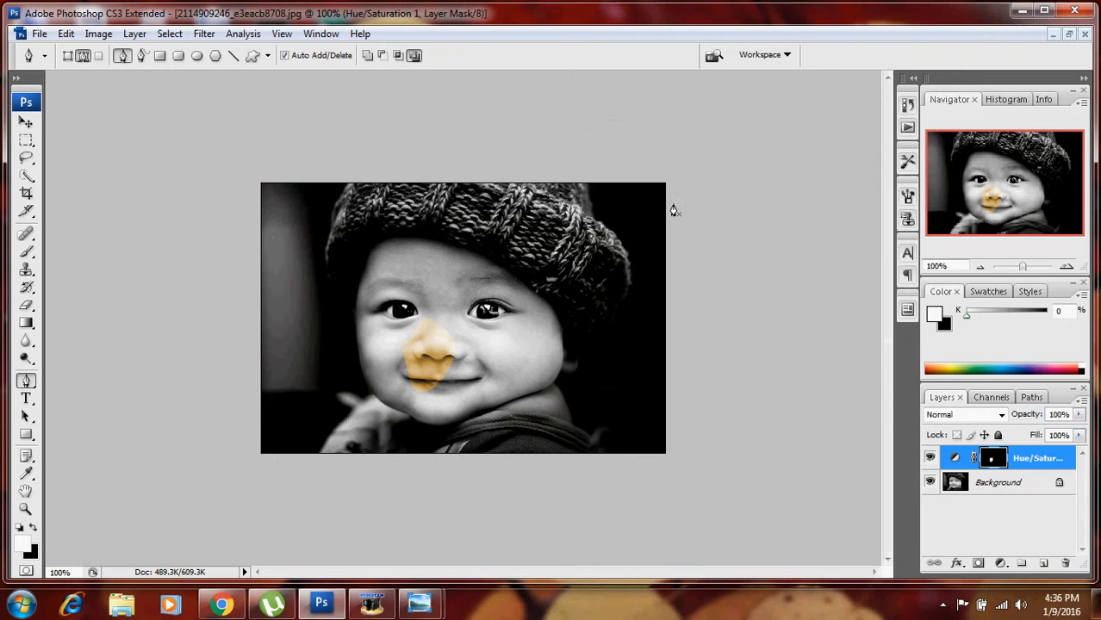
pyautogui.press('b')
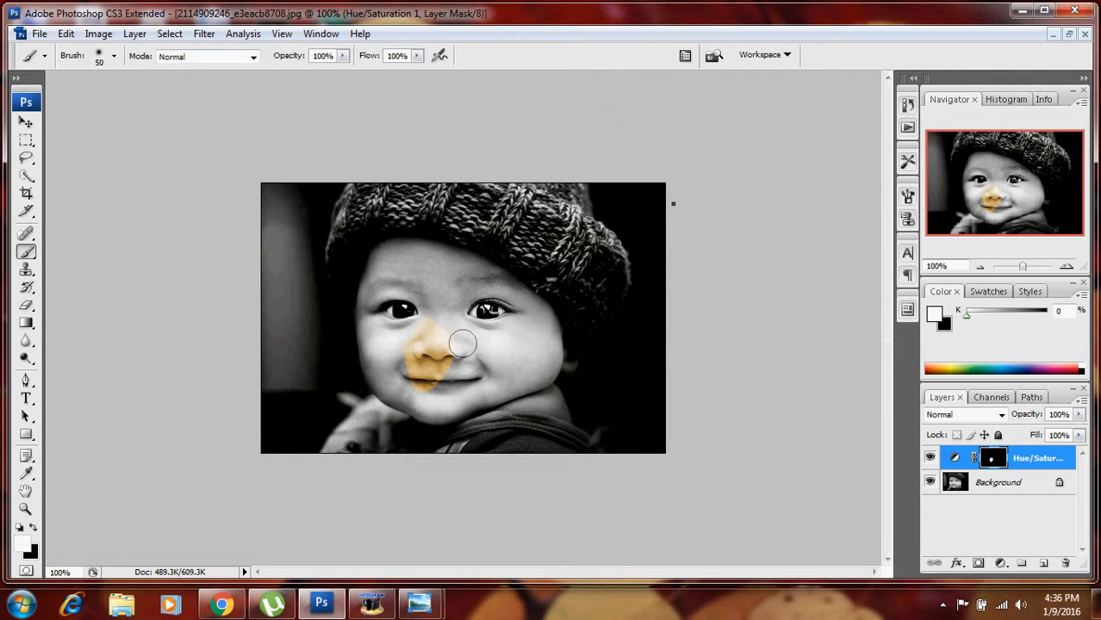
pyautogui.press(']')
pyautogui.press(']')
pyautogui.press(']')
pyautogui.press(']')
pyautogui.press(']')
pyautogui.press(']')
pyautogui.press(']')
pyautogui.moveTo(462, 344)
pyautogui.mouseDown()
pyautogui.moveTo(434, 359)
pyautogui.moveTo(416, 334)
pyautogui.moveTo(421, 300)
pyautogui.moveTo(406, 296)
pyautogui.moveTo(439, 301)
pyautogui.moveTo(536, 380)
pyautogui.moveTo(527, 322)
pyautogui.moveTo(473, 293)
pyautogui.moveTo(415, 293)
pyautogui.moveTo(391, 305)
pyautogui.moveTo(401, 354)
pyautogui.moveTo(433, 380)
pyautogui.moveTo(430, 395)
pyautogui.moveTo(385, 303)
pyautogui.moveTo(391, 277)
pyautogui.moveTo(417, 400)
pyautogui.mouseUp()
# Reduce the brush size to 50 and paint the skin tint over the neck and hand
pyautogui.press('[')
pyautogui.press('[')
pyautogui.press('[')
pyautogui.press('[')
pyautogui.press('[')
pyautogui.press('[')
pyautogui.press('[')
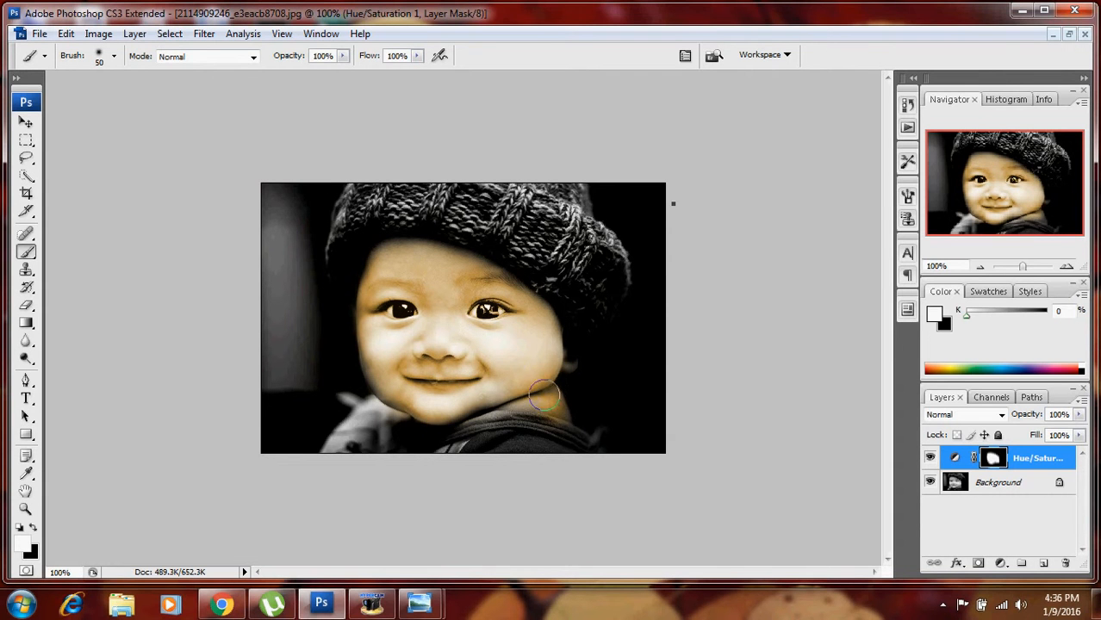
pyautogui.moveTo(544, 396)
pyautogui.mouseDown()
pyautogui.moveTo(452, 396)
pyautogui.moveTo(348, 441)
pyautogui.moveTo(396, 438)
pyautogui.moveTo(425, 392)
pyautogui.moveTo(375, 371)
pyautogui.moveTo(400, 398)
pyautogui.moveTo(395, 287)
pyautogui.moveTo(407, 261)
pyautogui.moveTo(473, 289)
pyautogui.moveTo(549, 352)
pyautogui.moveTo(543, 328)
pyautogui.moveTo(536, 397)
pyautogui.mouseUp()
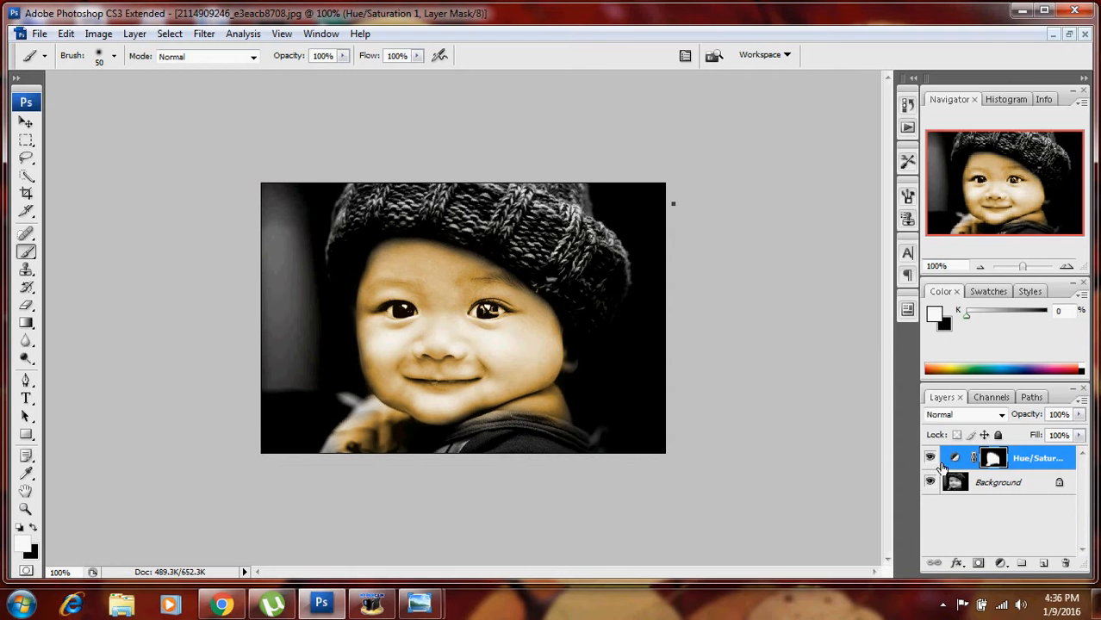
# Change the skin tint adjustment to Hue 31, Saturation 55 and Lightness +5
pyautogui.doubleClick(954, 458)
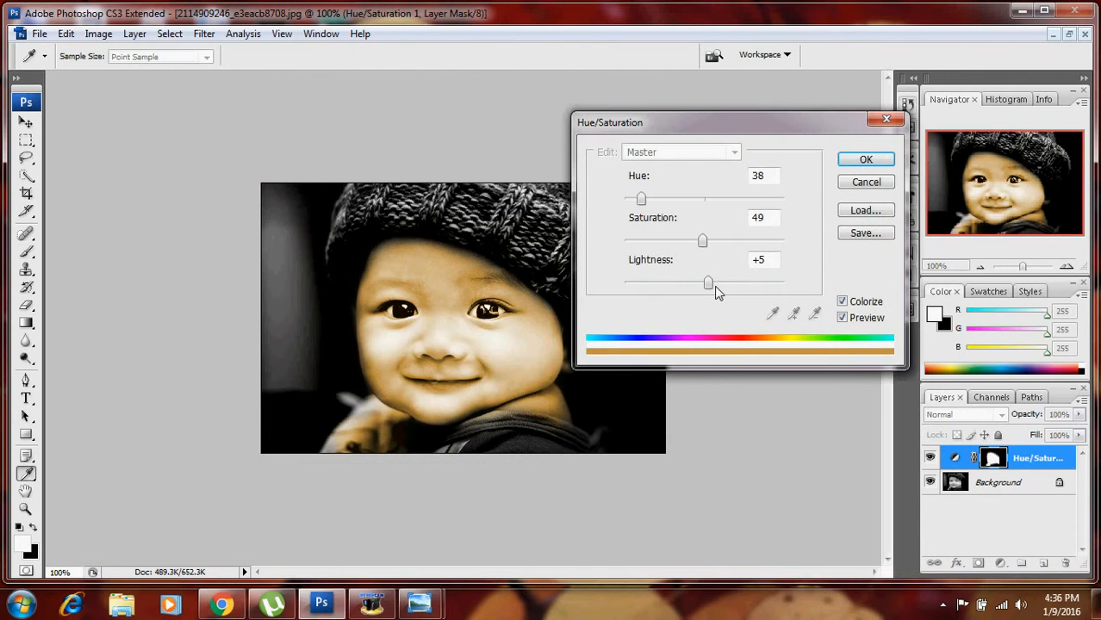
pyautogui.moveTo(715, 292); pyautogui.dragTo(711, 293)
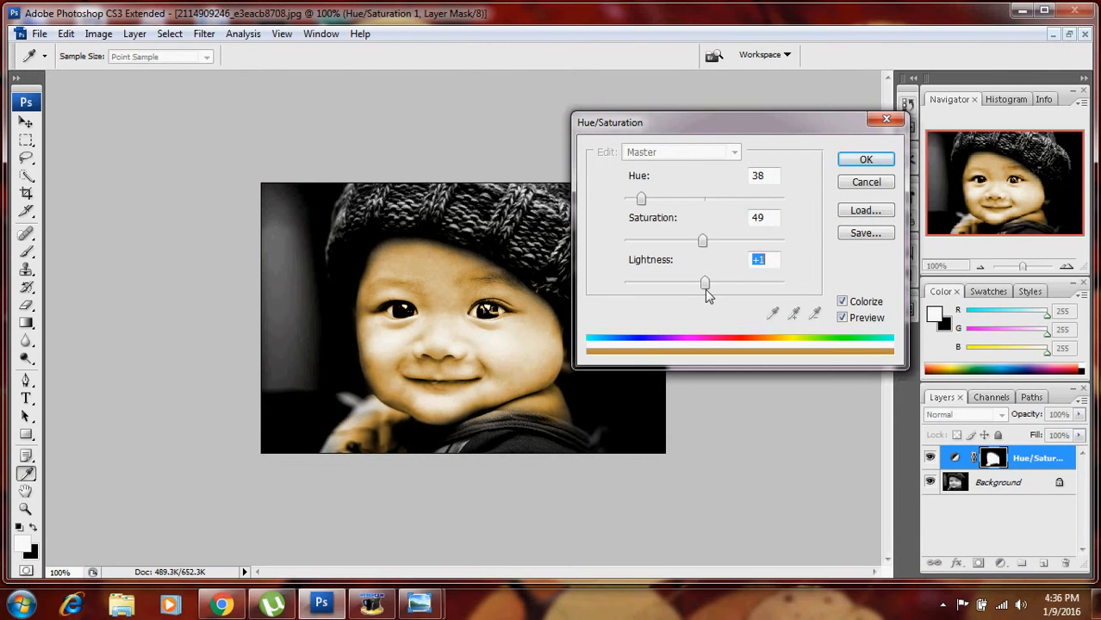
pyautogui.click(712, 242)
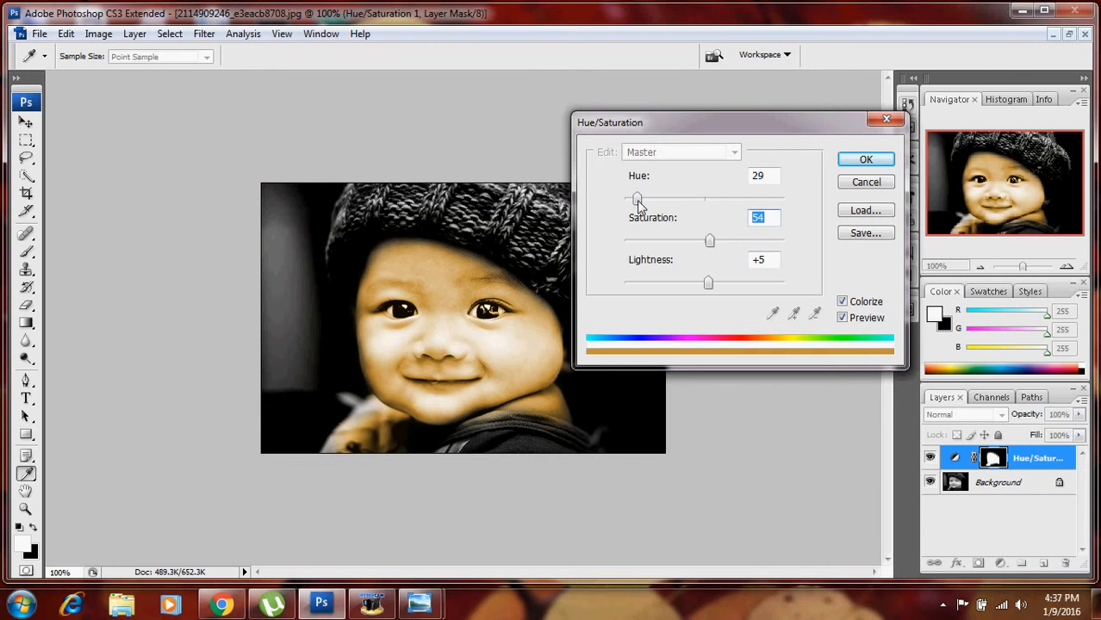
pyautogui.moveTo(638, 203); pyautogui.dragTo(640, 205)
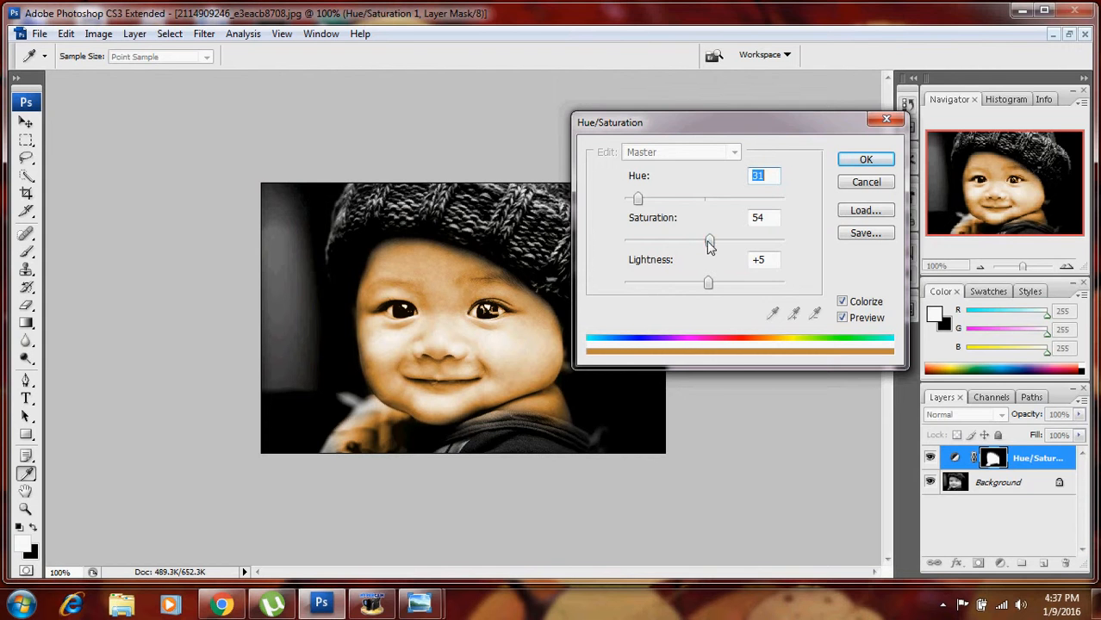
pyautogui.moveTo(708, 245); pyautogui.dragTo(711, 247)
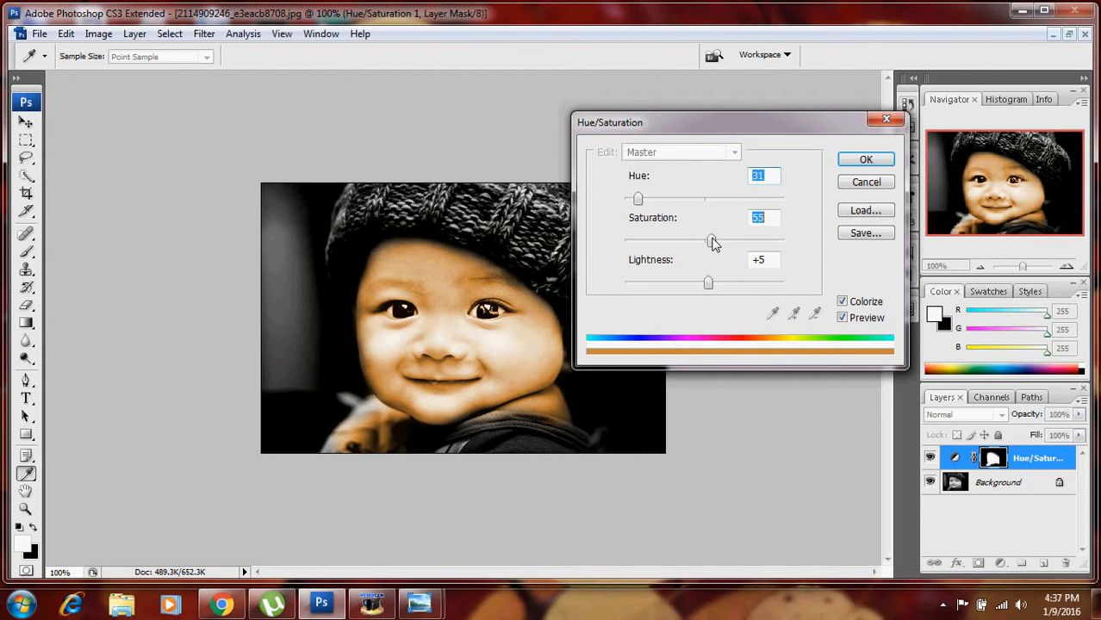
pyautogui.click(871, 159)
pyautogui.press('b')
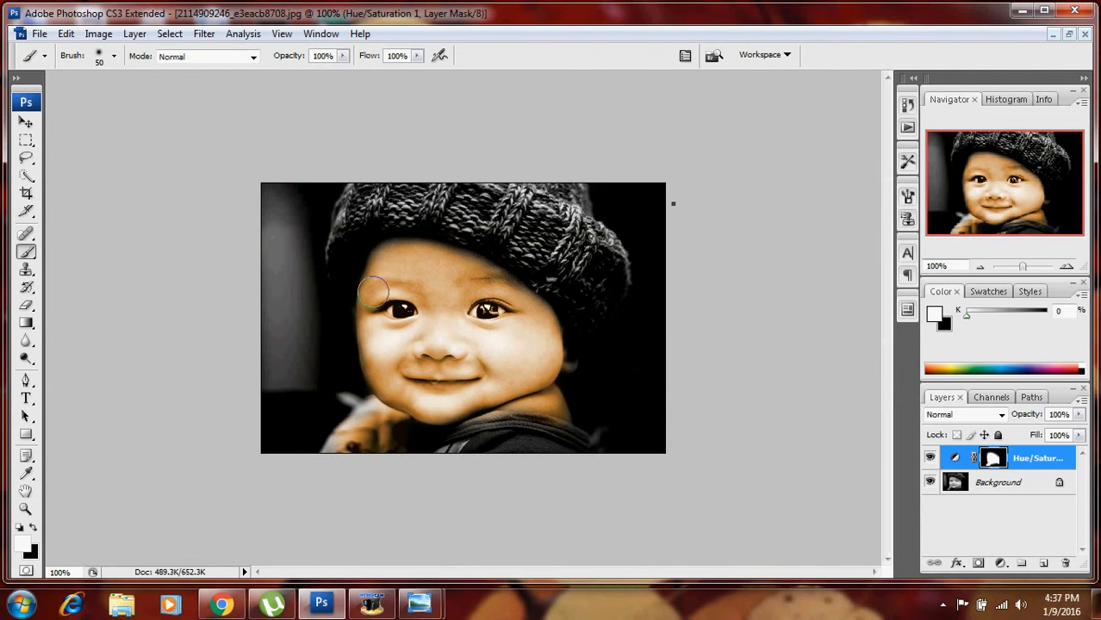
# Undo the stray pen path over the hat and the last change to the skin tint
pyautogui.press('p')
pyautogui.click(524, 226)
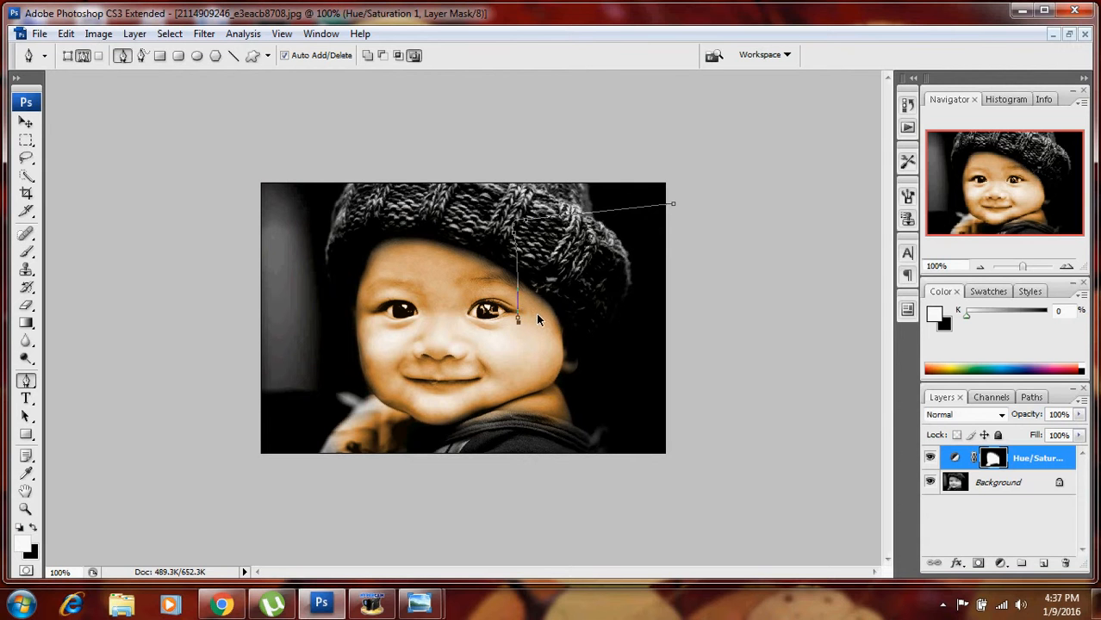
pyautogui.hotkey('ctrl', 'alt', 'z')
pyautogui.hotkey('ctrl', 'alt', 'z')
pyautogui.hotkey('ctrl', 'alt', 'z')
# Delete the leftover path and add a Hue/Saturation adjustment layer with Colorize on a small selected area of the hat
pyautogui.rightClick(580, 264)
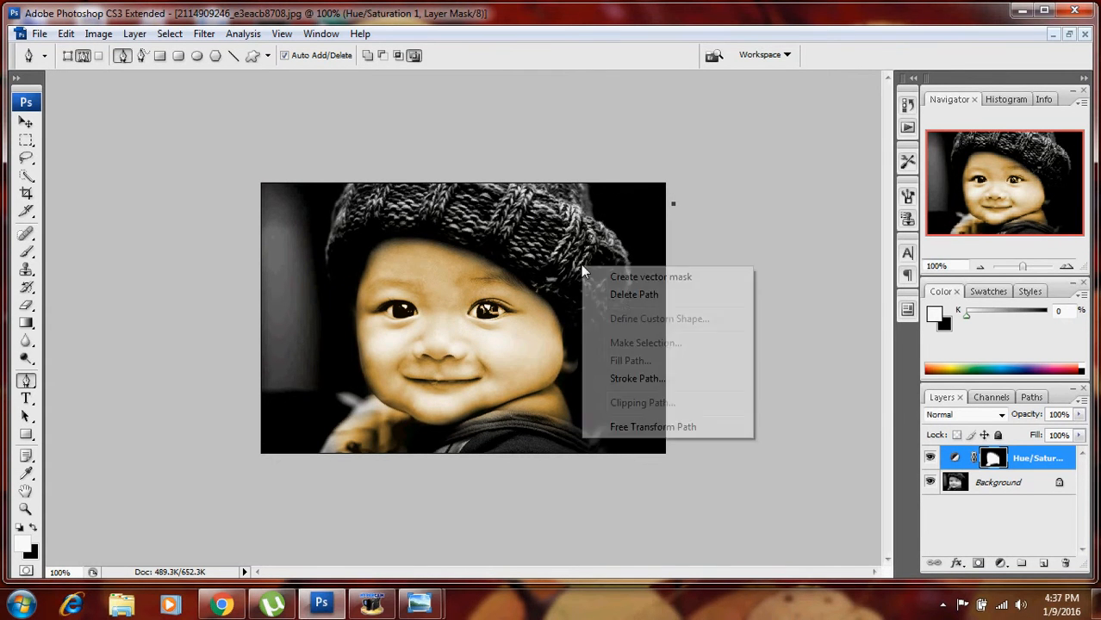
pyautogui.click(629, 295)
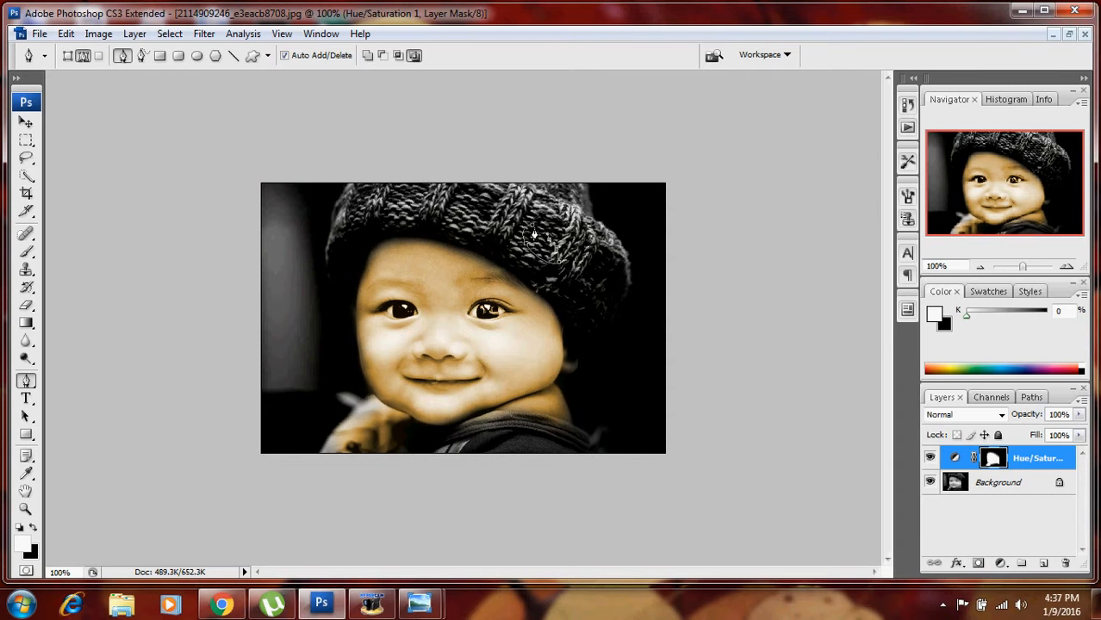
pyautogui.click(1006, 564)
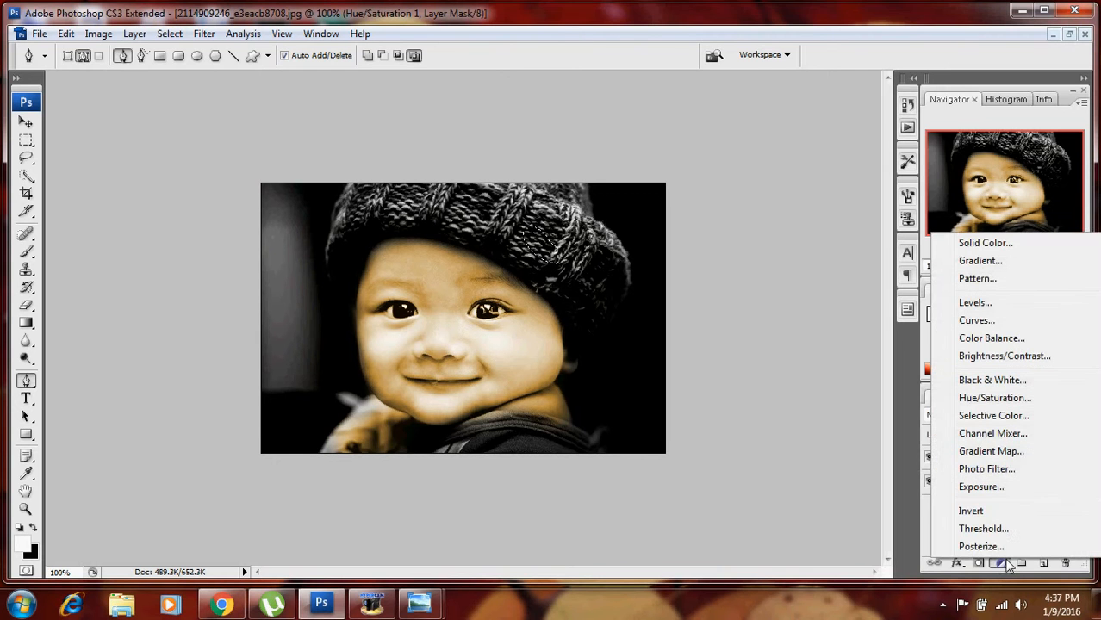
pyautogui.click(986, 394)
pyautogui.click(842, 301)
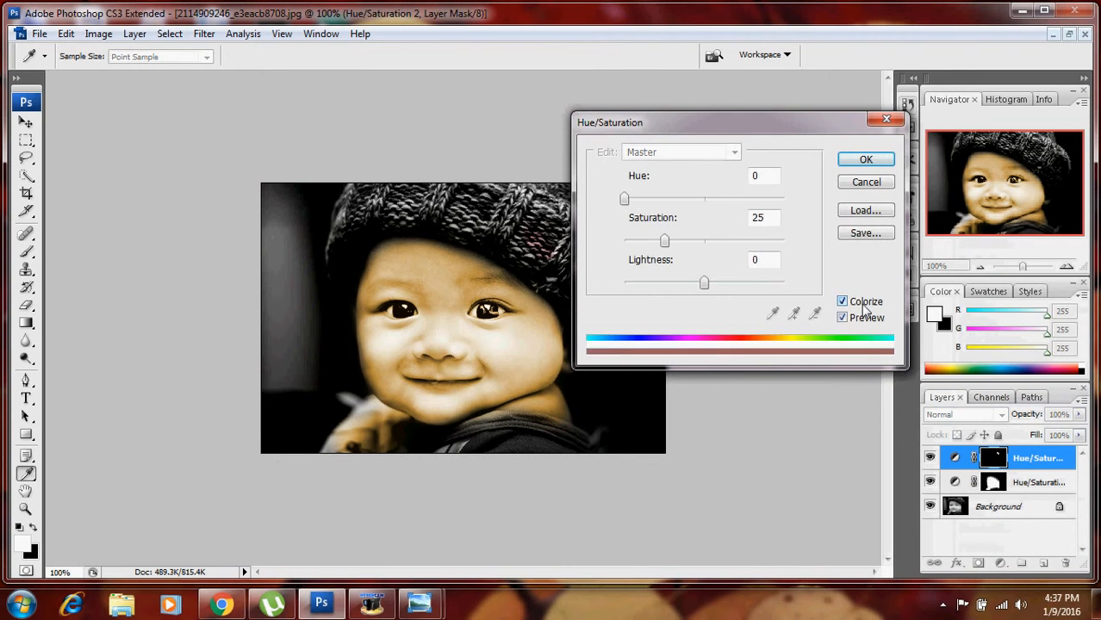
# Shift the hat adjustment's hue to blue and raise its saturation
pyautogui.moveTo(724, 123); pyautogui.dragTo(770, 123)
pyautogui.moveTo(748, 241); pyautogui.dragTo(779, 244)
pyautogui.moveTo(706, 199); pyautogui.dragTo(776, 199)
pyautogui.click(910, 159)
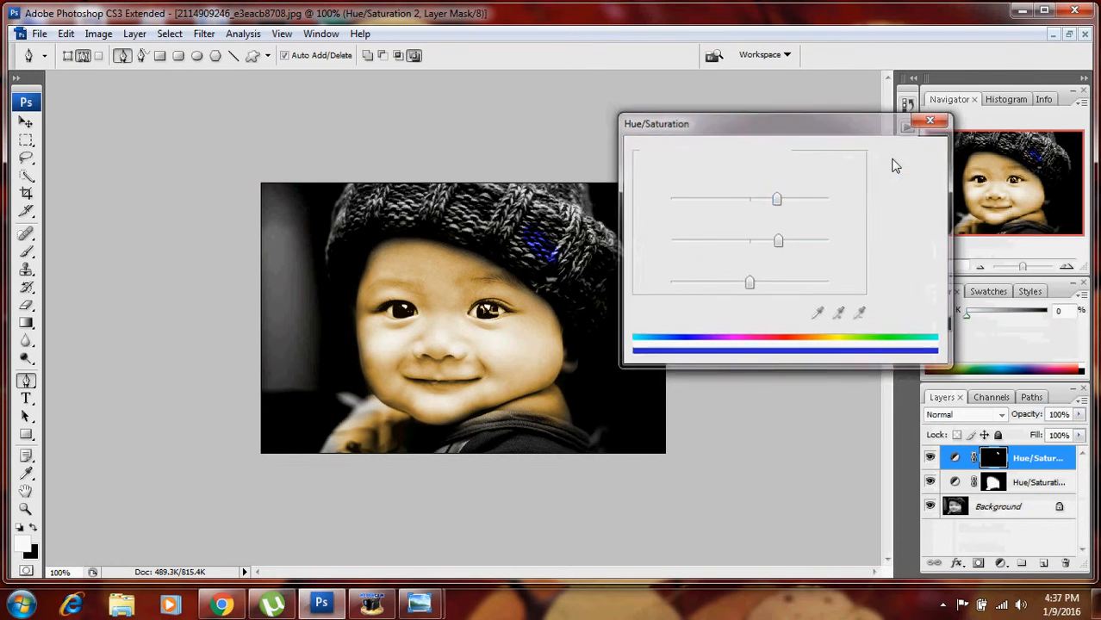
# Paint white on the hat adjustment's mask to spread the blue tint over the entire knitted hat
pyautogui.press('b')
pyautogui.click(576, 270)
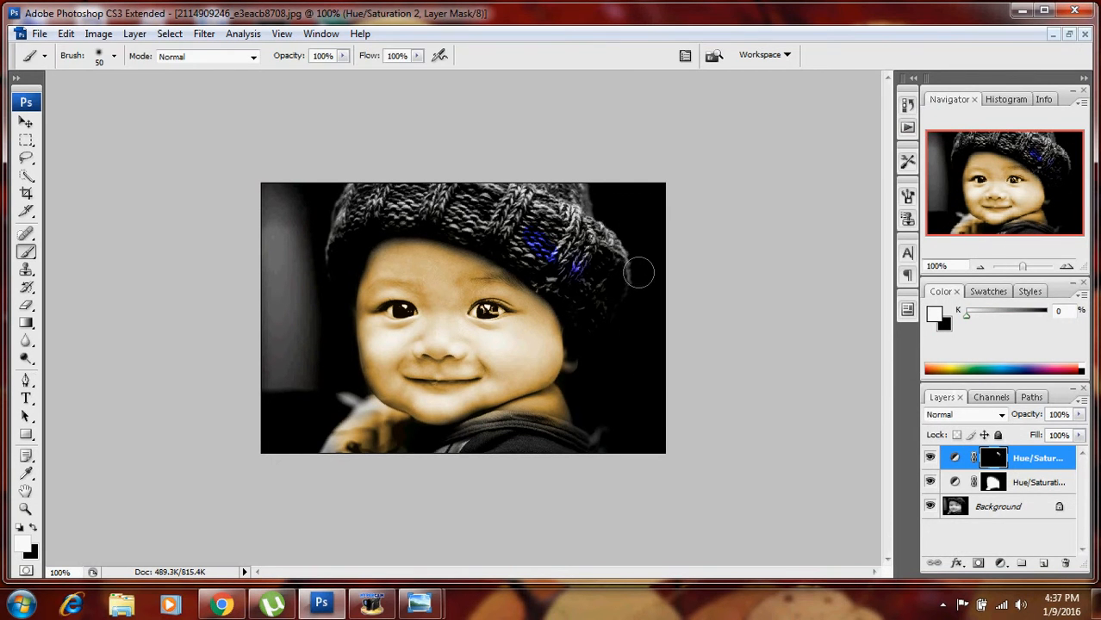
pyautogui.moveTo(546, 230)
pyautogui.mouseDown()
pyautogui.moveTo(563, 251)
pyautogui.moveTo(517, 224)
pyautogui.mouseUp()
pyautogui.moveTo(448, 207)
pyautogui.mouseDown()
pyautogui.moveTo(534, 231)
pyautogui.moveTo(482, 211)
pyautogui.moveTo(483, 223)
pyautogui.moveTo(575, 282)
pyautogui.moveTo(595, 314)
pyautogui.moveTo(593, 258)
pyautogui.moveTo(548, 183)
pyautogui.moveTo(627, 281)
pyautogui.mouseUp()
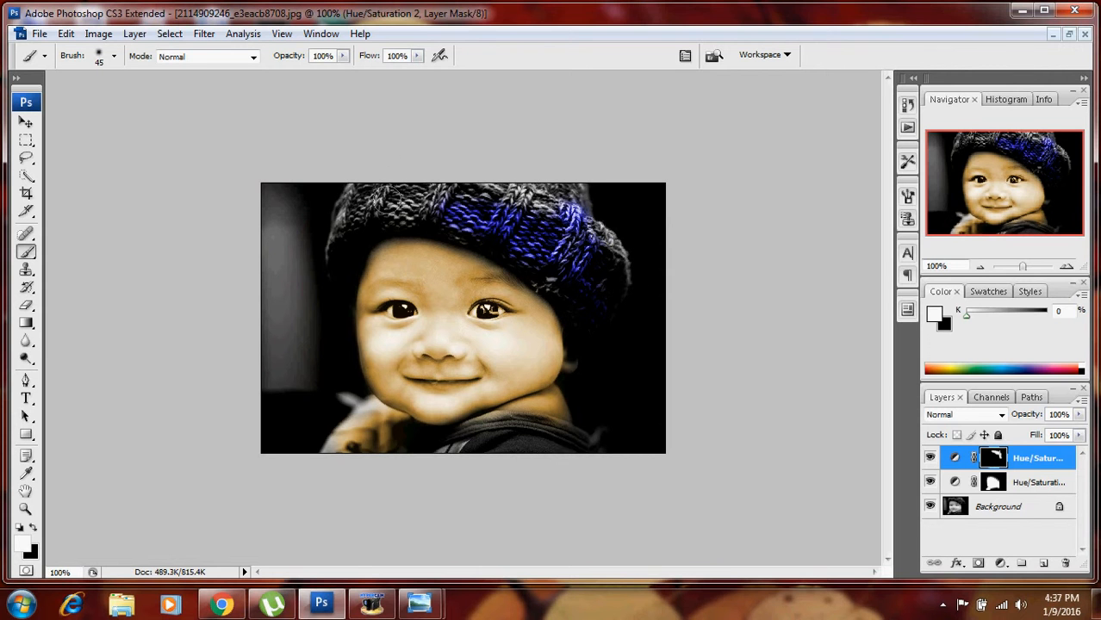
pyautogui.moveTo(400, 210)
pyautogui.mouseDown()
pyautogui.moveTo(374, 200)
pyautogui.moveTo(336, 232)
pyautogui.moveTo(355, 192)
pyautogui.moveTo(471, 208)
pyautogui.moveTo(509, 208)
pyautogui.moveTo(483, 184)
pyautogui.moveTo(569, 200)
pyautogui.moveTo(578, 189)
pyautogui.moveTo(621, 279)
pyautogui.moveTo(604, 304)
pyautogui.moveTo(571, 251)
pyautogui.moveTo(476, 191)
pyautogui.moveTo(348, 196)
pyautogui.moveTo(377, 271)
pyautogui.moveTo(341, 225)
pyautogui.moveTo(367, 209)
pyautogui.moveTo(453, 224)
pyautogui.moveTo(561, 274)
pyautogui.mouseUp()
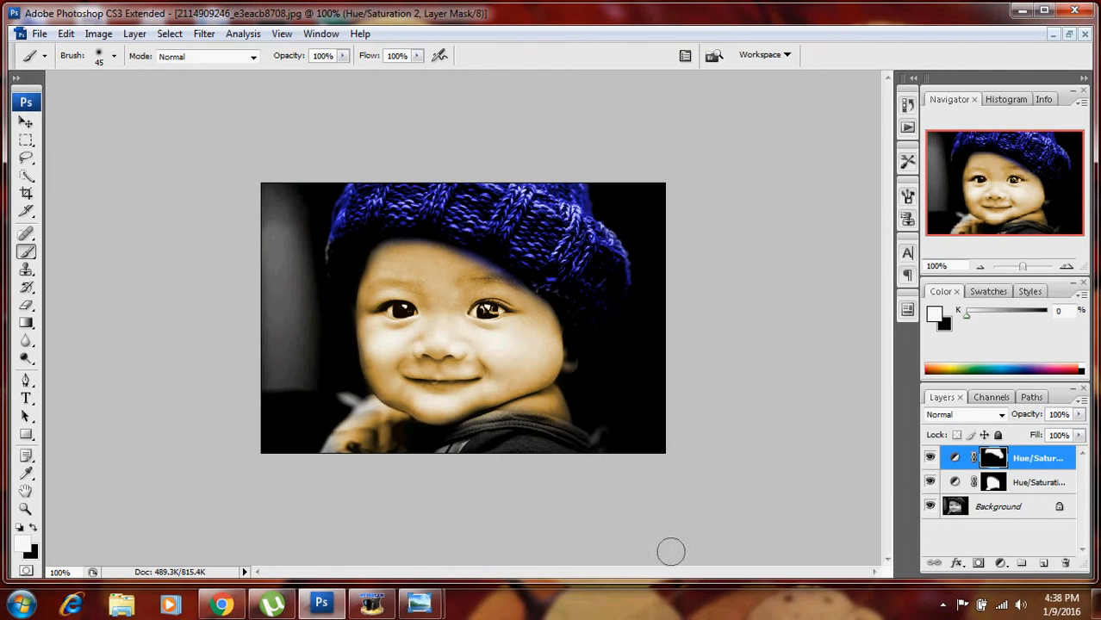
# Select a small area of the jacket with the Pen tool and add a Hue/Saturation adjustment layer with Colorize
pyautogui.press('p')
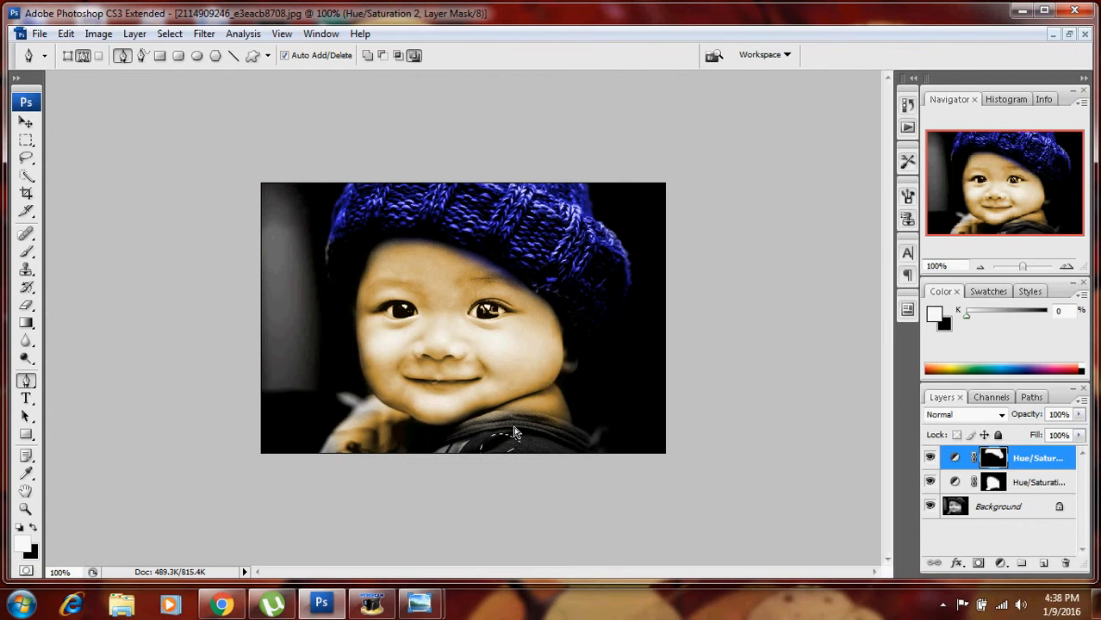
pyautogui.click(999, 562)
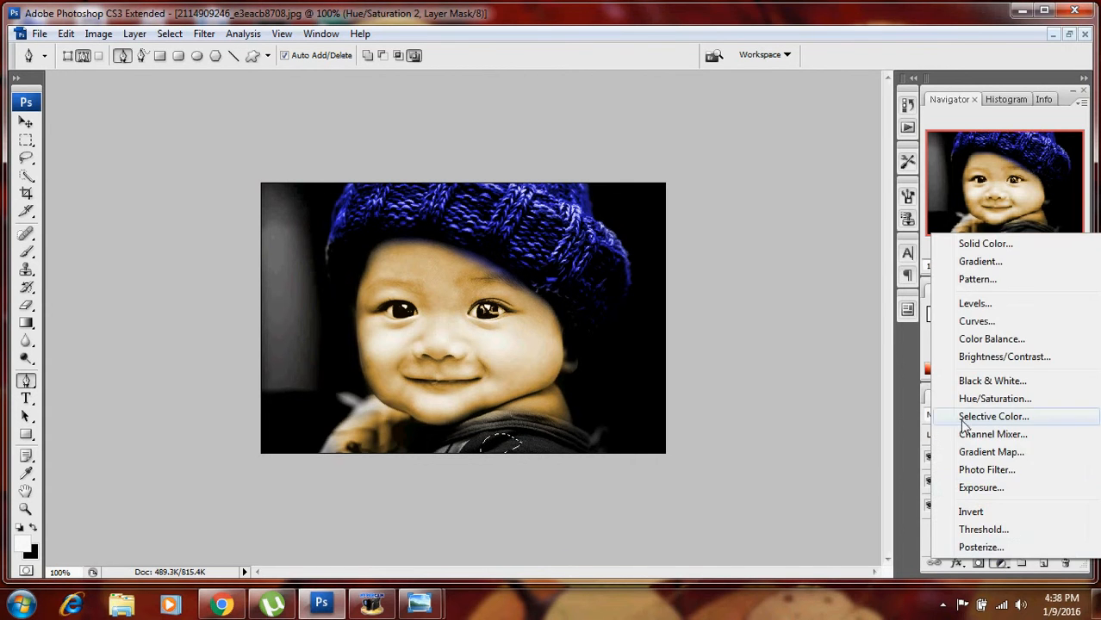
pyautogui.click(984, 402)
pyautogui.click(887, 301)
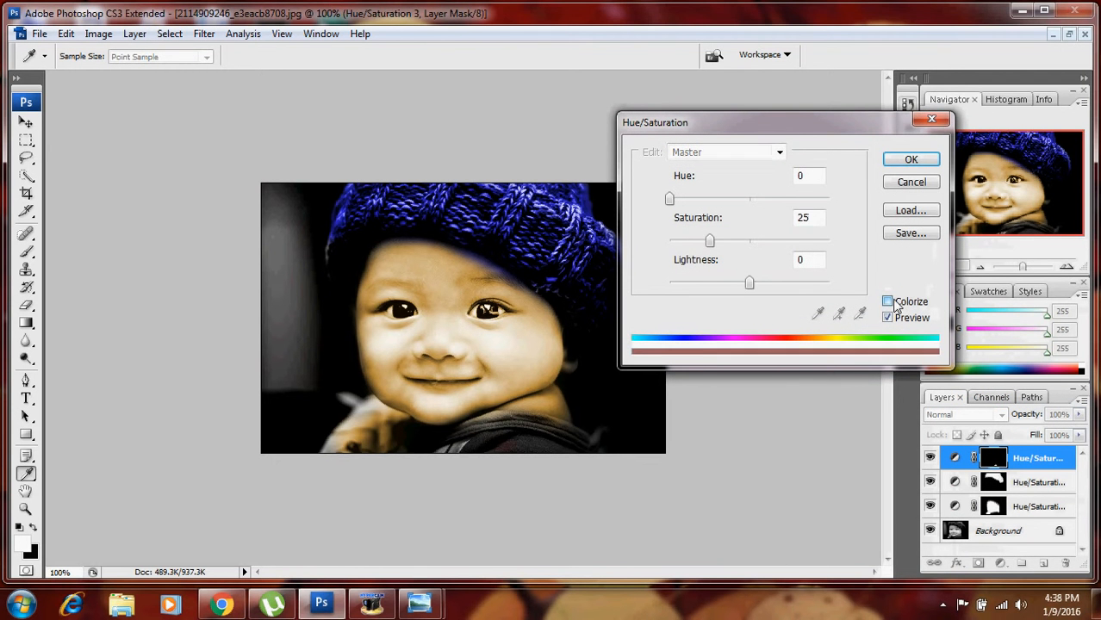
# Tint the selected jacket area red with Hue 0, Saturation 69 and Lightness -14
pyautogui.click(754, 242)
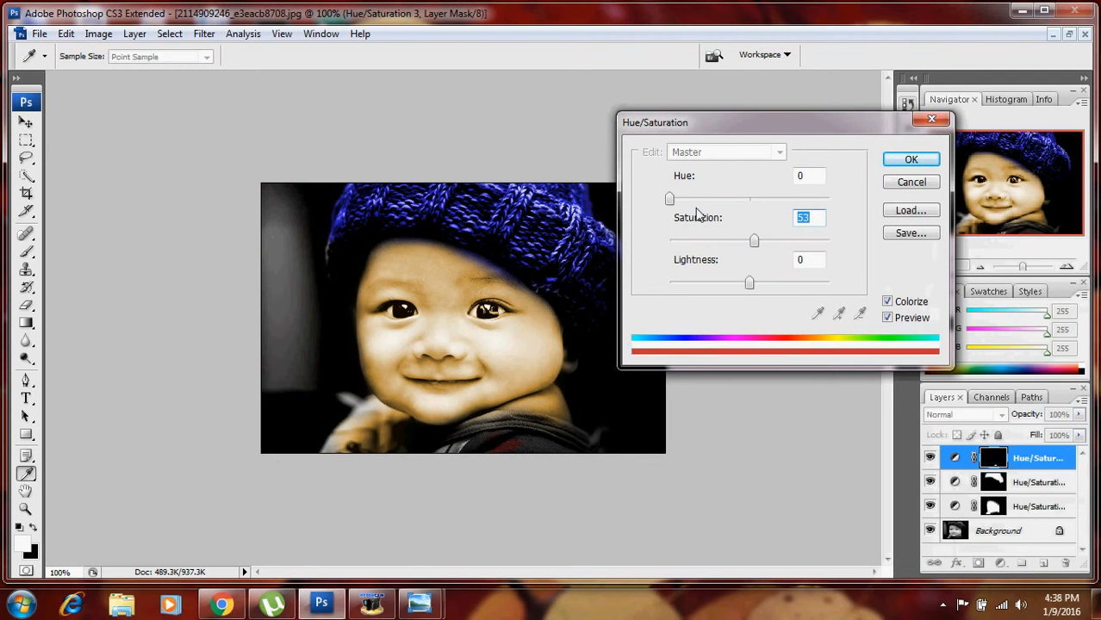
pyautogui.moveTo(671, 199)
pyautogui.mouseDown()
pyautogui.moveTo(698, 200)
pyautogui.moveTo(669, 210)
pyautogui.mouseUp()
pyautogui.moveTo(750, 284); pyautogui.dragTo(738, 284)
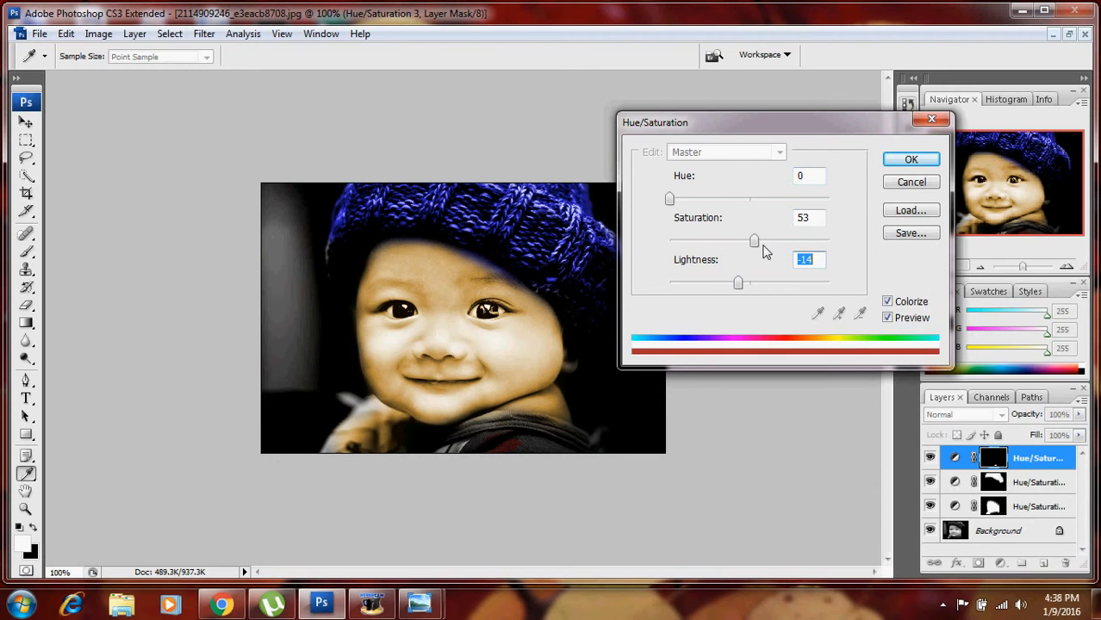
pyautogui.moveTo(774, 248); pyautogui.dragTo(780, 246)
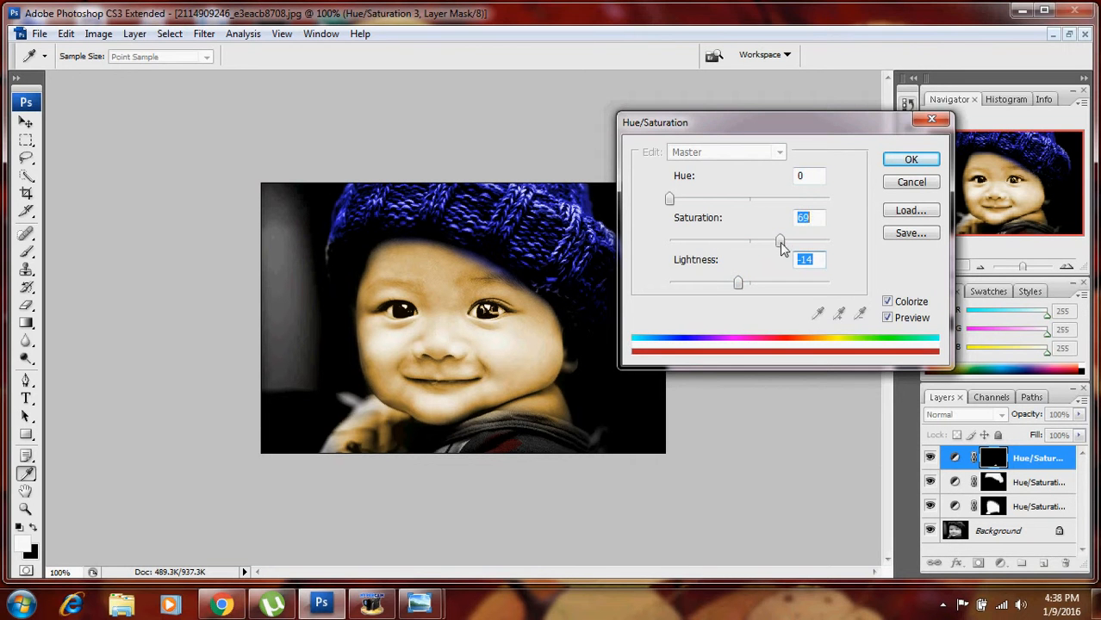
pyautogui.click(902, 164)
# Paint white on the jacket adjustment's mask to spread the red tint over the whole jacket
pyautogui.press('p')
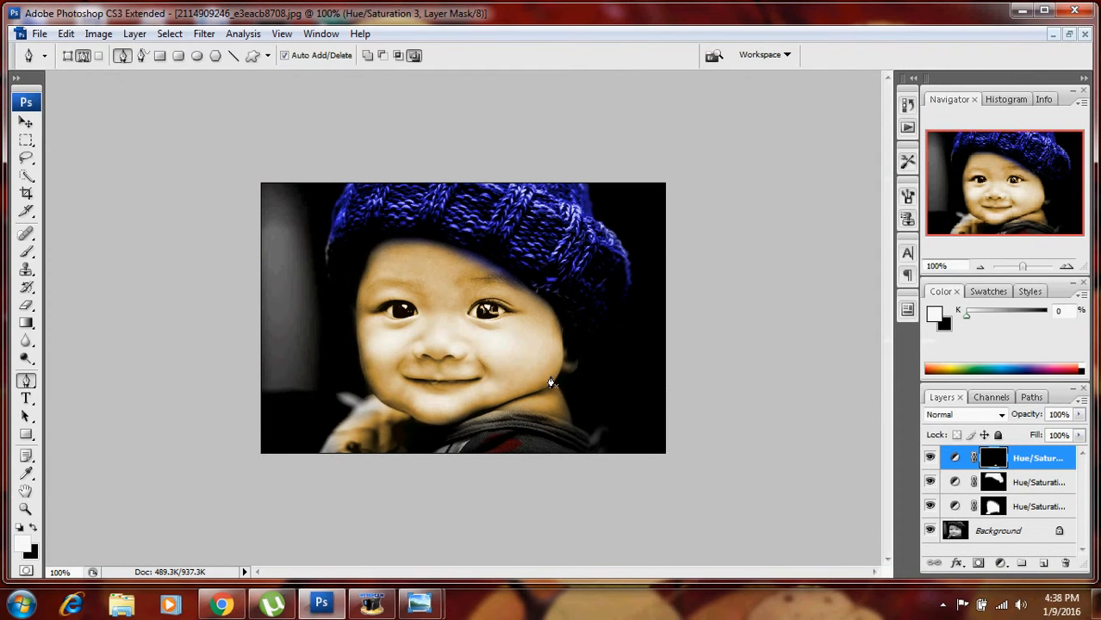
pyautogui.press('b')
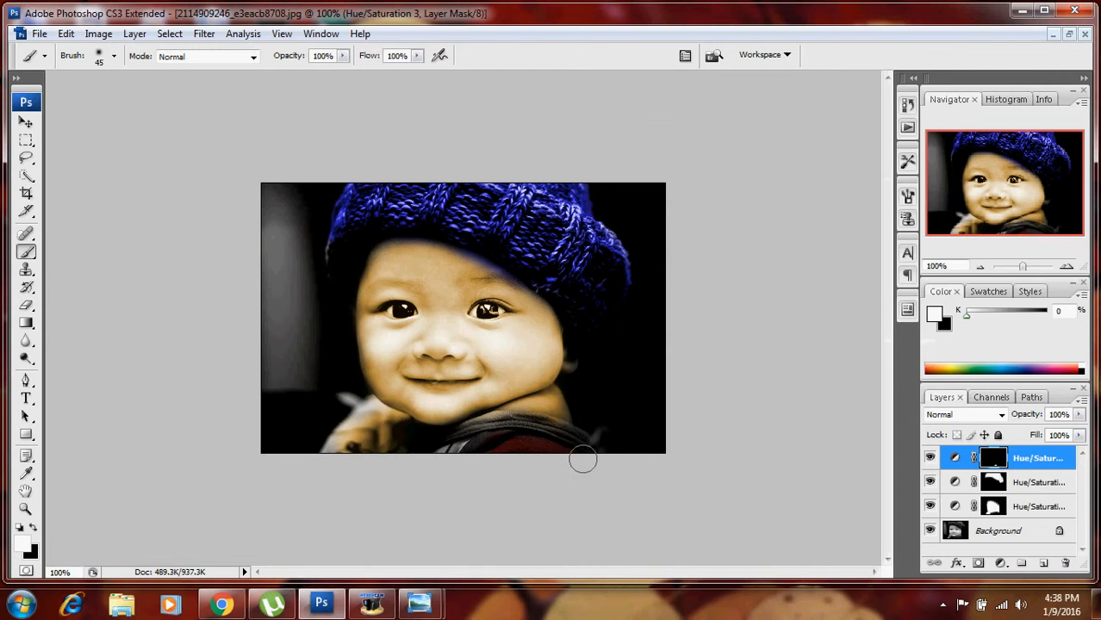
pyautogui.moveTo(584, 445)
pyautogui.mouseDown()
pyautogui.moveTo(503, 430)
pyautogui.moveTo(445, 456)
pyautogui.moveTo(487, 428)
pyautogui.moveTo(546, 437)
pyautogui.moveTo(527, 425)
pyautogui.moveTo(594, 448)
pyautogui.moveTo(486, 438)
pyautogui.moveTo(439, 463)
pyautogui.moveTo(502, 450)
pyautogui.moveTo(514, 467)
pyautogui.moveTo(457, 448)
pyautogui.moveTo(492, 433)
pyautogui.moveTo(572, 459)
pyautogui.moveTo(569, 442)
pyautogui.moveTo(596, 431)
pyautogui.mouseUp()
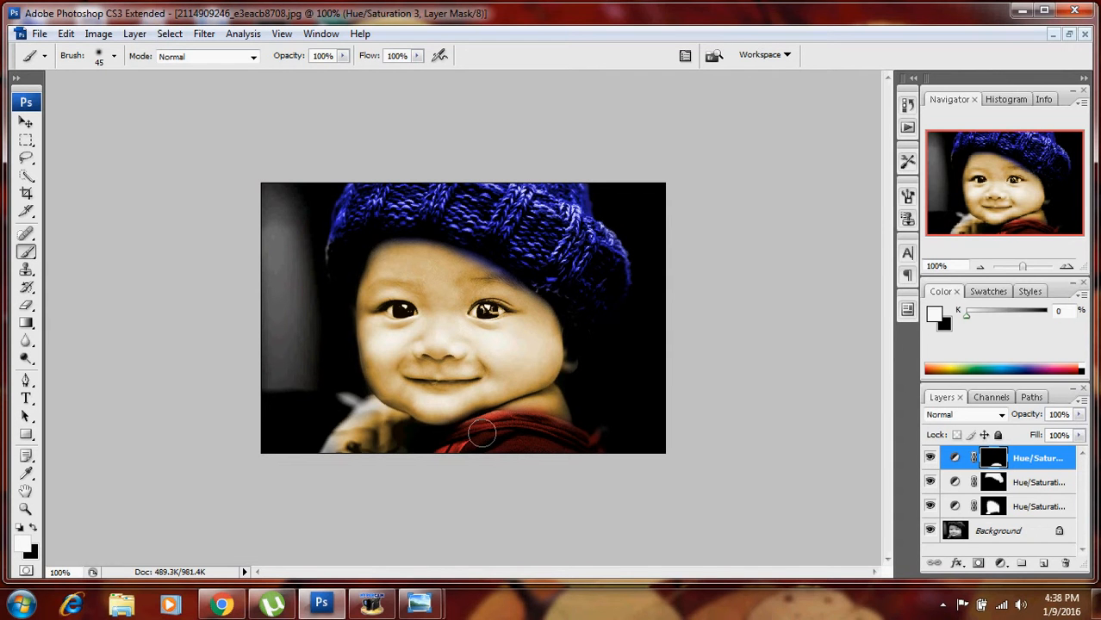
# Select a small patch of the dark background beside the cheek with the Pen tool and add a Hue/Saturation adjustment layer with Colorize
pyautogui.press('p')
pyautogui.moveTo(602, 384); pyautogui.dragTo(628, 370)
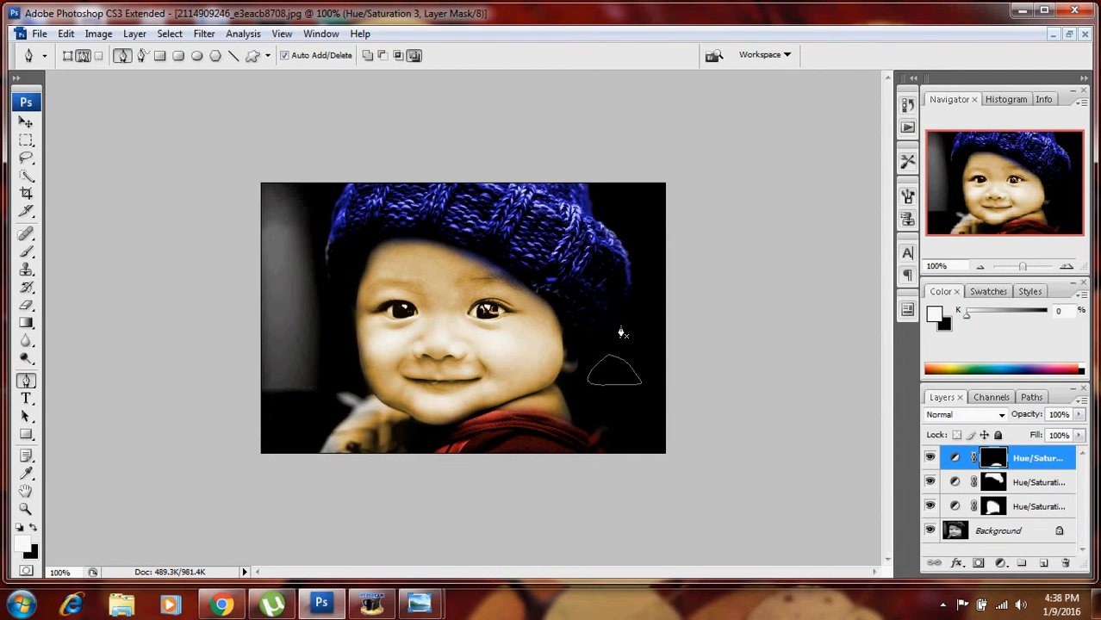
pyautogui.hotkey('ctrl', 'Return')
pyautogui.click(1000, 563)
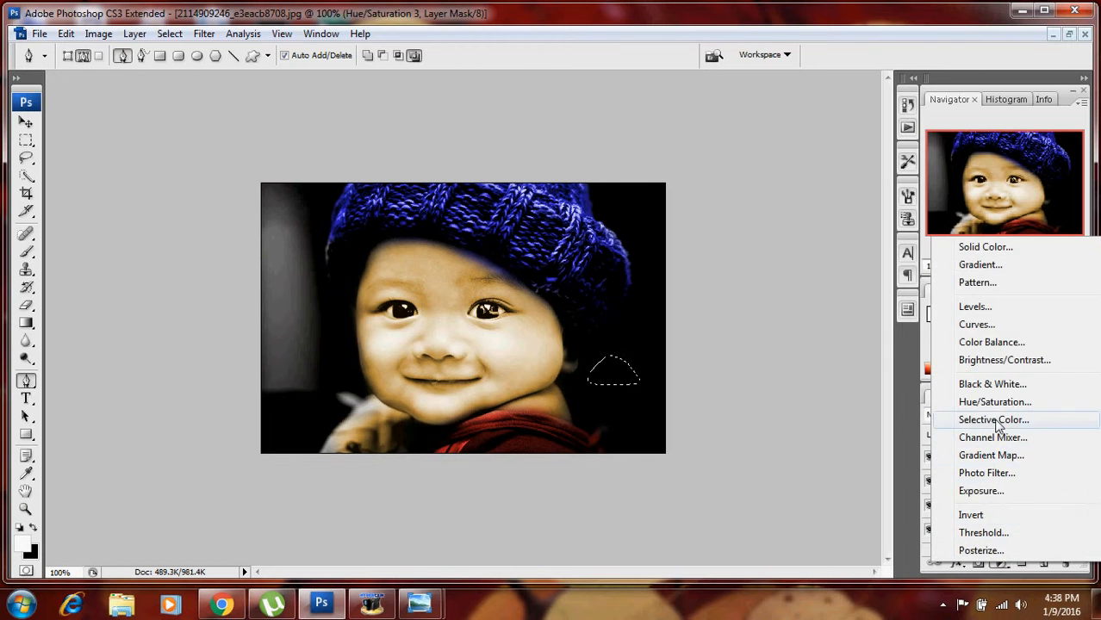
pyautogui.click(995, 402)
pyautogui.click(896, 306)
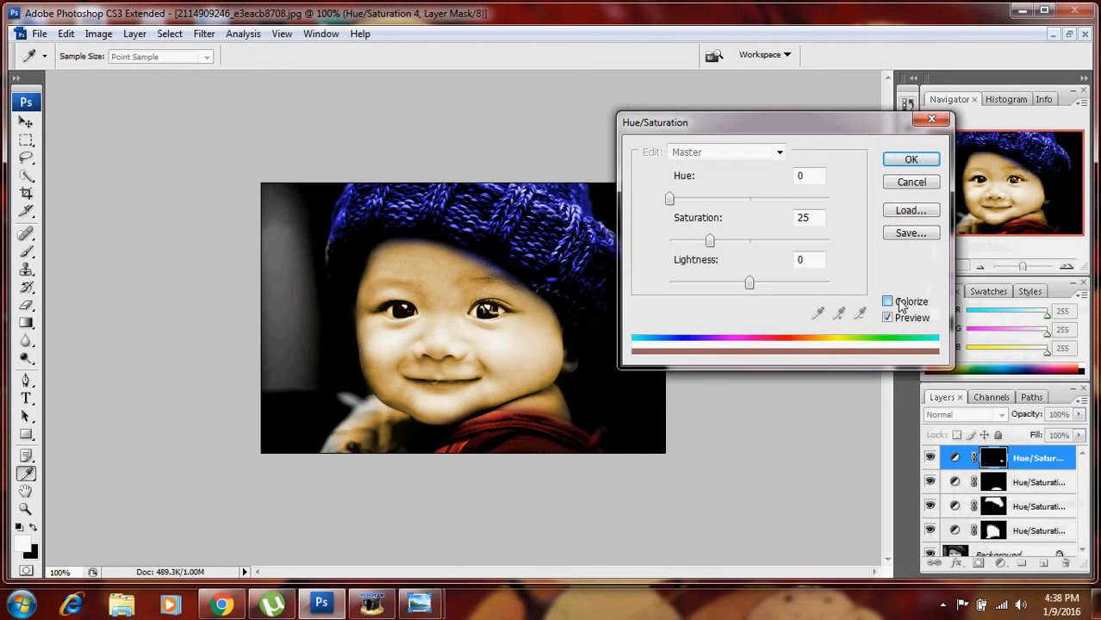
# Tint the selected background patch dark blue with Hue 238, Saturation 80 and Lightness -62
pyautogui.moveTo(773, 131); pyautogui.dragTo(842, 159)
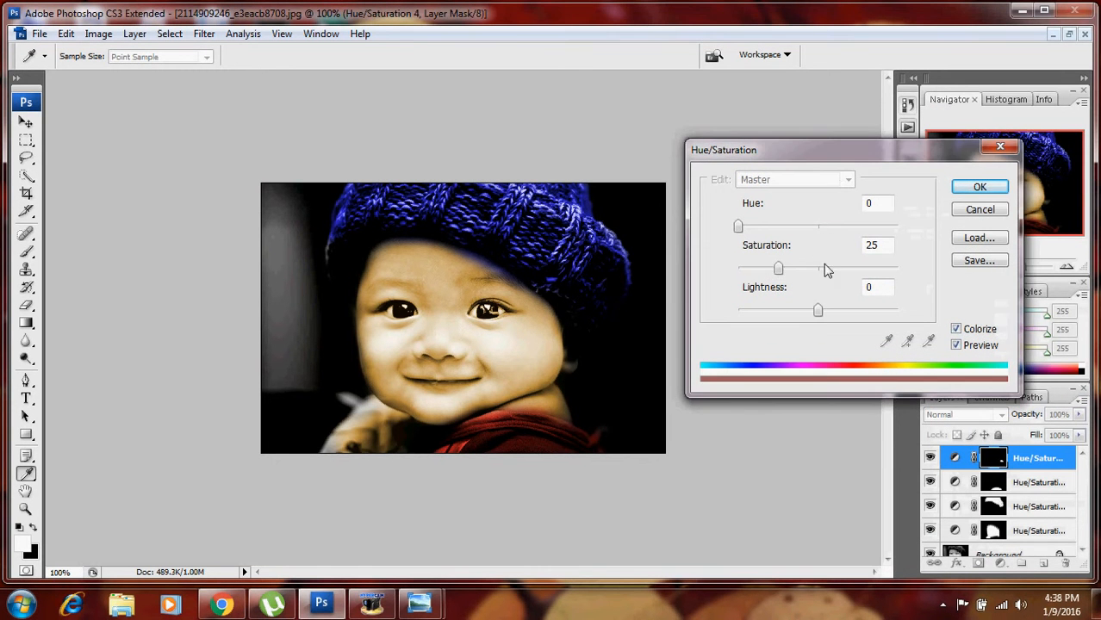
pyautogui.moveTo(824, 270); pyautogui.dragTo(864, 269)
pyautogui.moveTo(817, 311); pyautogui.dragTo(768, 311)
pyautogui.moveTo(781, 226); pyautogui.dragTo(846, 239)
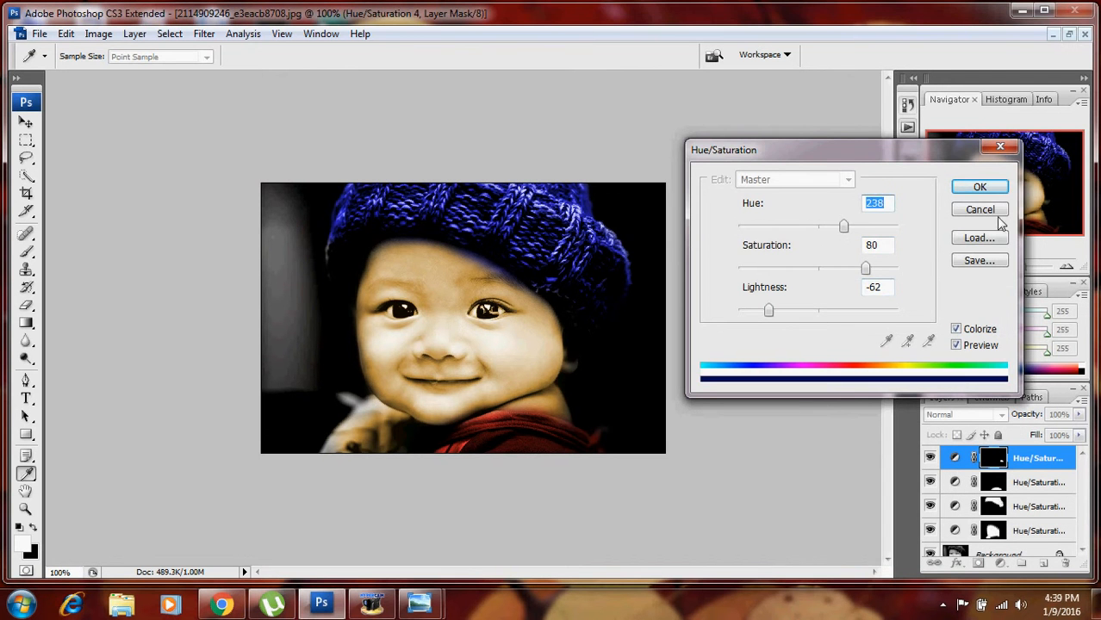
pyautogui.click(977, 191)
# Paint white on the background adjustment's mask on both sides of the baby, enlarging the brush to 125
pyautogui.press('p')
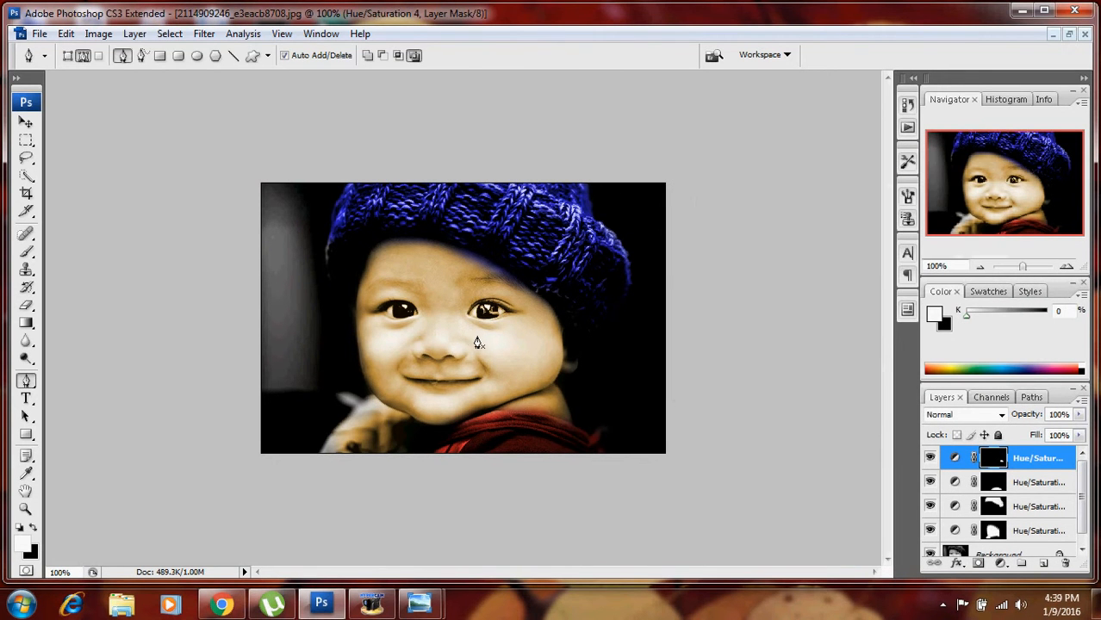
pyautogui.press('v')
pyautogui.press('b')
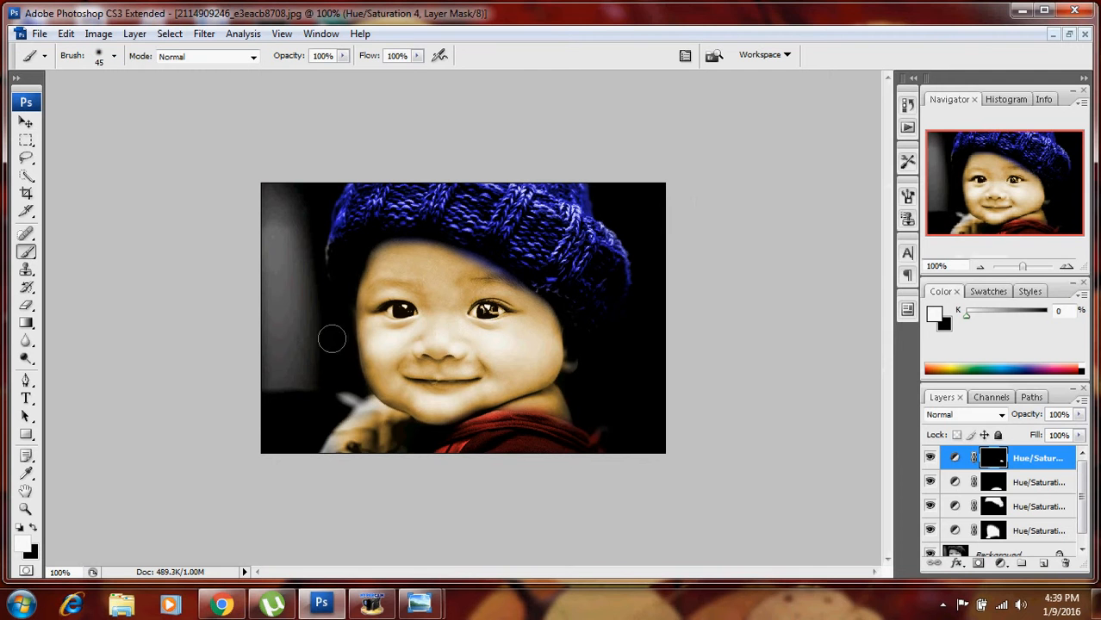
pyautogui.moveTo(329, 337)
pyautogui.mouseDown()
pyautogui.moveTo(292, 236)
pyautogui.moveTo(310, 427)
pyautogui.moveTo(420, 435)
pyautogui.moveTo(323, 384)
pyautogui.moveTo(281, 395)
pyautogui.moveTo(270, 206)
pyautogui.moveTo(270, 438)
pyautogui.mouseUp()
pyautogui.press(']')
pyautogui.press(']')
pyautogui.press(']')
pyautogui.press(']')
pyautogui.press(']')
pyautogui.press(']')
pyautogui.press(']')
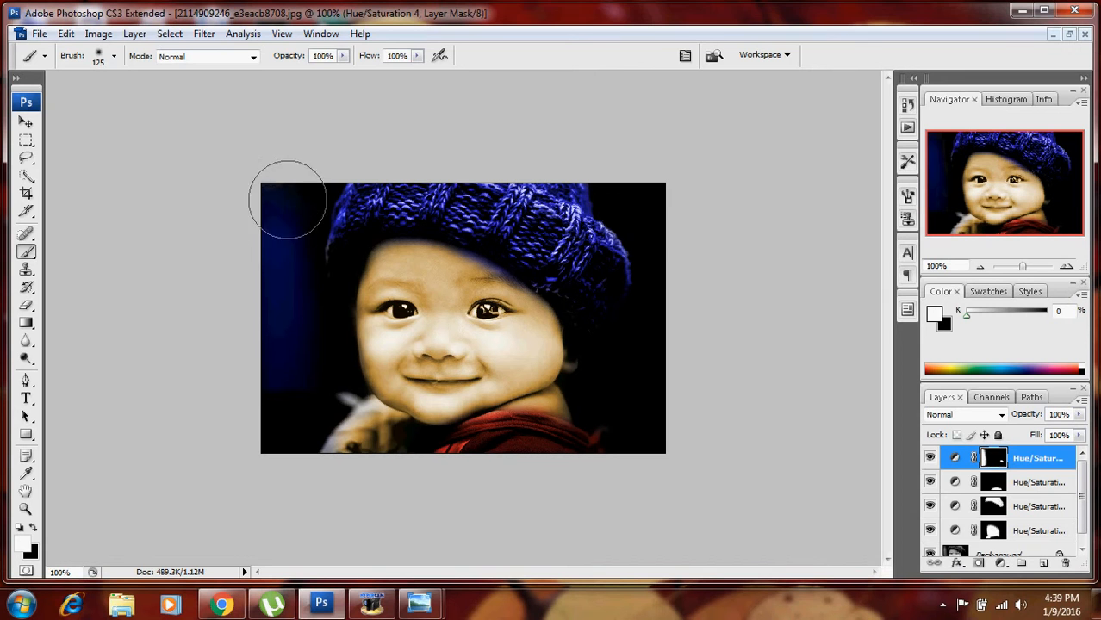
pyautogui.moveTo(684, 323)
pyautogui.mouseDown()
pyautogui.moveTo(624, 410)
pyautogui.moveTo(602, 393)
pyautogui.moveTo(671, 405)
pyautogui.mouseUp()
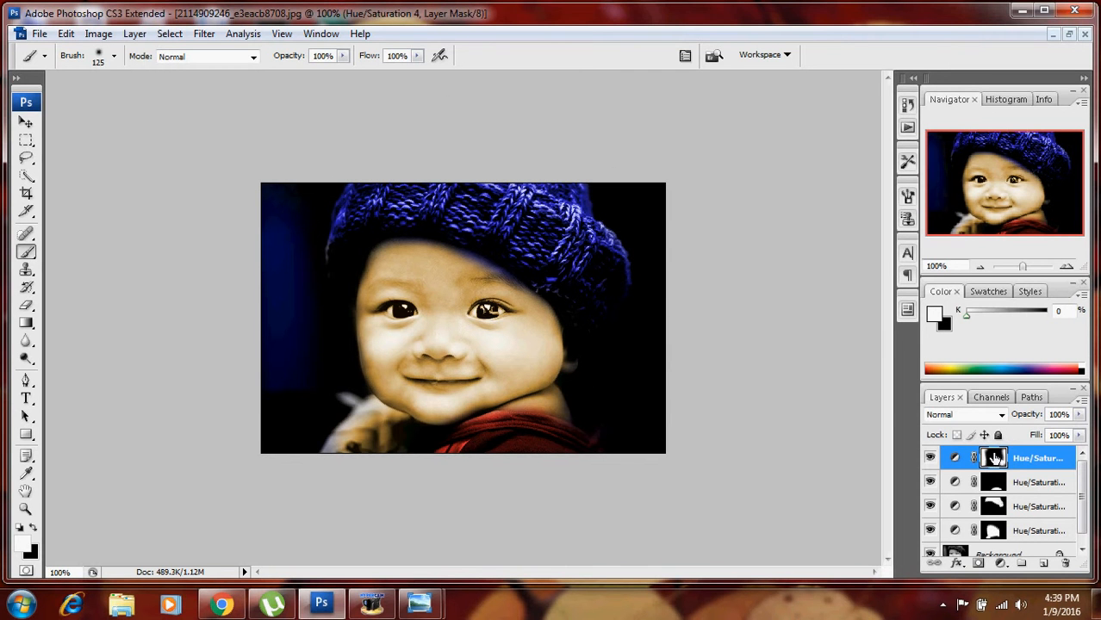
# Recolor the background adjustment to dark green with Hue 82 and Saturation 84
pyautogui.doubleClick(955, 459)
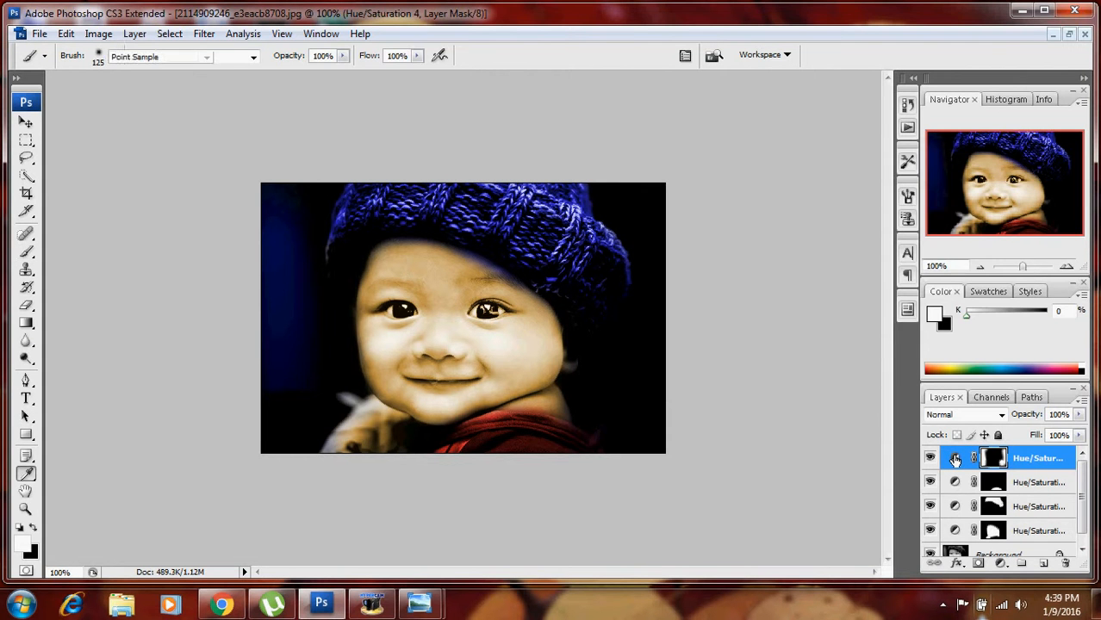
pyautogui.moveTo(843, 225); pyautogui.dragTo(774, 290)
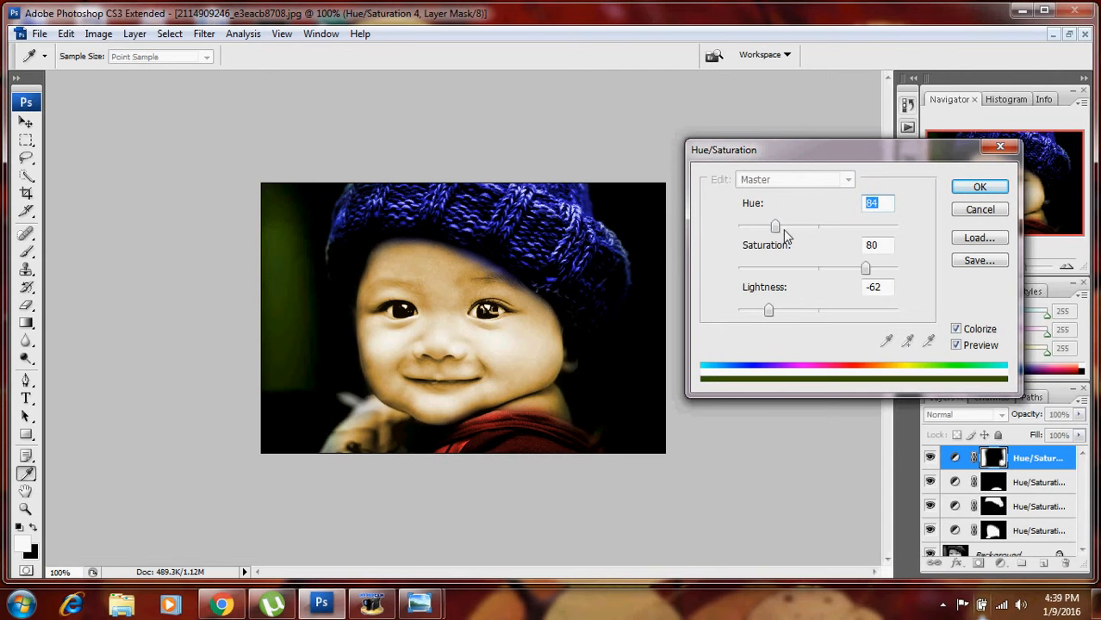
pyautogui.moveTo(775, 228); pyautogui.dragTo(776, 255)
pyautogui.moveTo(865, 269); pyautogui.dragTo(902, 274)
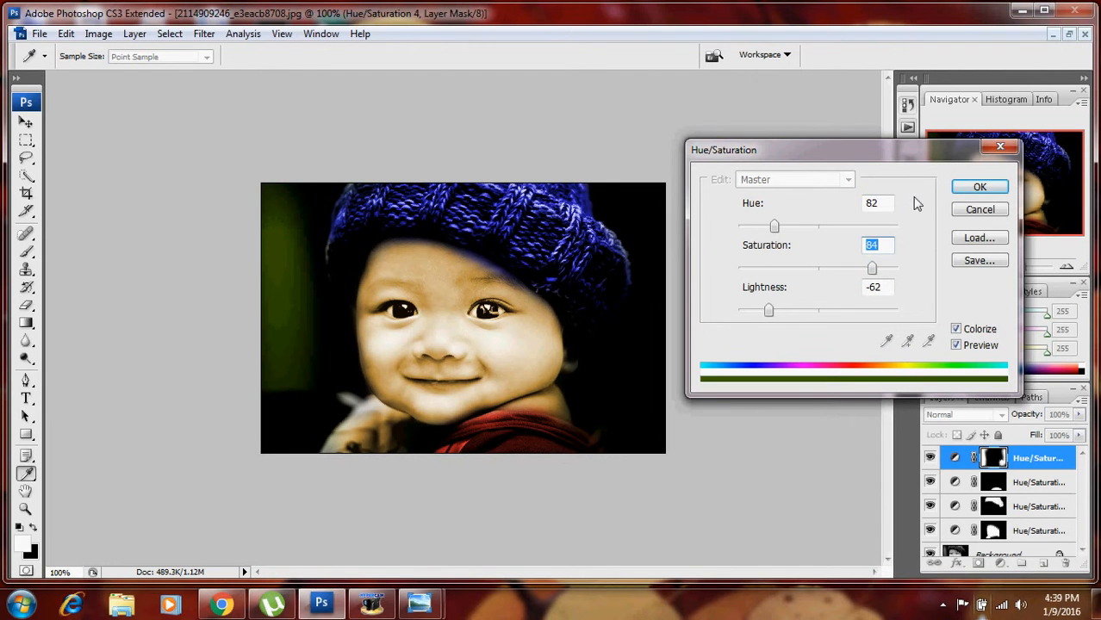
pyautogui.click(980, 188)
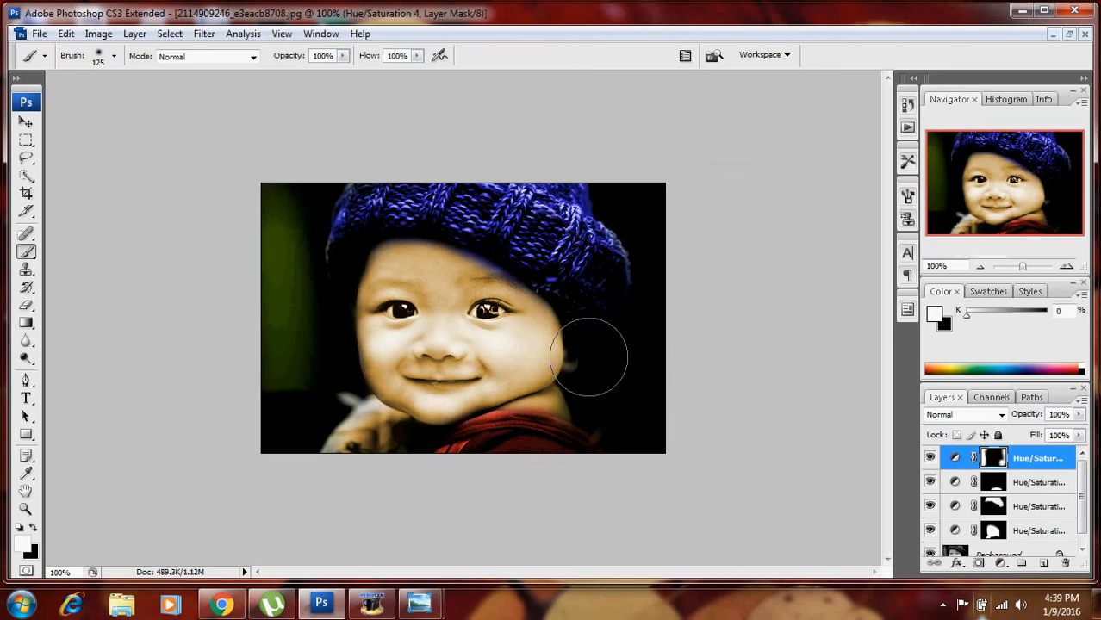
# Select the skin adjustment layer and paint white on its mask over the baby's hand, reducing the brush to 30 for the fingertip
pyautogui.press('v')
pyautogui.rightClick(539, 358)
pyautogui.click(558, 370)
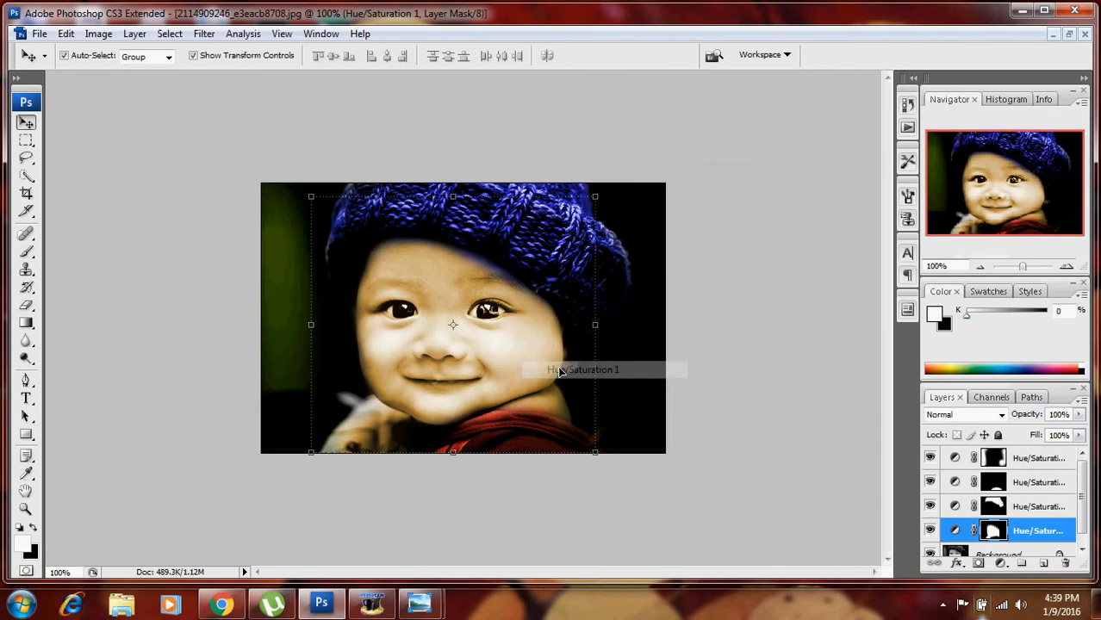
pyautogui.hotkey('ctrl', '+')
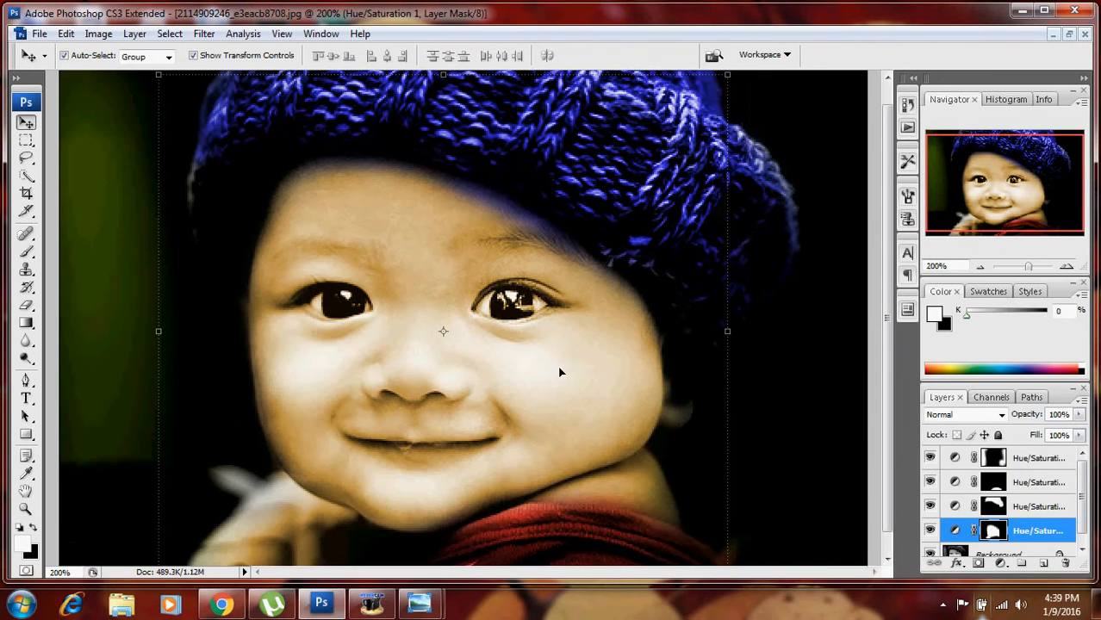
pyautogui.press('b')
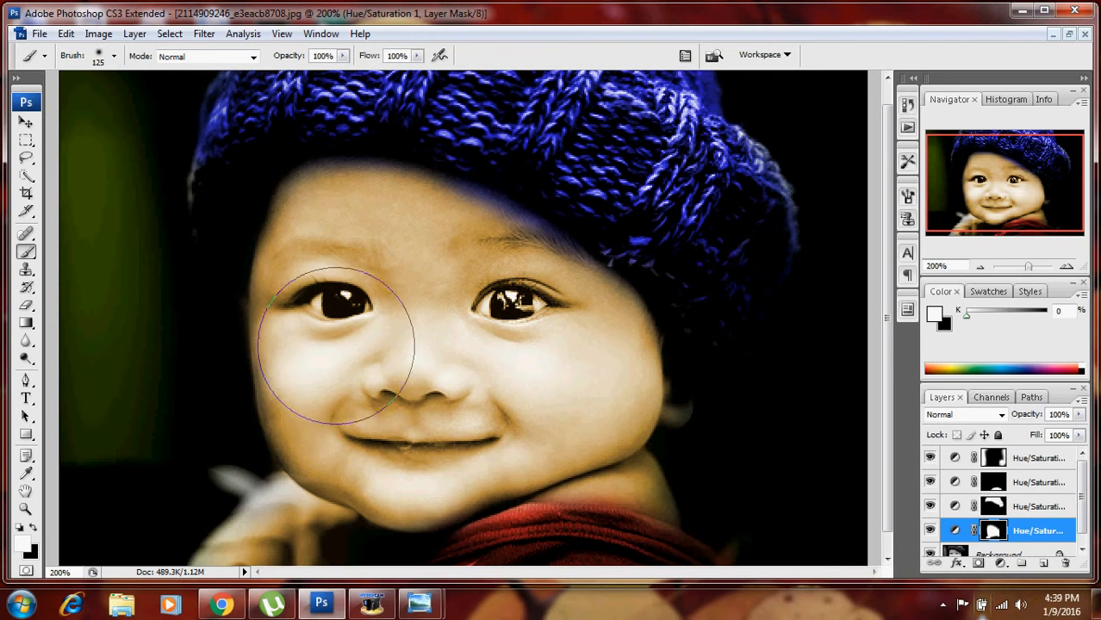
pyautogui.press('[')
pyautogui.press('[')
pyautogui.press('[')
pyautogui.press('[')
pyautogui.press('[')
pyautogui.press('[')
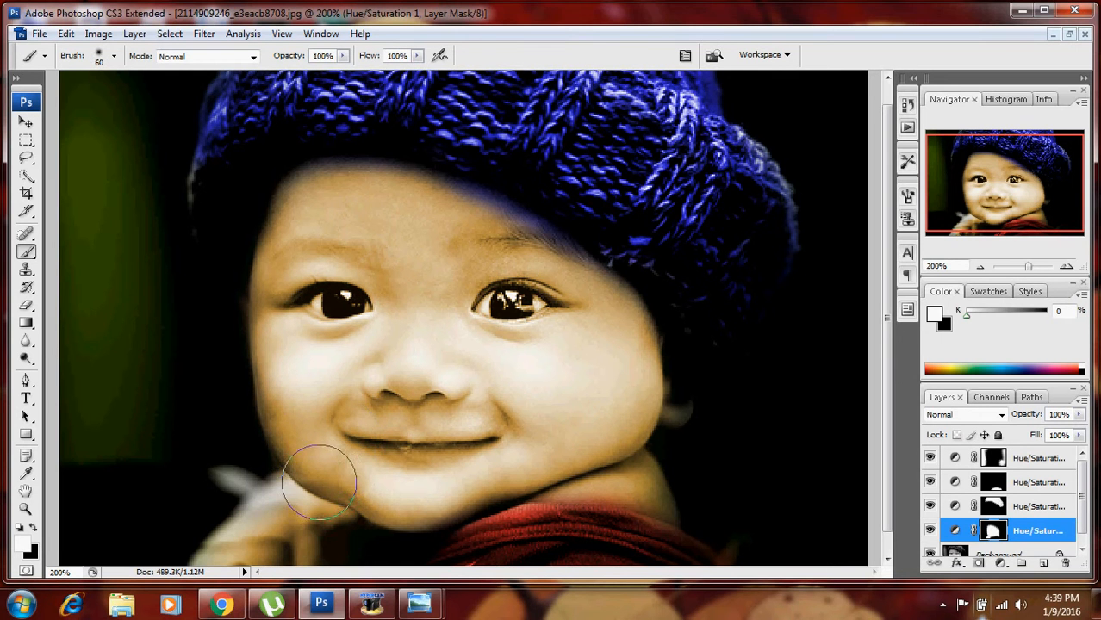
pyautogui.press('[')
pyautogui.moveTo(260, 517)
pyautogui.mouseDown()
pyautogui.moveTo(259, 532)
pyautogui.moveTo(278, 518)
pyautogui.moveTo(225, 558)
pyautogui.mouseUp()
pyautogui.press('[')
pyautogui.press('[')
pyautogui.press('[')
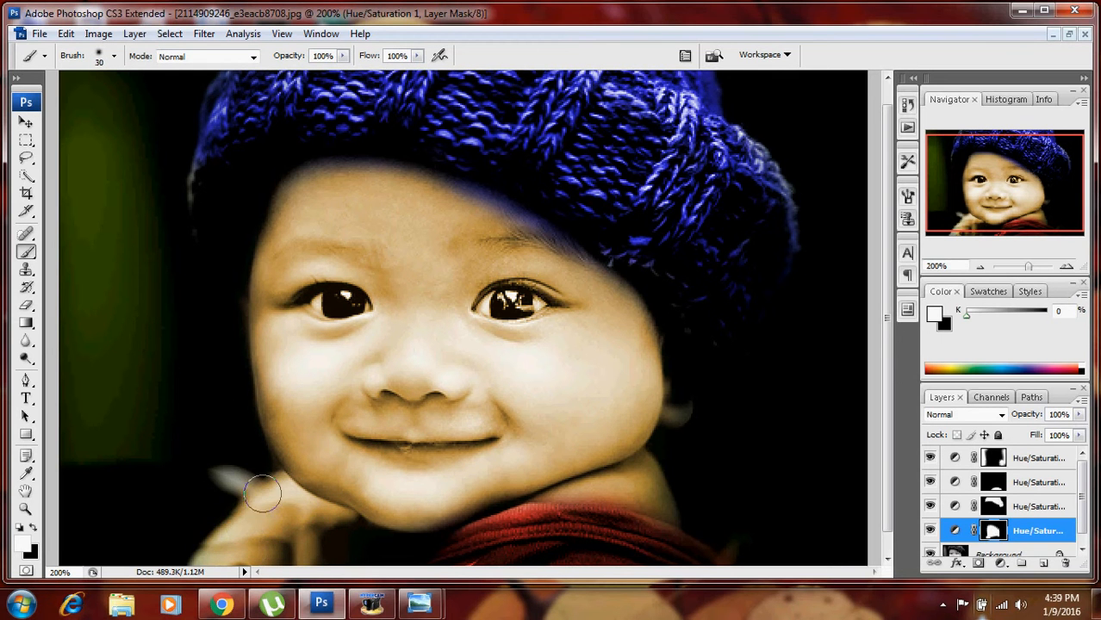
pyautogui.moveTo(259, 489)
pyautogui.mouseDown()
pyautogui.moveTo(220, 475)
pyautogui.moveTo(270, 496)
pyautogui.mouseUp()
# Extend the skin tint along the forehead under the hat with brush size 45 and over the ear with size 25
pyautogui.press(']')
pyautogui.press(']')
pyautogui.press(']')
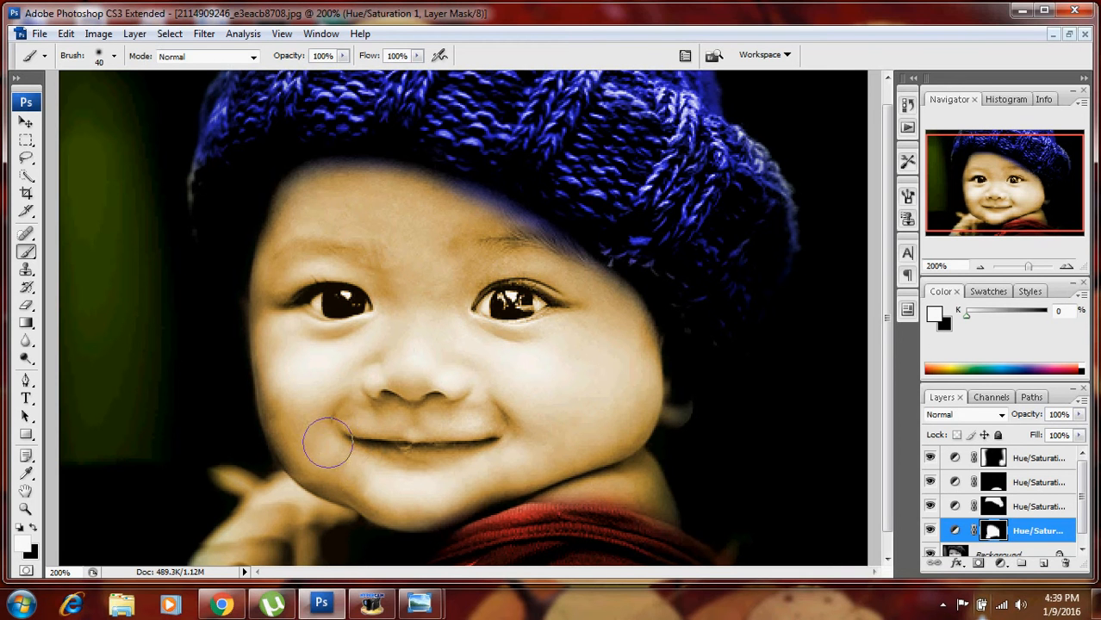
pyautogui.moveTo(285, 269)
pyautogui.mouseDown()
pyautogui.moveTo(327, 177)
pyautogui.moveTo(484, 202)
pyautogui.moveTo(570, 254)
pyautogui.moveTo(560, 264)
pyautogui.mouseUp()
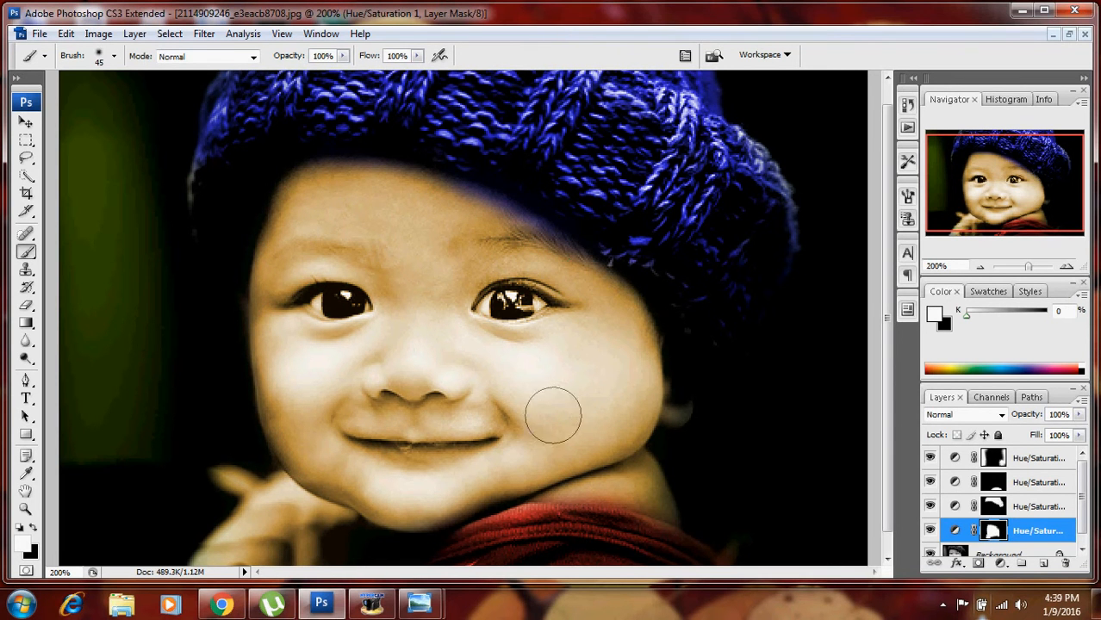
pyautogui.press('[')
pyautogui.press('[')
pyautogui.press('[')
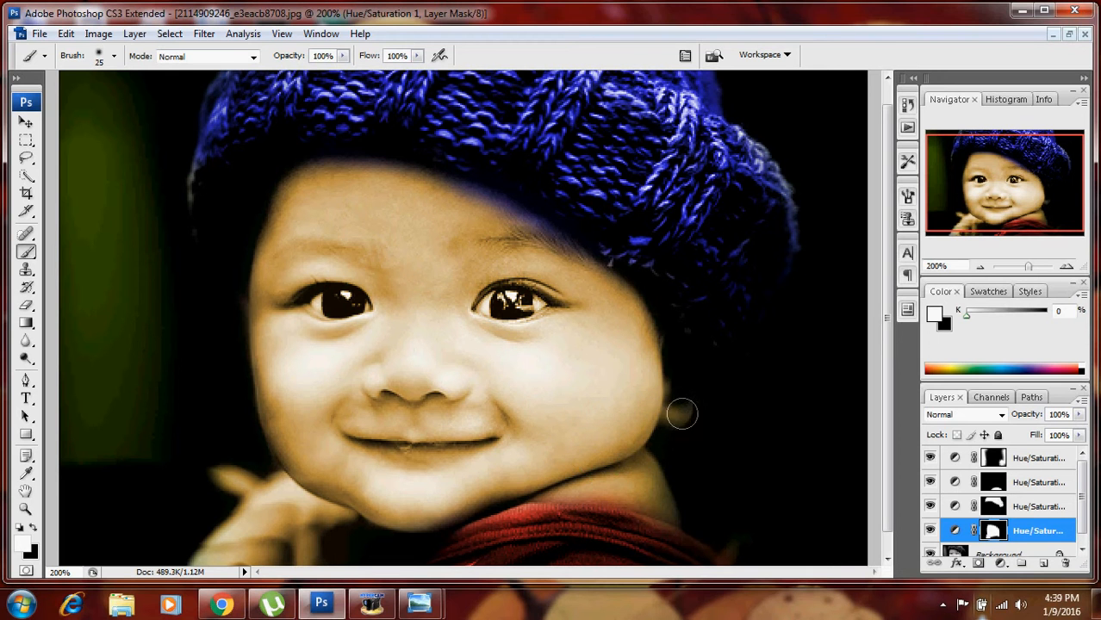
# Paint black with a size 20 brush on the skin adjustment's mask to remove the tint from both eyes
pyautogui.click(33, 527)
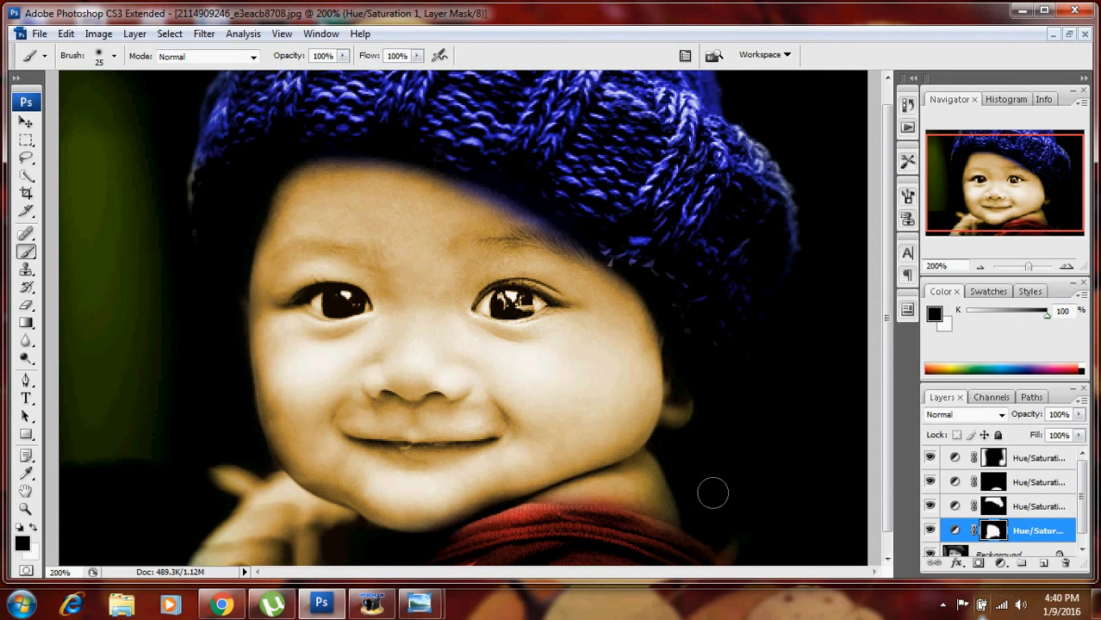
pyautogui.click(34, 526)
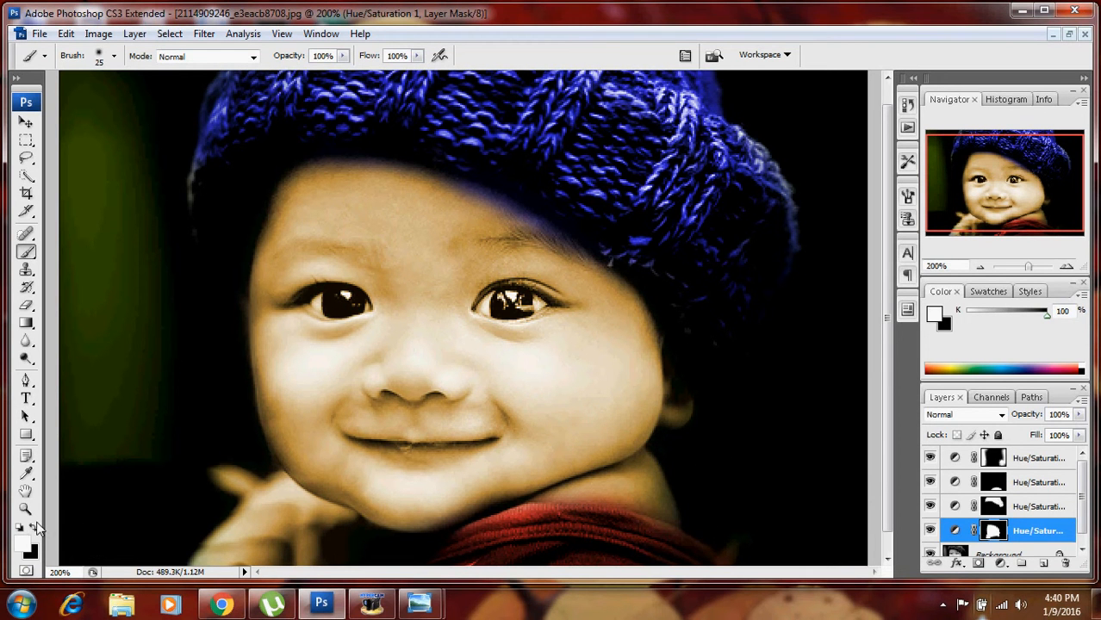
pyautogui.press('[')
pyautogui.moveTo(503, 304); pyautogui.dragTo(507, 303)
pyautogui.click(33, 528)
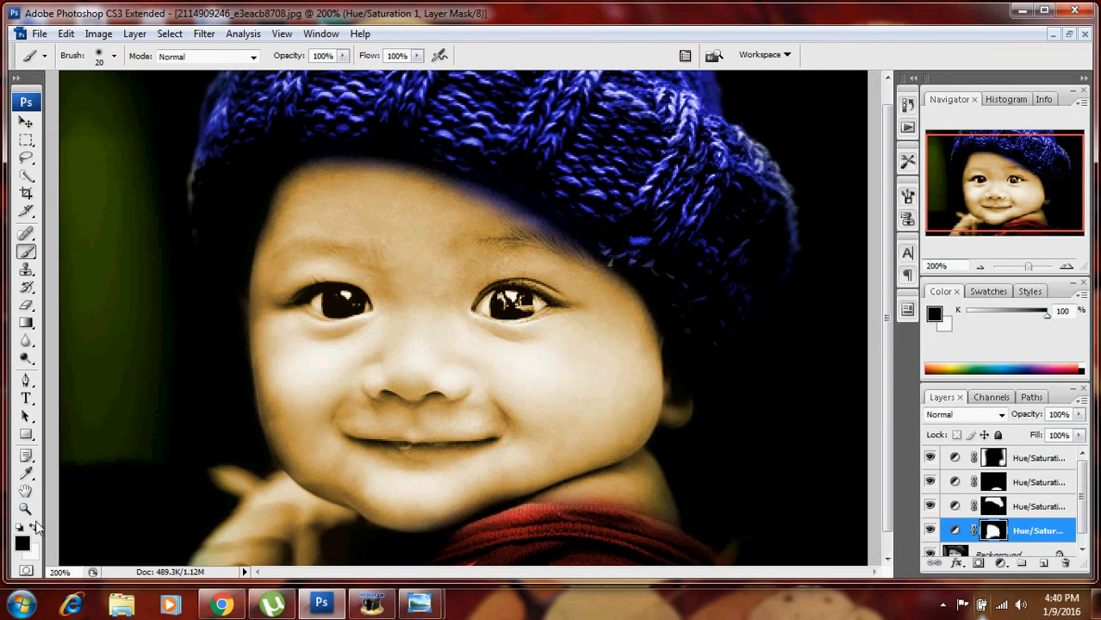
pyautogui.moveTo(521, 301)
pyautogui.mouseDown()
pyautogui.moveTo(492, 304)
pyautogui.moveTo(527, 306)
pyautogui.moveTo(515, 303)
pyautogui.mouseUp()
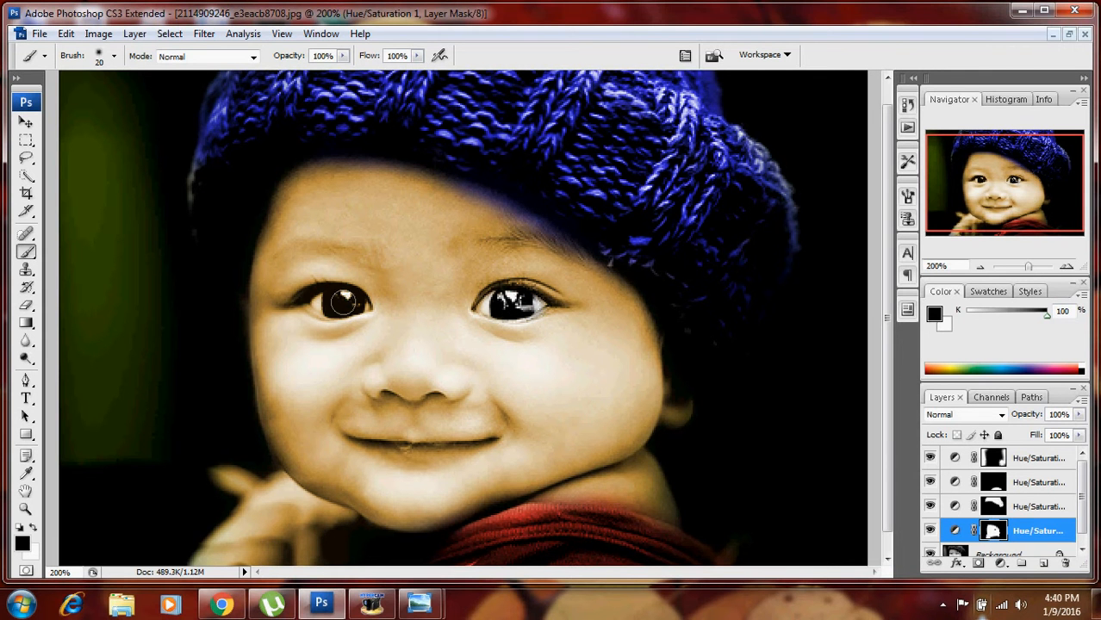
pyautogui.moveTo(352, 303)
pyautogui.mouseDown()
pyautogui.moveTo(309, 302)
pyautogui.moveTo(368, 287)
pyautogui.mouseUp()
pyautogui.scroll(-1, 482, 388)
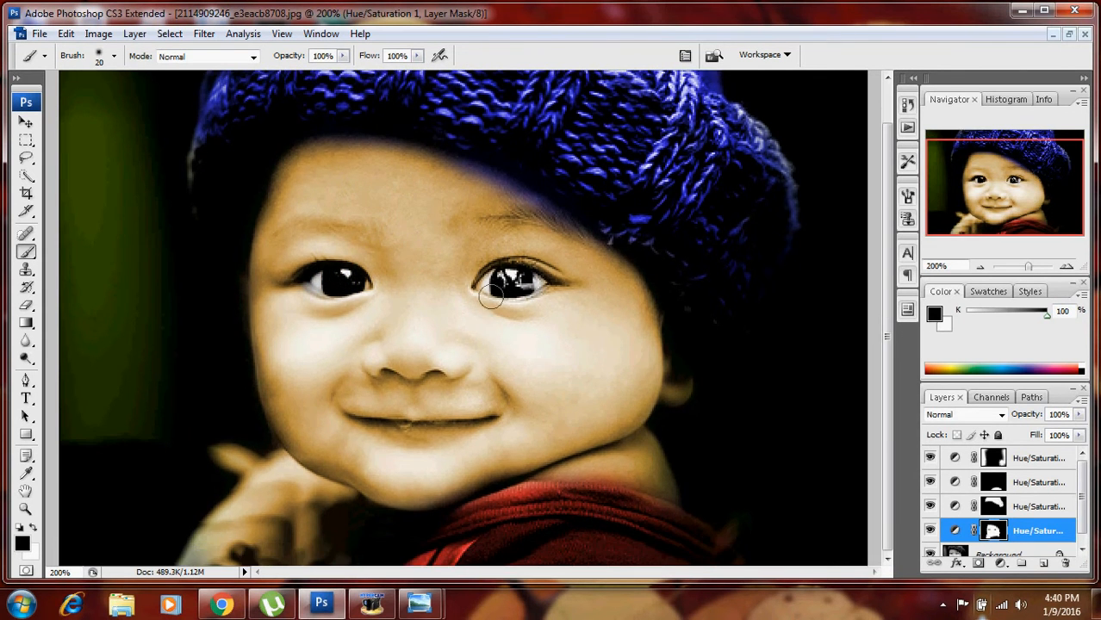
# Lower the brush opacity to 28% and size to 10, and paint over the eyelashes and eyebrows on the skin mask
pyautogui.click(343, 56)
pyautogui.moveTo(344, 71); pyautogui.dragTo(284, 71)
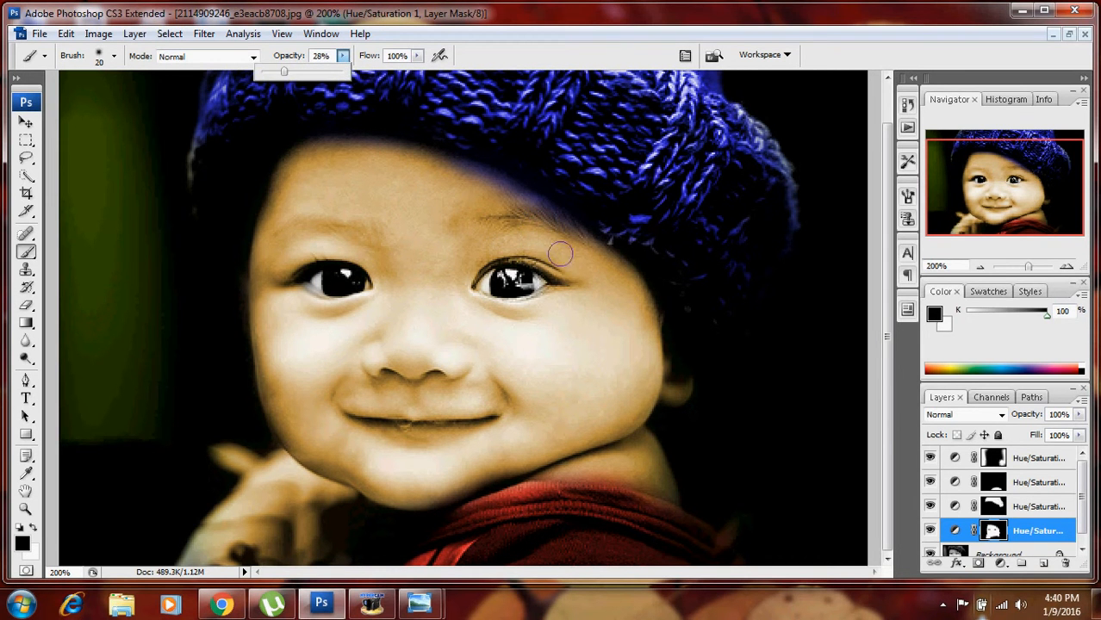
pyautogui.press('[')
pyautogui.press('[')
pyautogui.press('[')
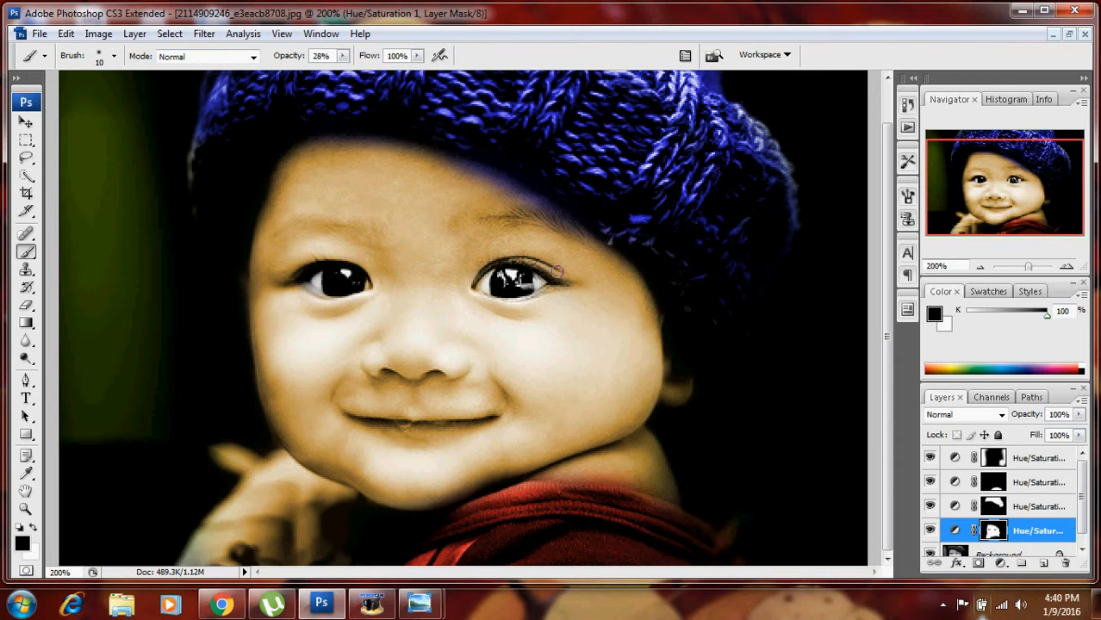
pyautogui.moveTo(501, 220); pyautogui.dragTo(546, 220)
# Select a small area of the lower lip with the Pen tool and add a Hue/Saturation adjustment layer with Colorize
pyautogui.click(437, 446)
pyautogui.press('p')
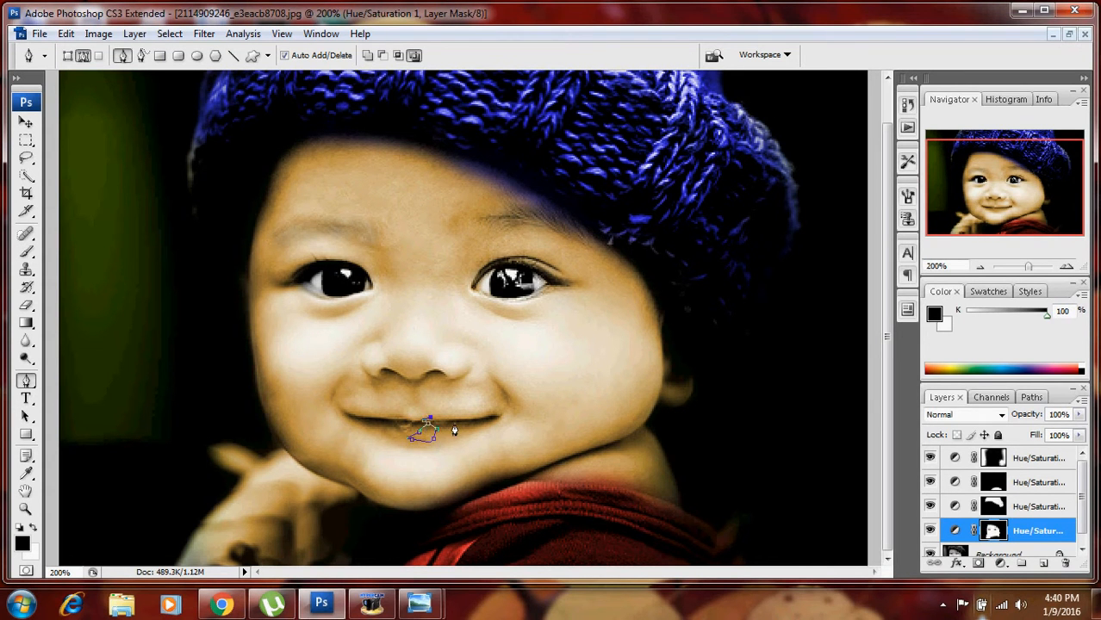
pyautogui.hotkey('ctrl', 'Return')
pyautogui.click(1001, 565)
pyautogui.click(996, 403)
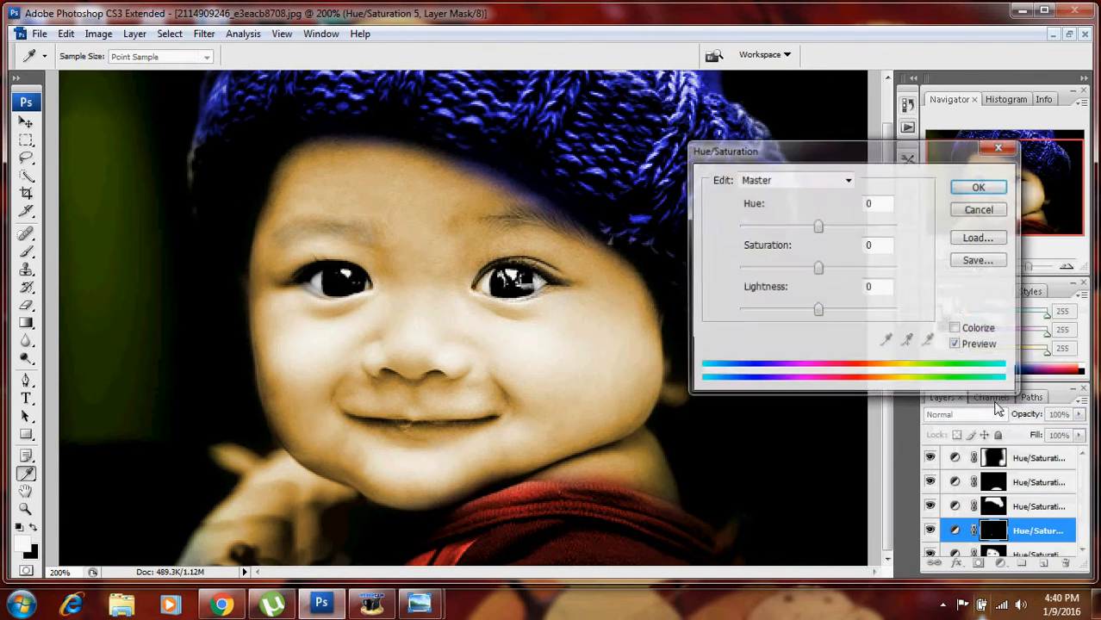
pyautogui.click(954, 329)
# Set the lip adjustment's saturation to 57 and lightness to +3
pyautogui.click(800, 269)
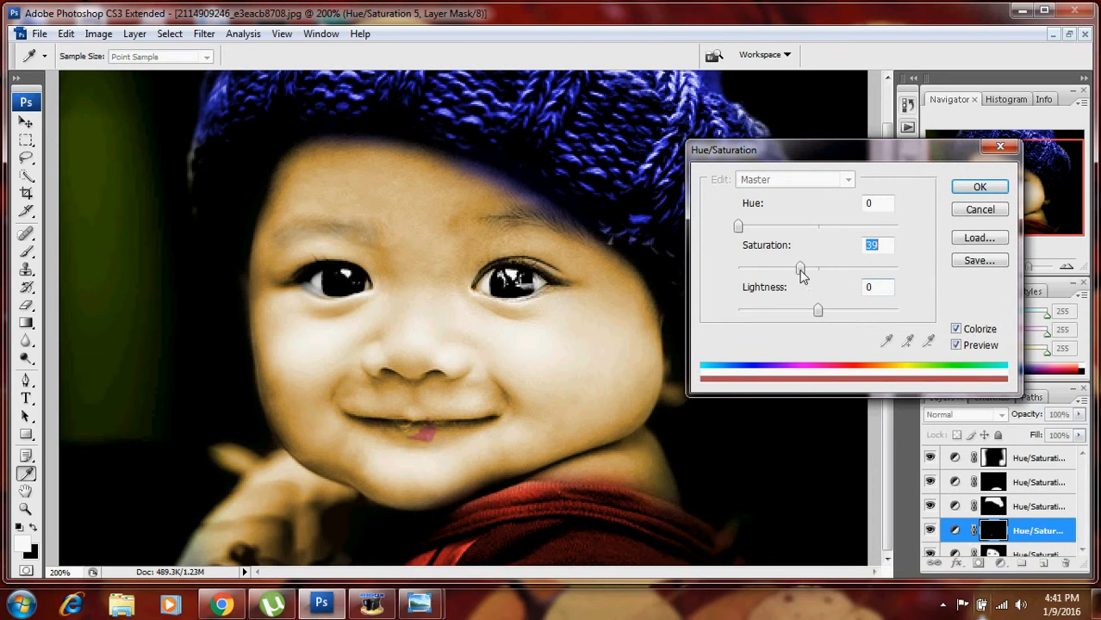
pyautogui.moveTo(801, 268); pyautogui.dragTo(826, 269)
pyautogui.moveTo(819, 309)
pyautogui.mouseDown()
pyautogui.moveTo(806, 312)
pyautogui.moveTo(822, 315)
pyautogui.mouseUp()
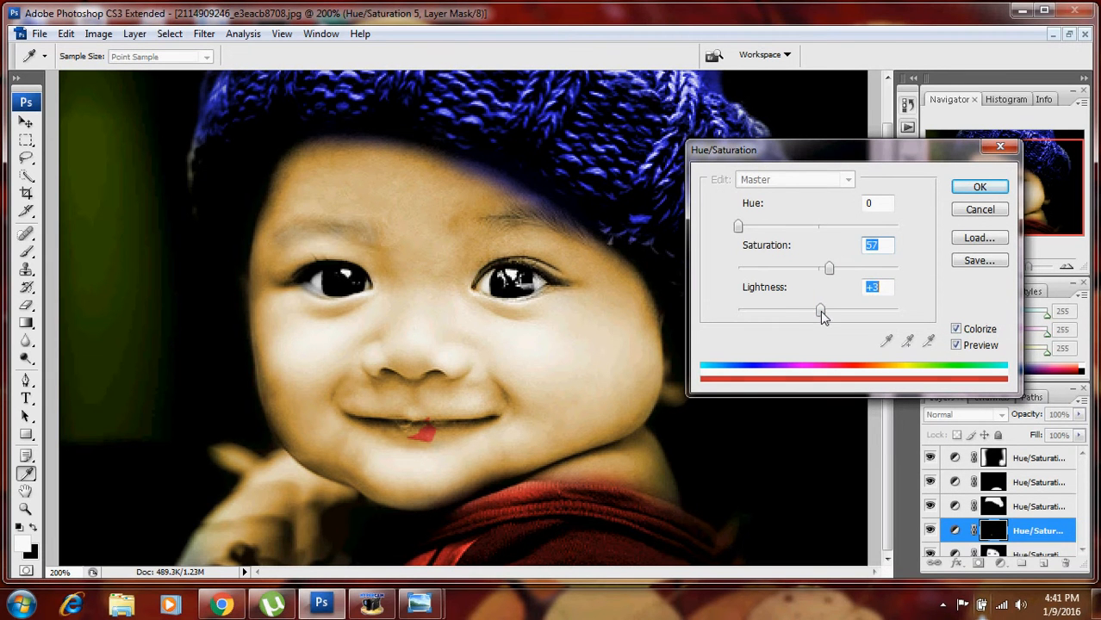
pyautogui.click(979, 185)
# Paint white over both lips on the lip adjustment's mask with a size 25 brush at 28% opacity
pyautogui.press('p')
pyautogui.press('b')
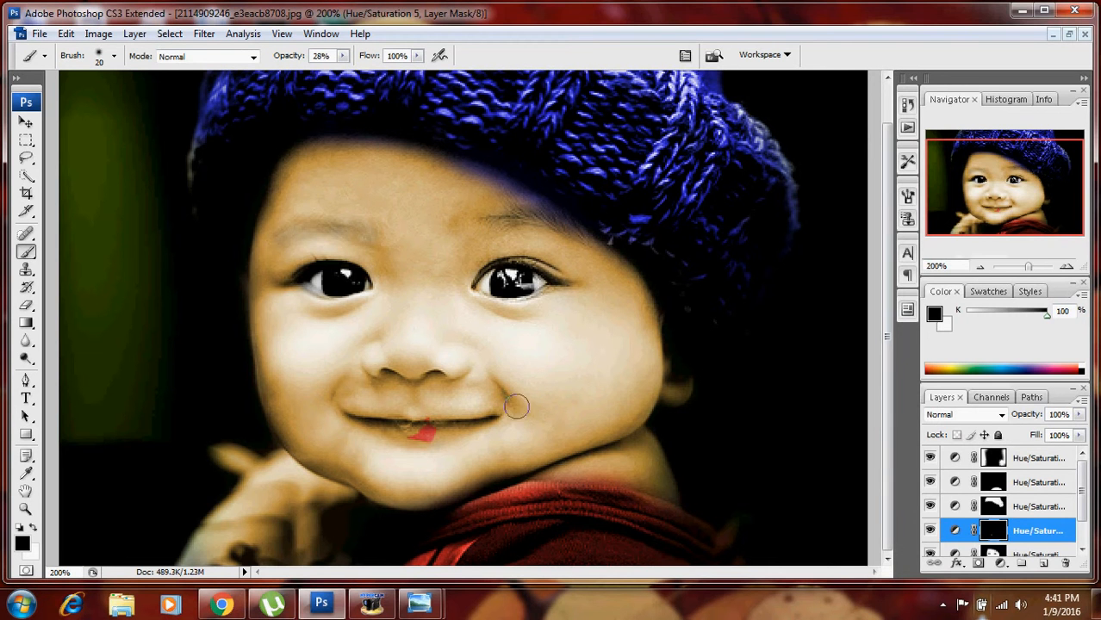
pyautogui.press(']')
pyautogui.press(']')
pyautogui.click(32, 527)
pyautogui.press('[')
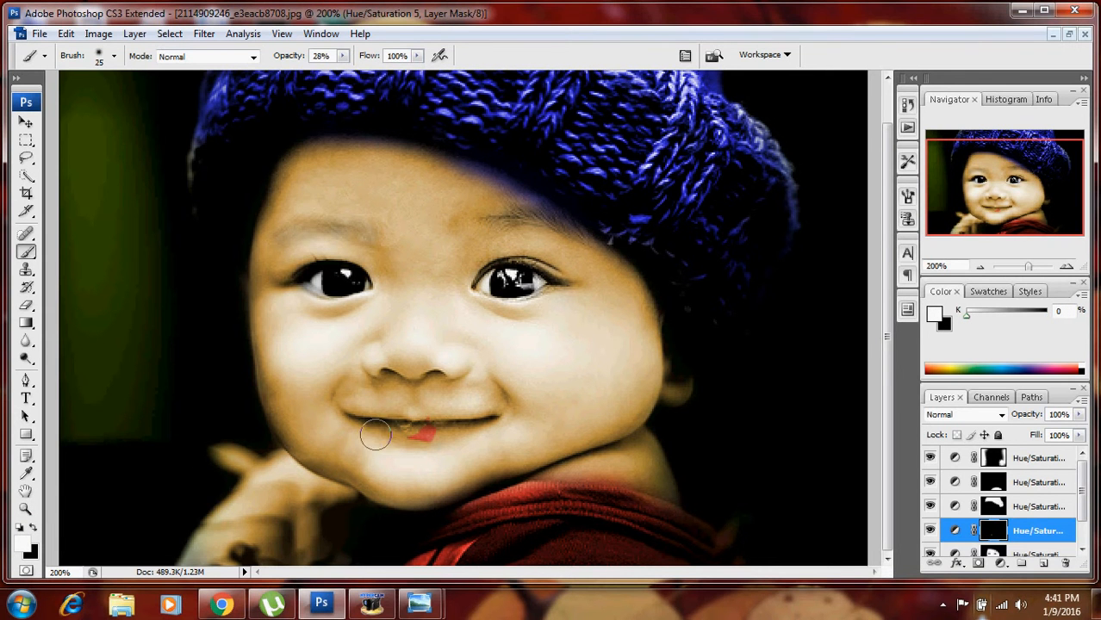
pyautogui.moveTo(374, 431)
pyautogui.mouseDown()
pyautogui.moveTo(427, 439)
pyautogui.moveTo(408, 440)
pyautogui.moveTo(430, 428)
pyautogui.moveTo(413, 428)
pyautogui.moveTo(470, 428)
pyautogui.moveTo(390, 432)
pyautogui.moveTo(429, 431)
pyautogui.moveTo(406, 434)
pyautogui.moveTo(470, 424)
pyautogui.moveTo(361, 418)
pyautogui.moveTo(465, 424)
pyautogui.mouseUp()
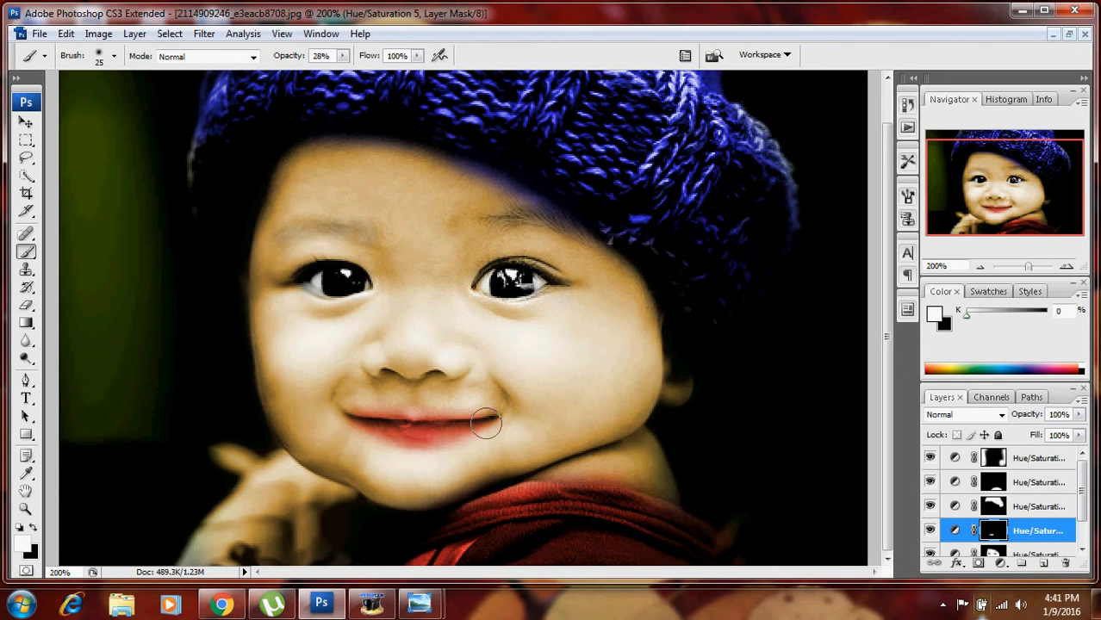
# Raise the brush opacity to 100% and paint over the lips again on the same mask
pyautogui.click(342, 57)
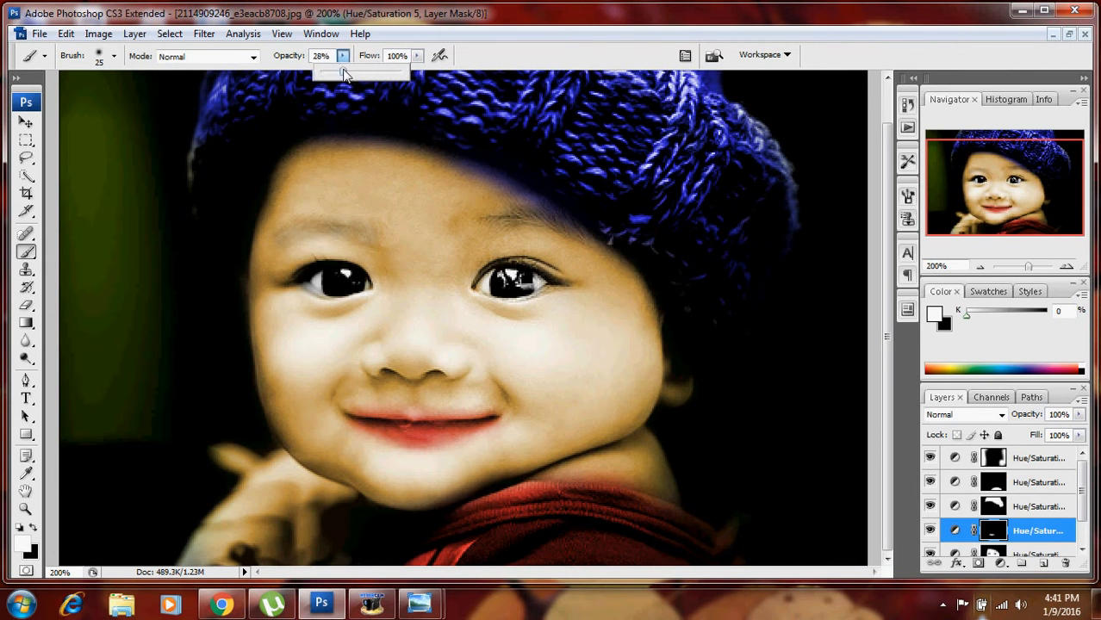
pyautogui.moveTo(344, 72); pyautogui.dragTo(414, 78)
pyautogui.moveTo(477, 422); pyautogui.dragTo(358, 422)
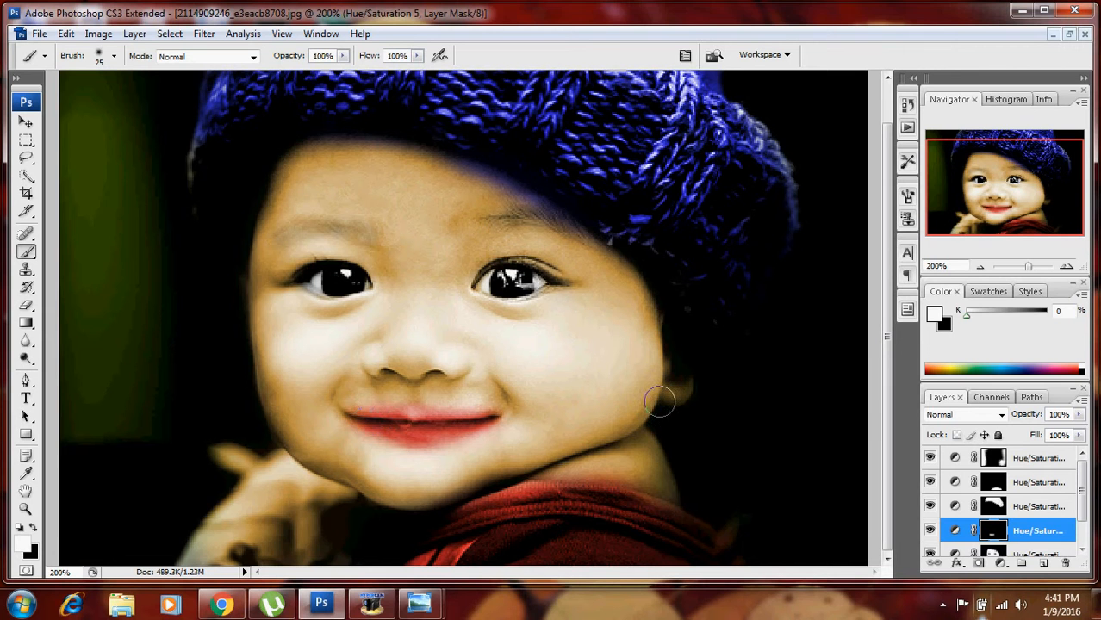
# Set the lip adjustment layer's opacity to 23% and switch to a black size 15 brush
pyautogui.click(1079, 416)
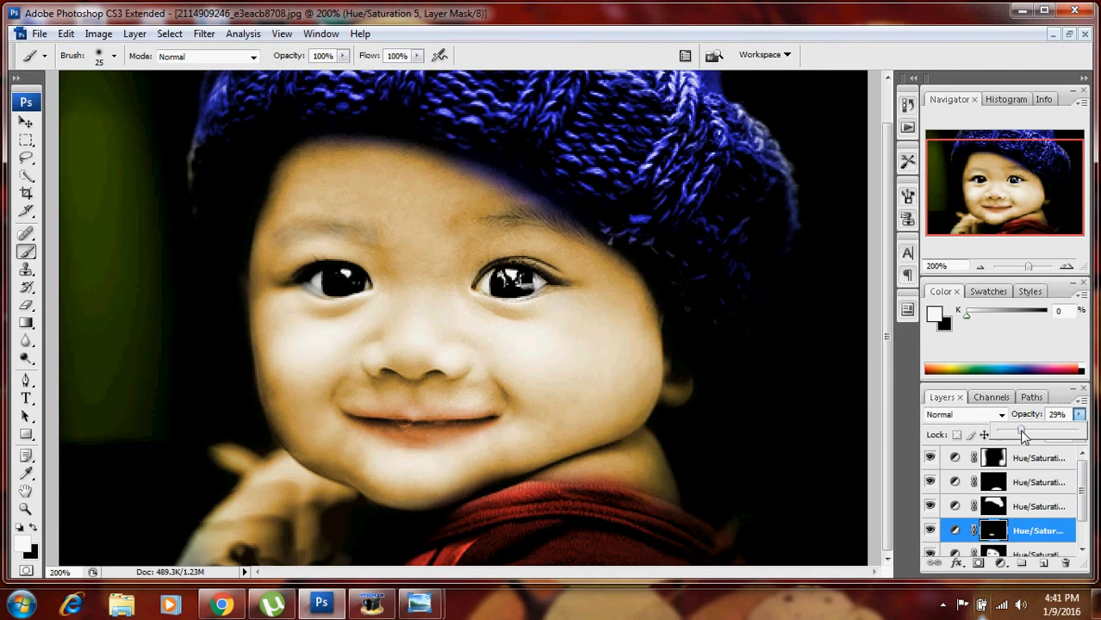
pyautogui.moveTo(1027, 437); pyautogui.dragTo(1023, 437)
pyautogui.click(32, 527)
pyautogui.press('[')
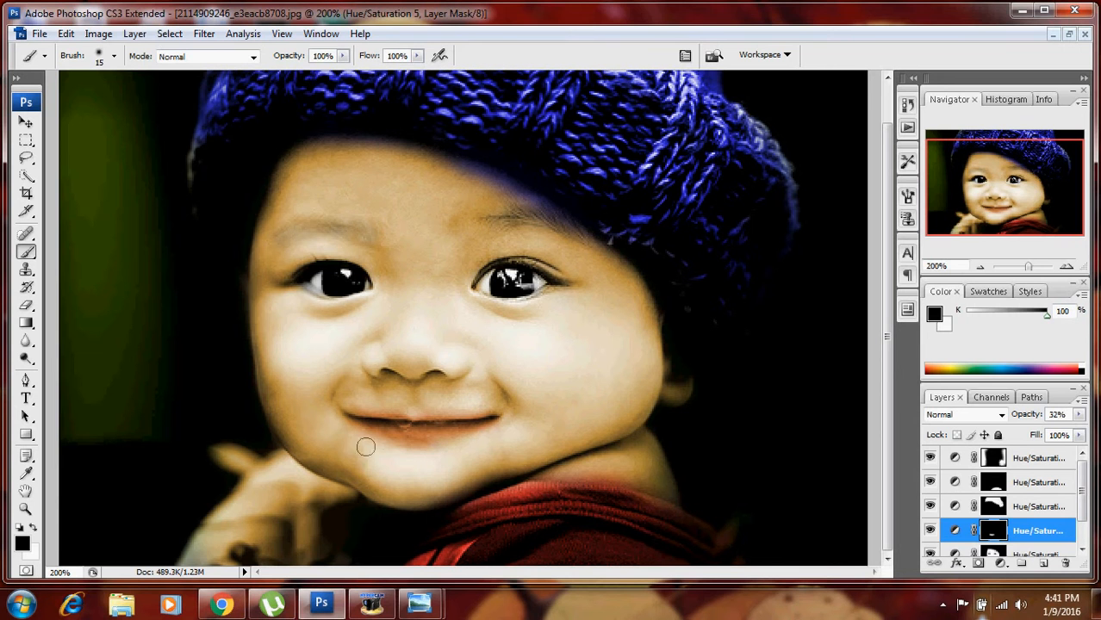
pyautogui.click(1078, 415)
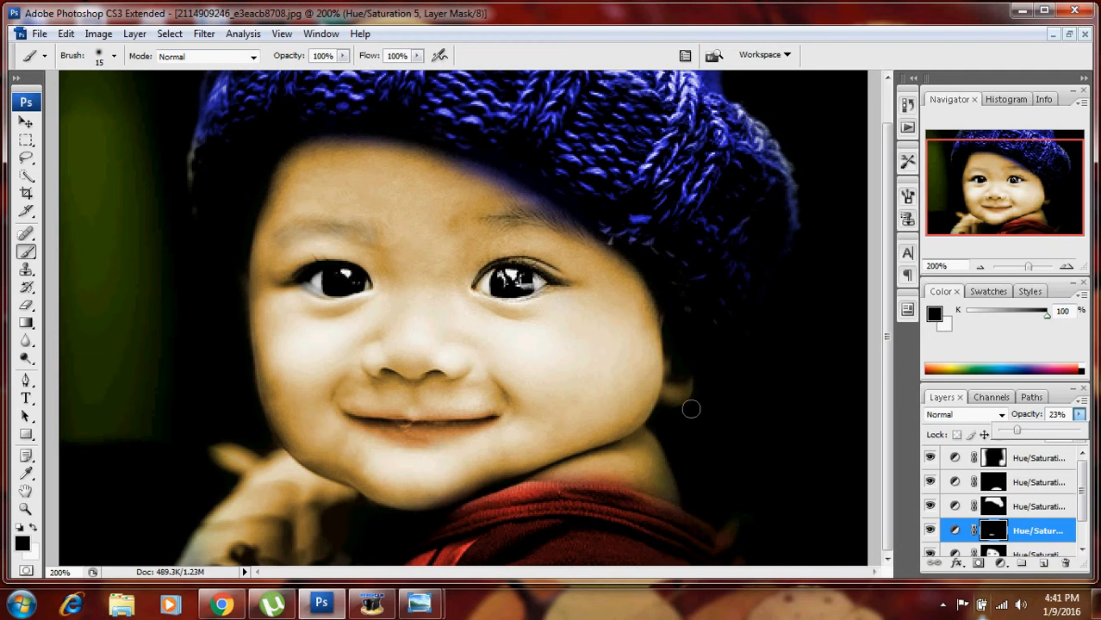
pyautogui.hotkey('ctrl', '-')
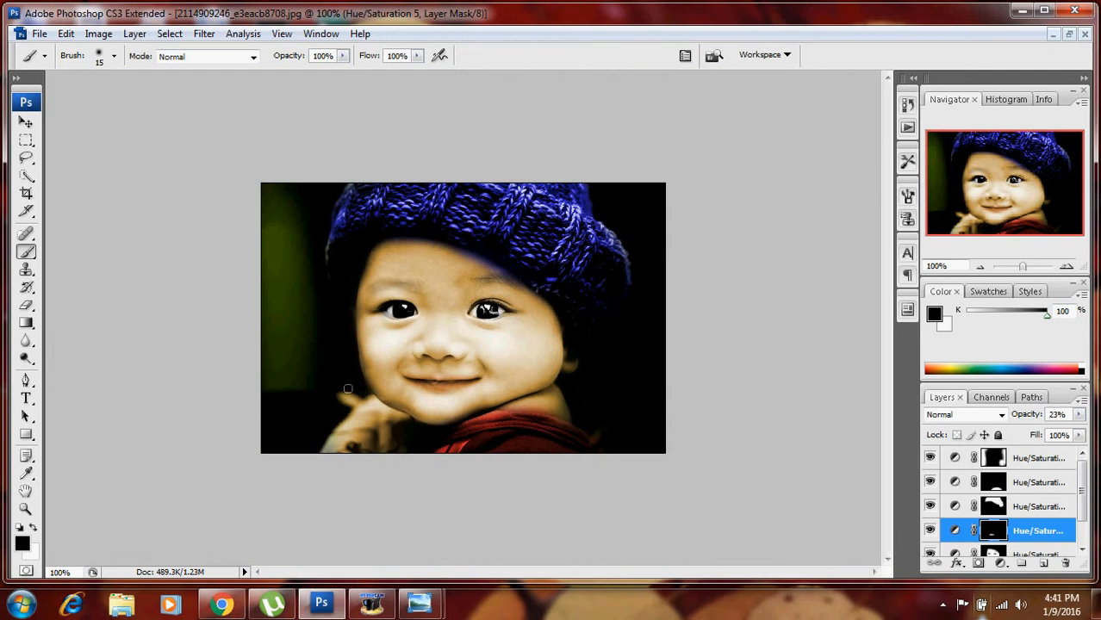
# Select the skin adjustment layer and paint white over the baby's hand on its mask with a size 60 brush, then reduce it to 30
pyautogui.press('v')
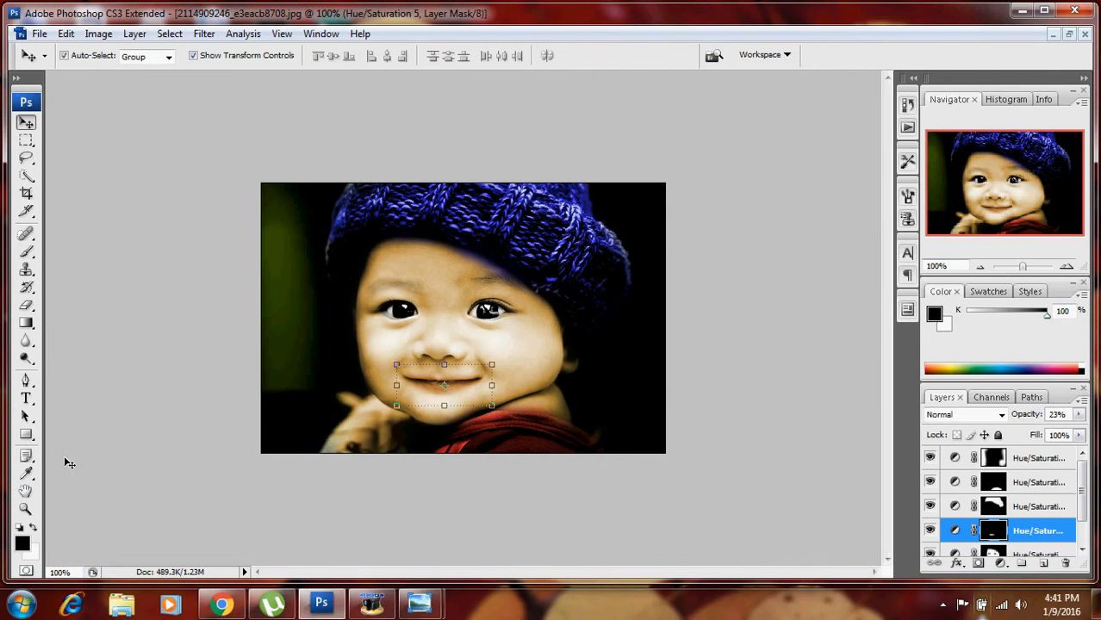
pyautogui.rightClick(534, 357)
pyautogui.click(564, 363)
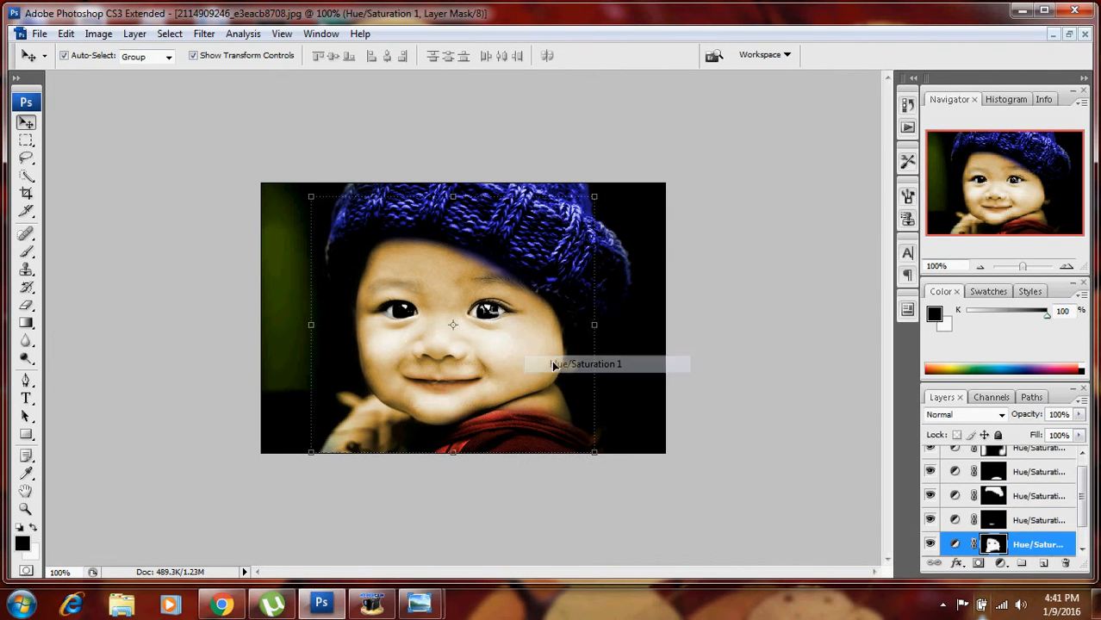
pyautogui.press('b')
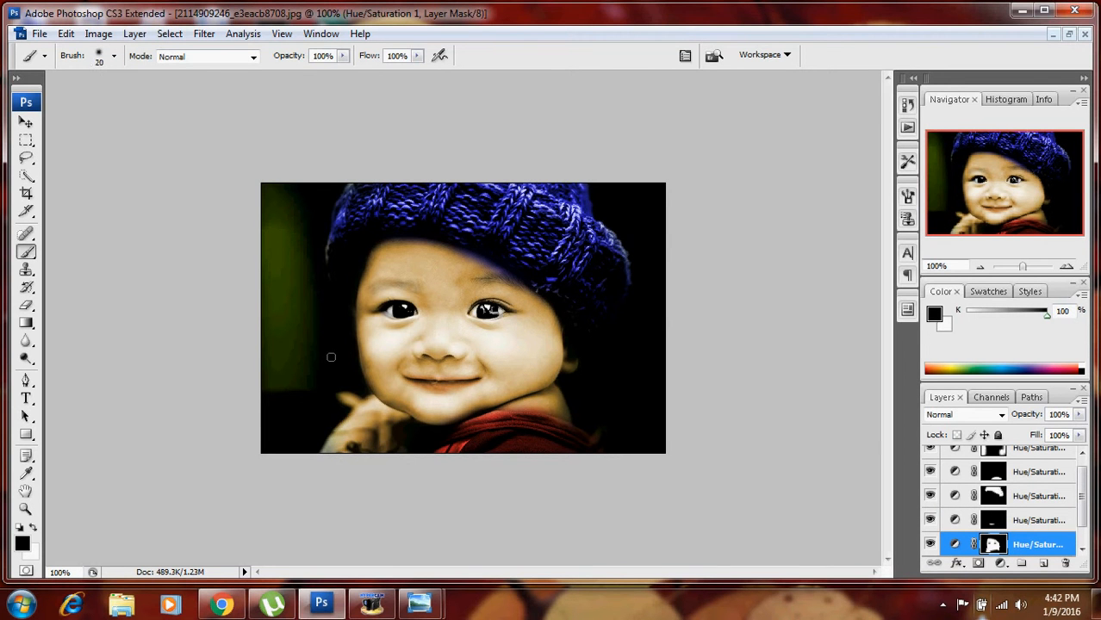
pyautogui.press(']')
pyautogui.press(']')
pyautogui.press(']')
pyautogui.press(']')
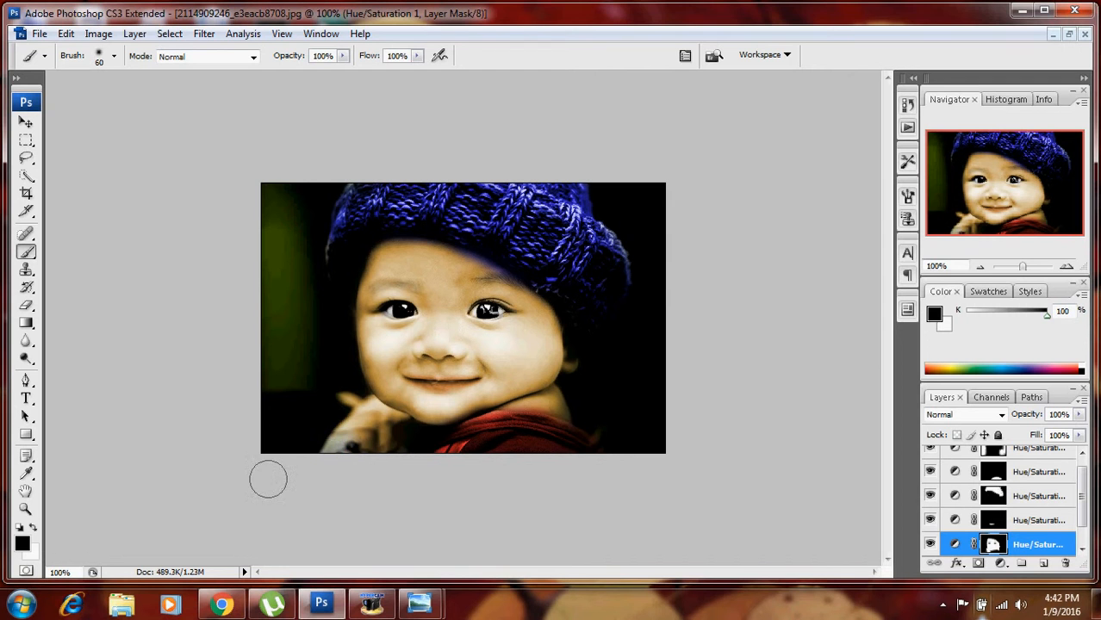
pyautogui.click(34, 527)
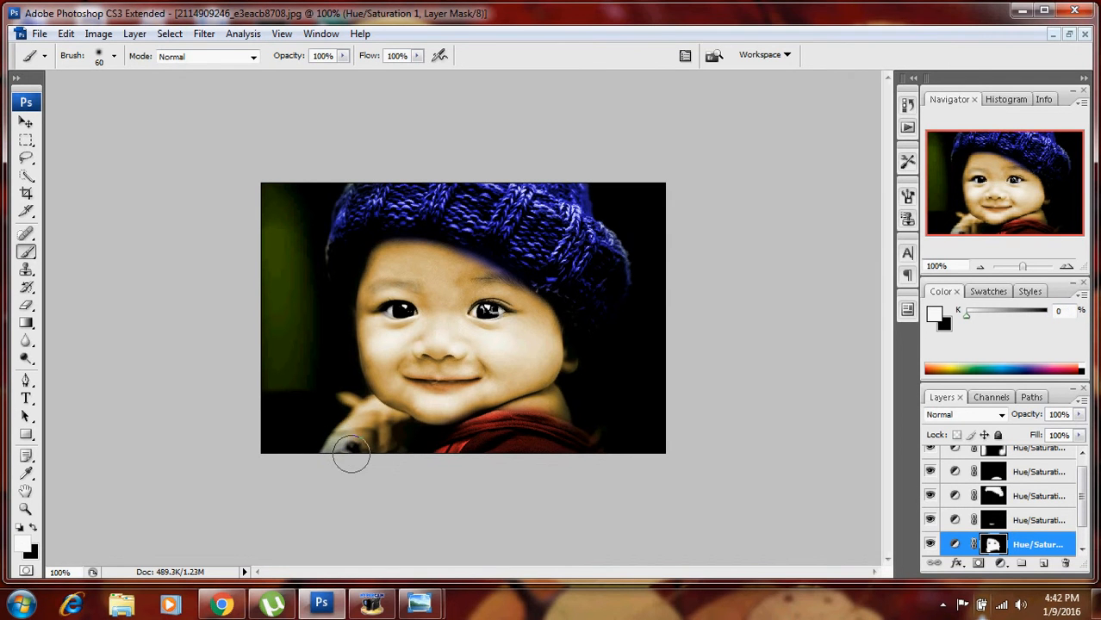
pyautogui.moveTo(344, 445)
pyautogui.mouseDown()
pyautogui.moveTo(375, 429)
pyautogui.moveTo(375, 440)
pyautogui.mouseUp()
pyautogui.press('[')
pyautogui.press('[')
pyautogui.press('[')
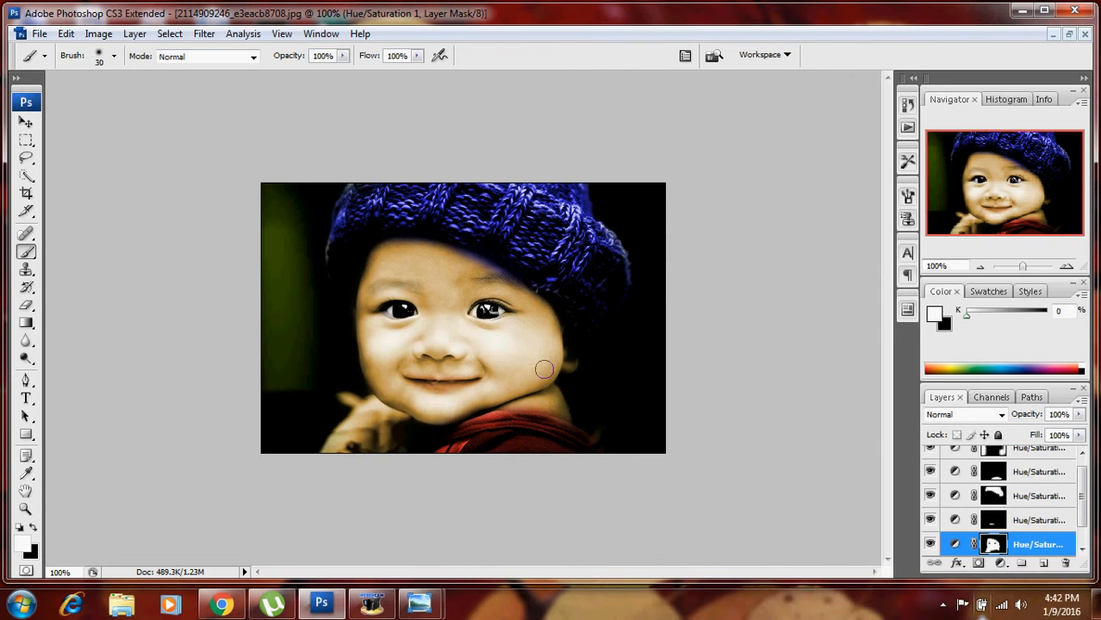
# Select the hat adjustment layer and paint white on its mask with a size 15 brush along the hat edge above the eyebrow
pyautogui.press('v')
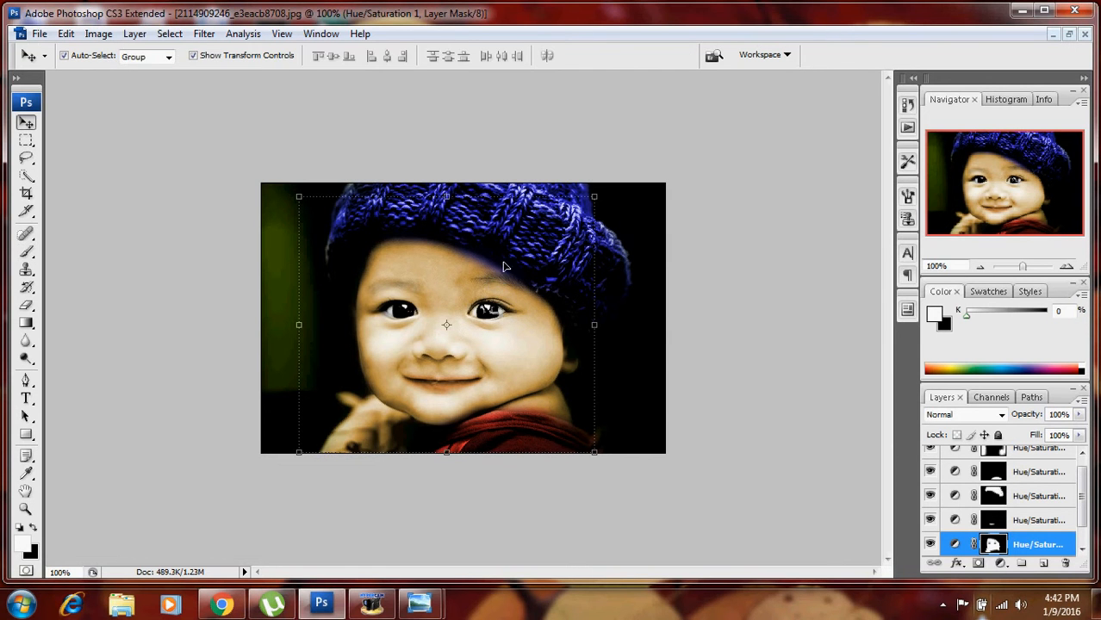
pyautogui.rightClick(512, 247)
pyautogui.click(551, 253)
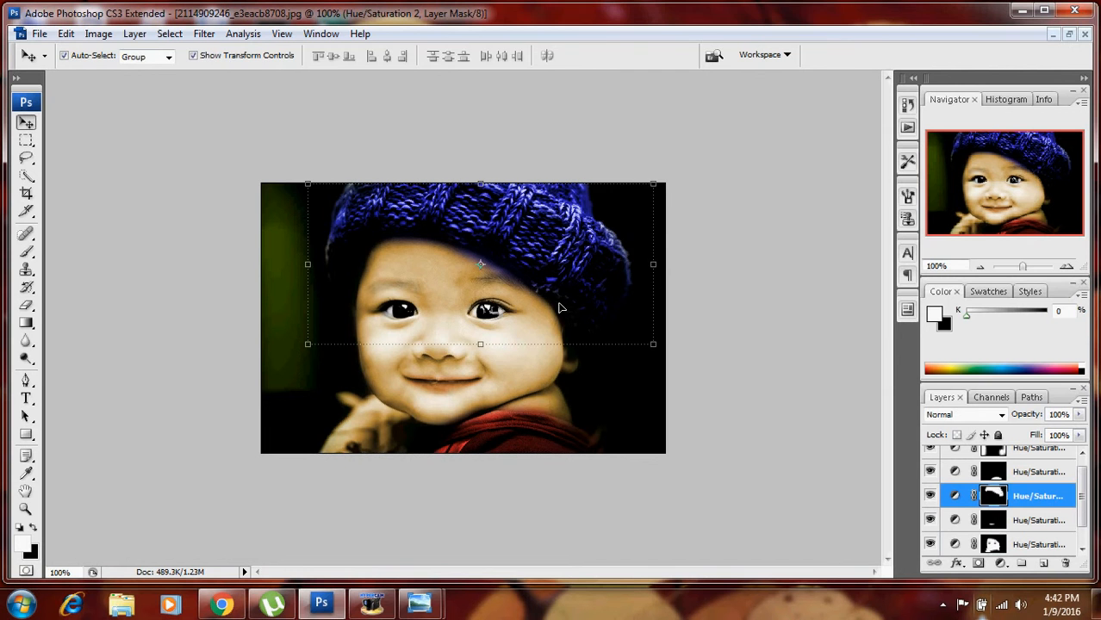
pyautogui.press('b')
pyautogui.hotkey('ctrl', '+')
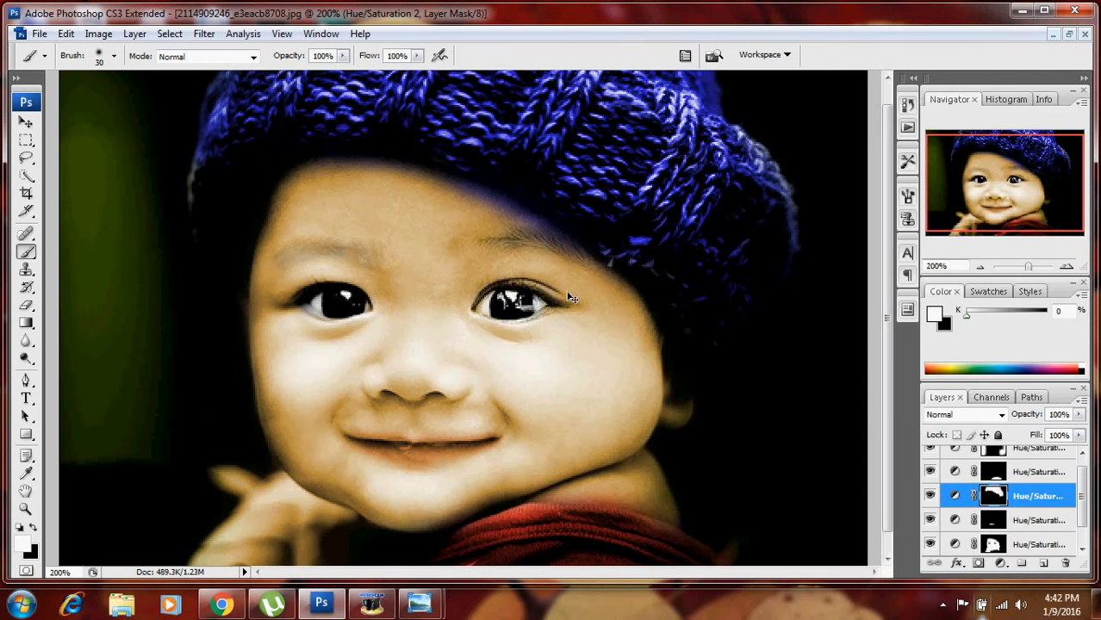
pyautogui.press('[')
pyautogui.press('[')
pyautogui.moveTo(572, 249); pyautogui.dragTo(543, 231)
# Paint black on the hat mask with a size 25 brush along the forehead to remove the blue spill beneath the hat edge
pyautogui.click(34, 530)
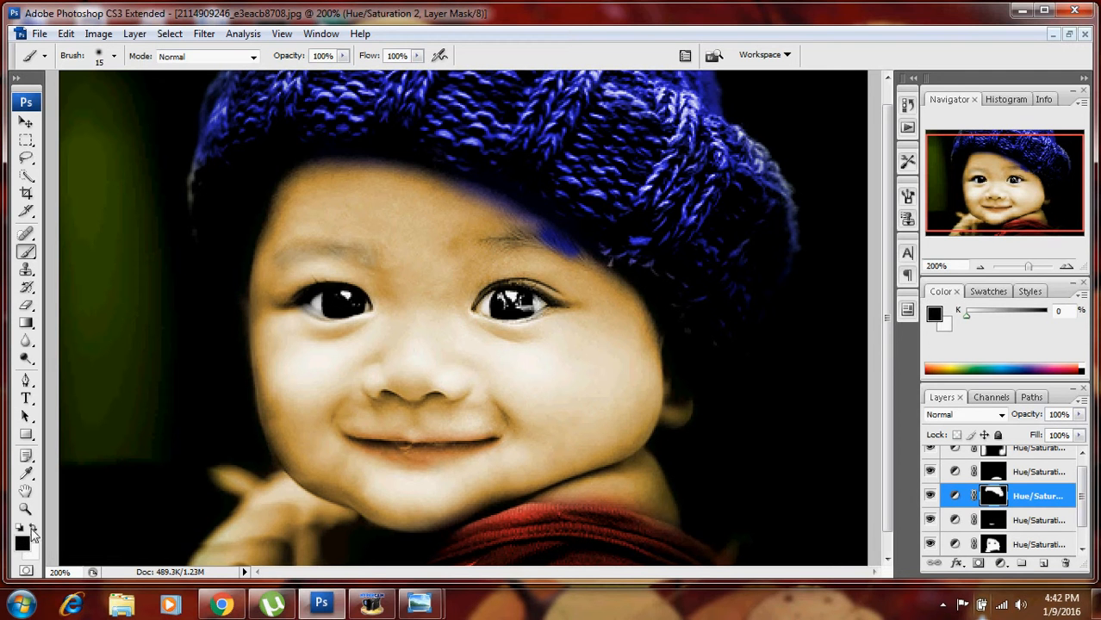
pyautogui.press(']')
pyautogui.moveTo(568, 266)
pyautogui.mouseDown()
pyautogui.moveTo(491, 205)
pyautogui.moveTo(363, 186)
pyautogui.mouseUp()
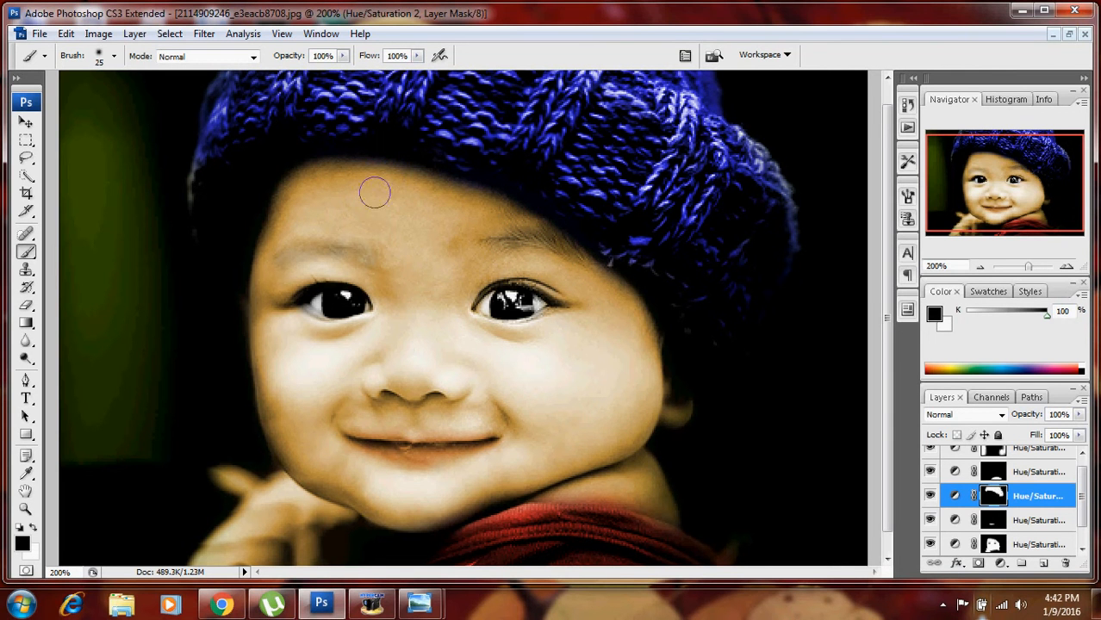
pyautogui.scroll(-1, 376, 248)
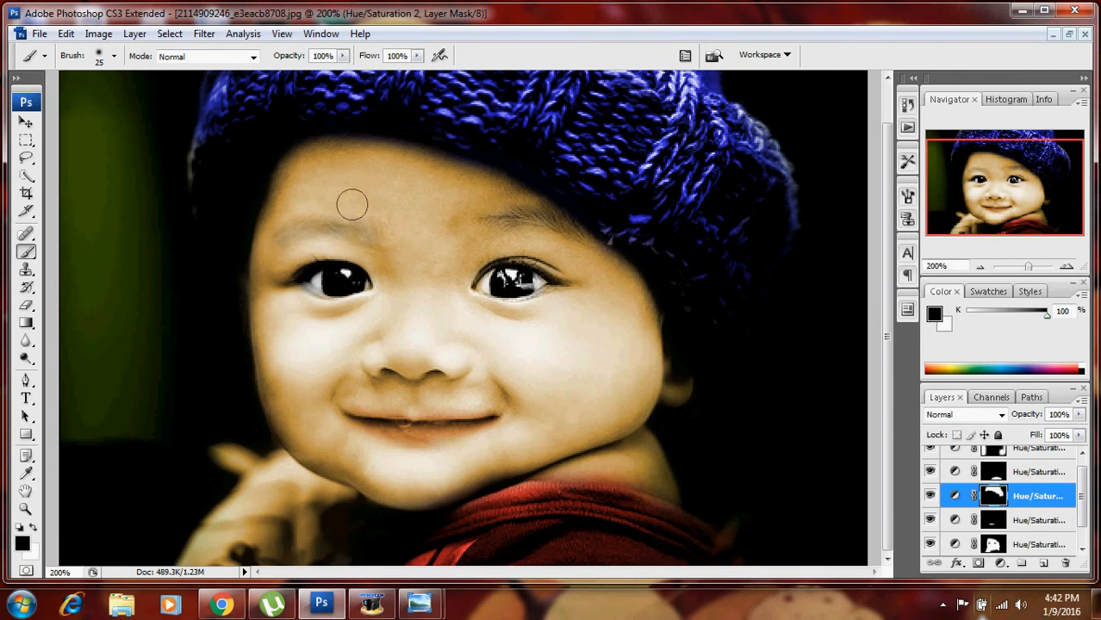
pyautogui.hotkey('ctrl', '-')
pyautogui.hotkey('ctrl', '-')
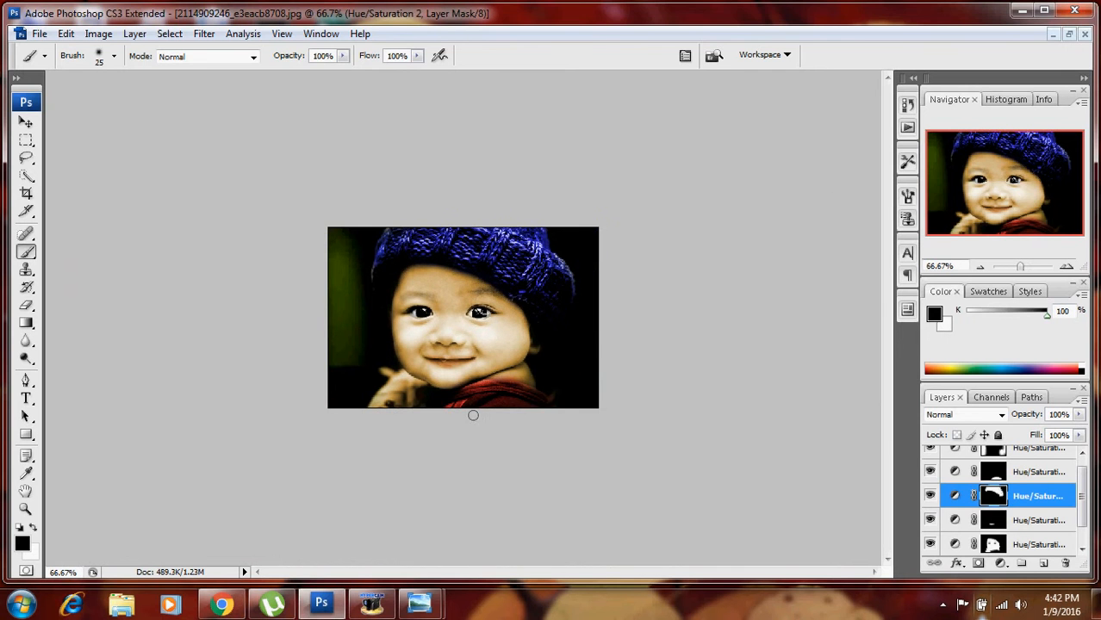
# Reopen the skin layer's Hue/Saturation settings and set the hue to 33 and saturation to 32
pyautogui.press('v')
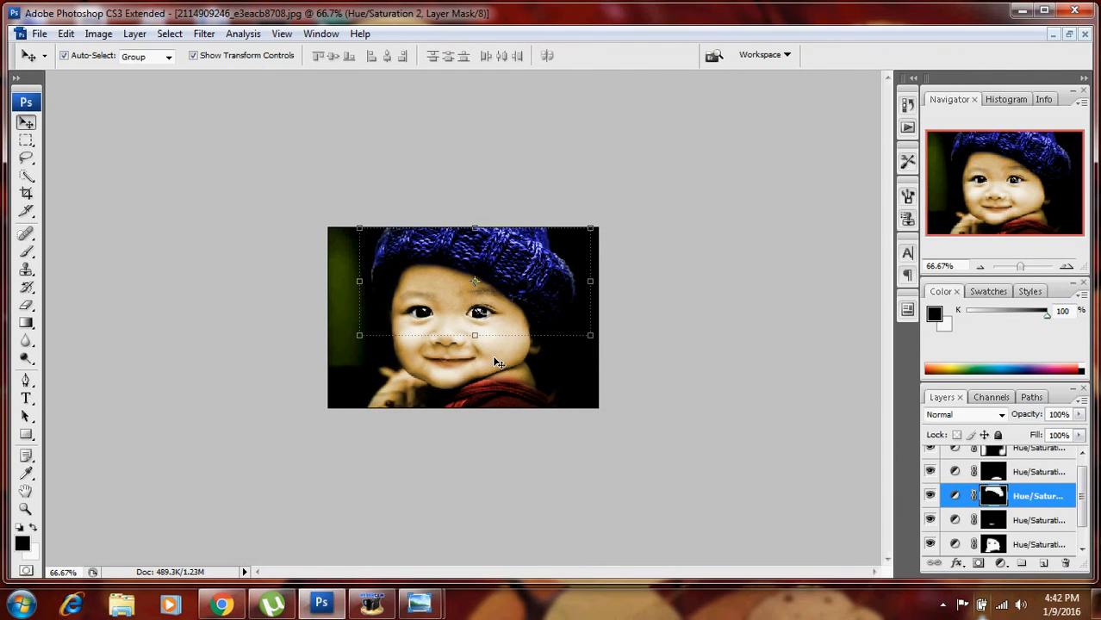
pyautogui.rightClick(497, 363)
pyautogui.click(534, 366)
pyautogui.hotkey('ctrl', '+')
pyautogui.hotkey('ctrl', '+')
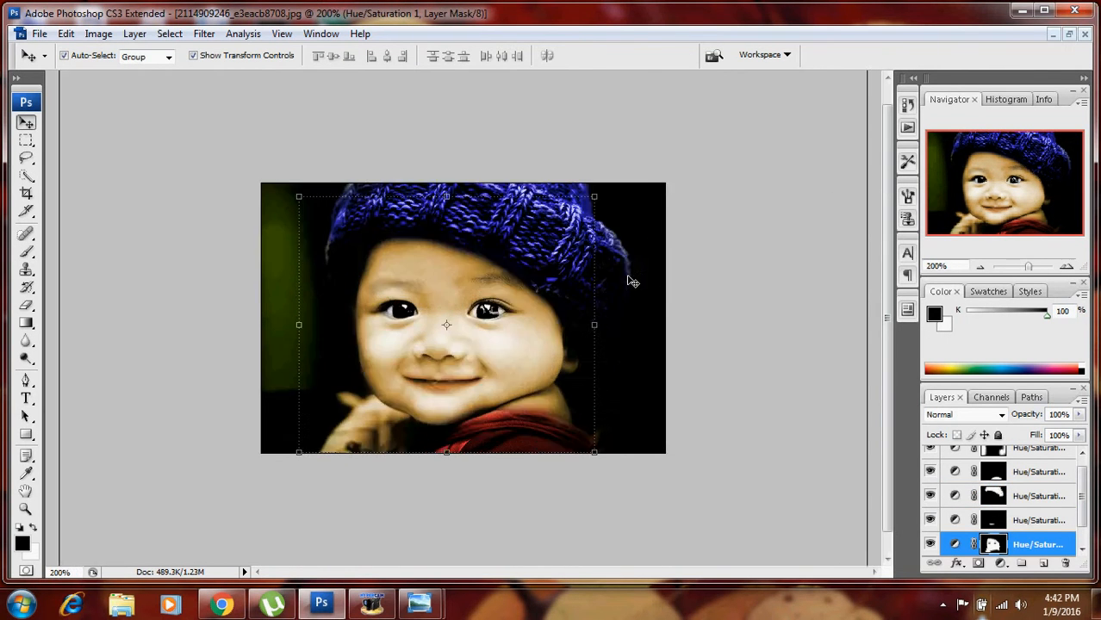
pyautogui.doubleClick(954, 544)
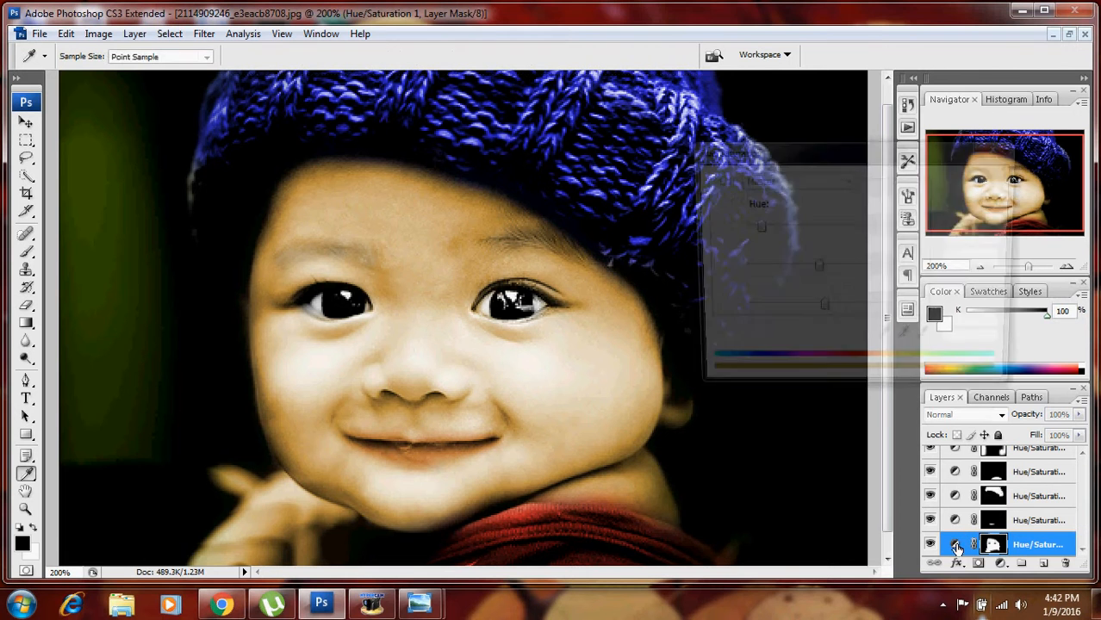
pyautogui.moveTo(790, 269); pyautogui.dragTo(790, 293)
pyautogui.moveTo(754, 226)
pyautogui.mouseDown()
pyautogui.moveTo(764, 226)
pyautogui.moveTo(754, 226)
pyautogui.mouseUp()
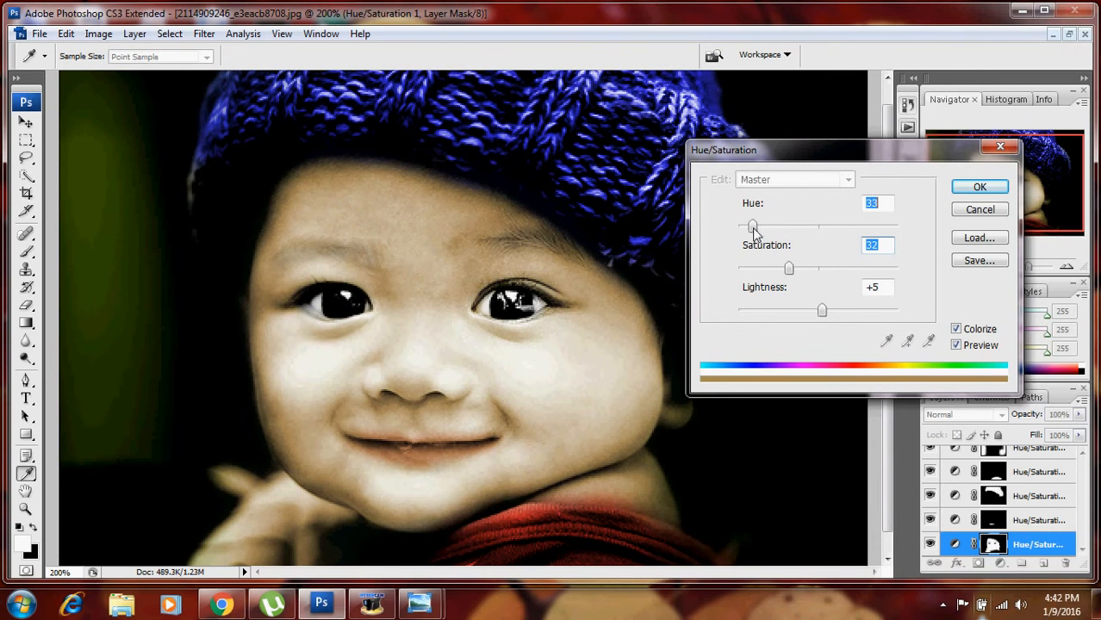
pyautogui.click(979, 187)
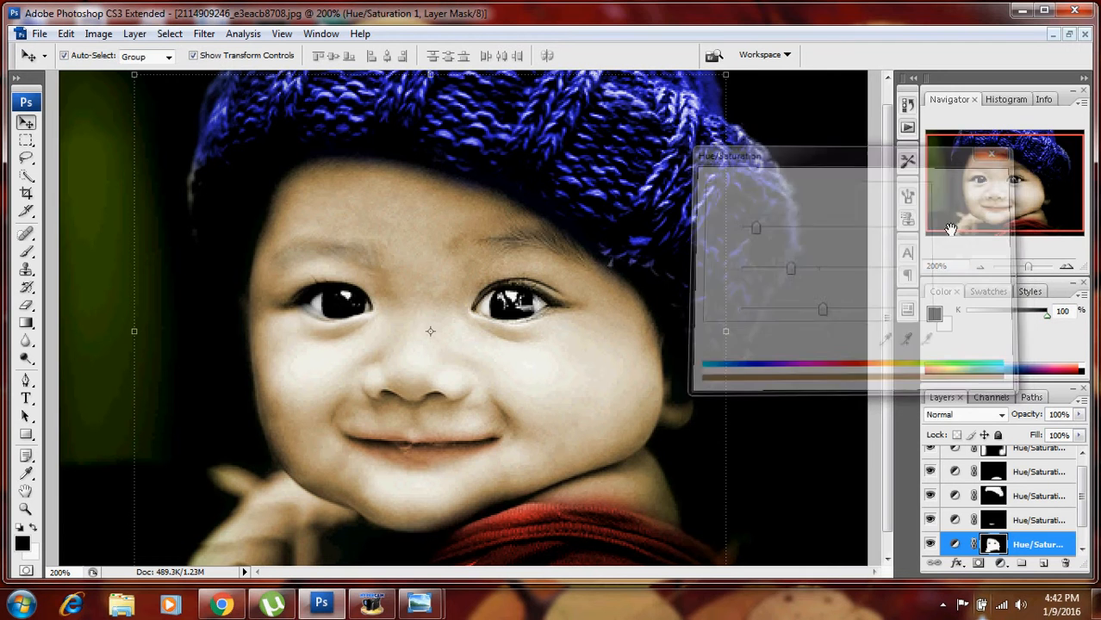
# Examine the colorized photo at several zoom levels, ending with the whole image fitted on screen
pyautogui.hotkey('ctrl', '-')
pyautogui.hotkey('ctrl', '-')
pyautogui.hotkey('ctrl', '-')
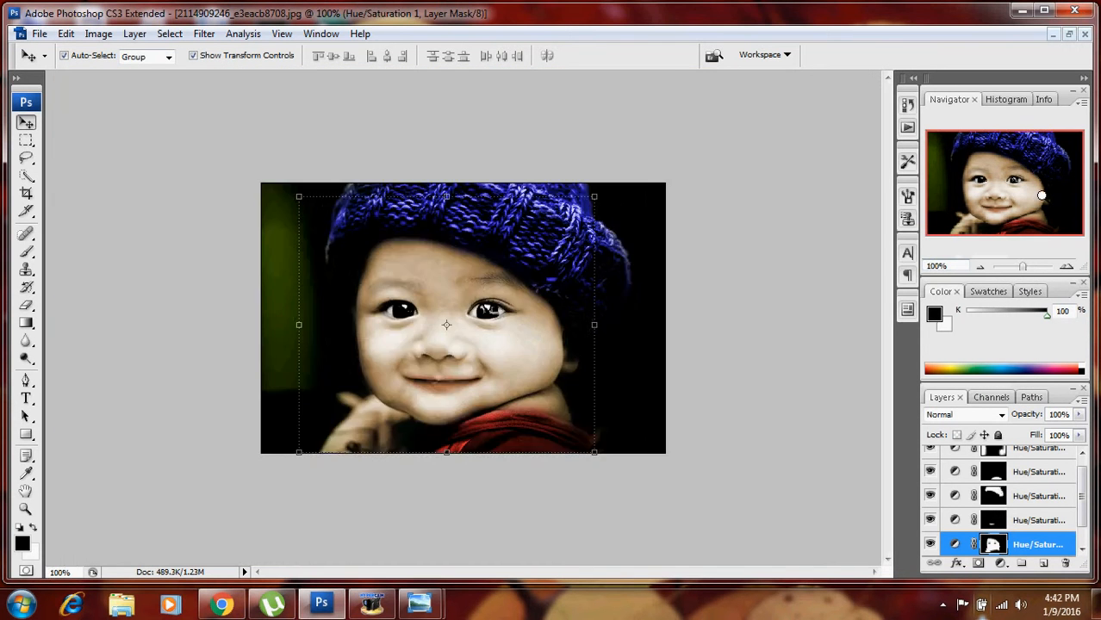
pyautogui.hotkey('ctrl', '-')
pyautogui.hotkey('ctrl', '-')
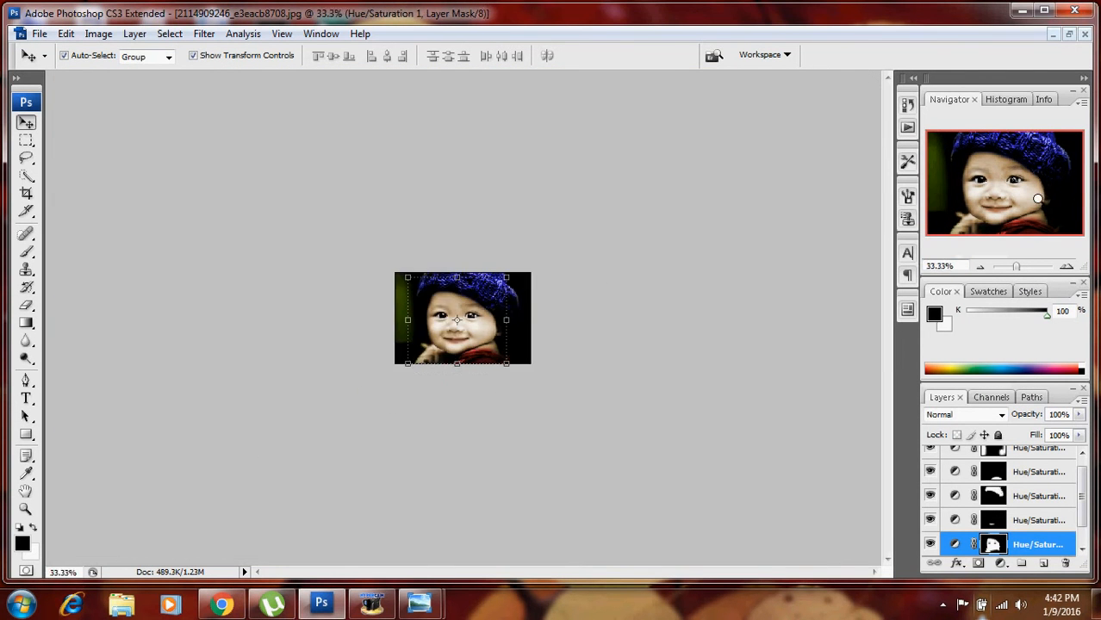
pyautogui.hotkey('ctrl', '+')
pyautogui.hotkey('ctrl', '+')
pyautogui.hotkey('ctrl', '+')
pyautogui.hotkey('ctrl', '+')
pyautogui.hotkey('ctrl', '+')
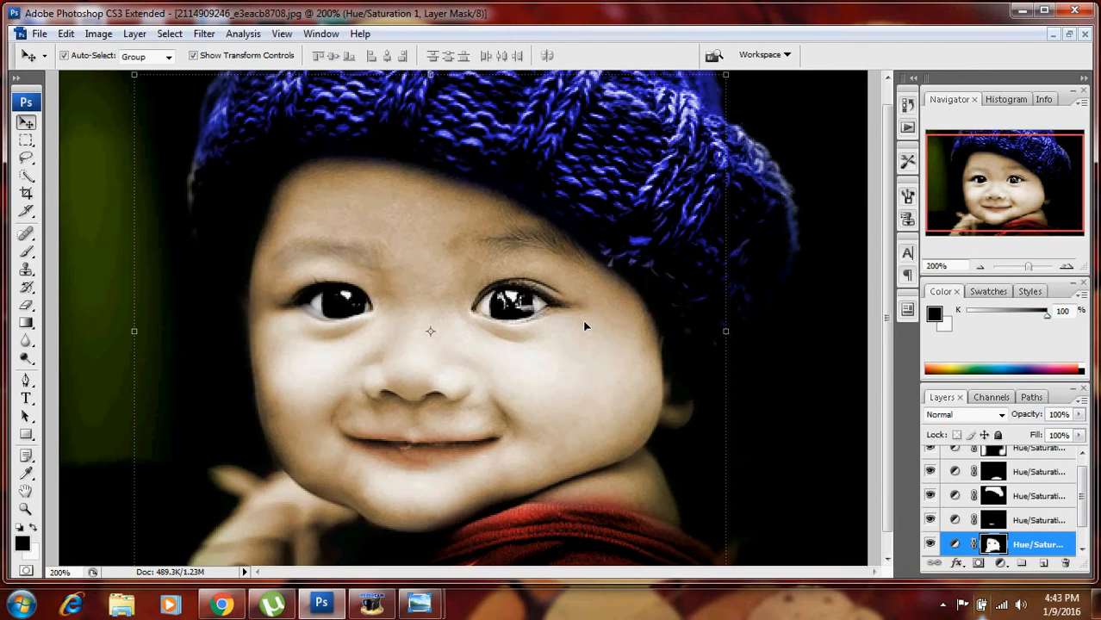
pyautogui.hotkey('ctrl', '0')
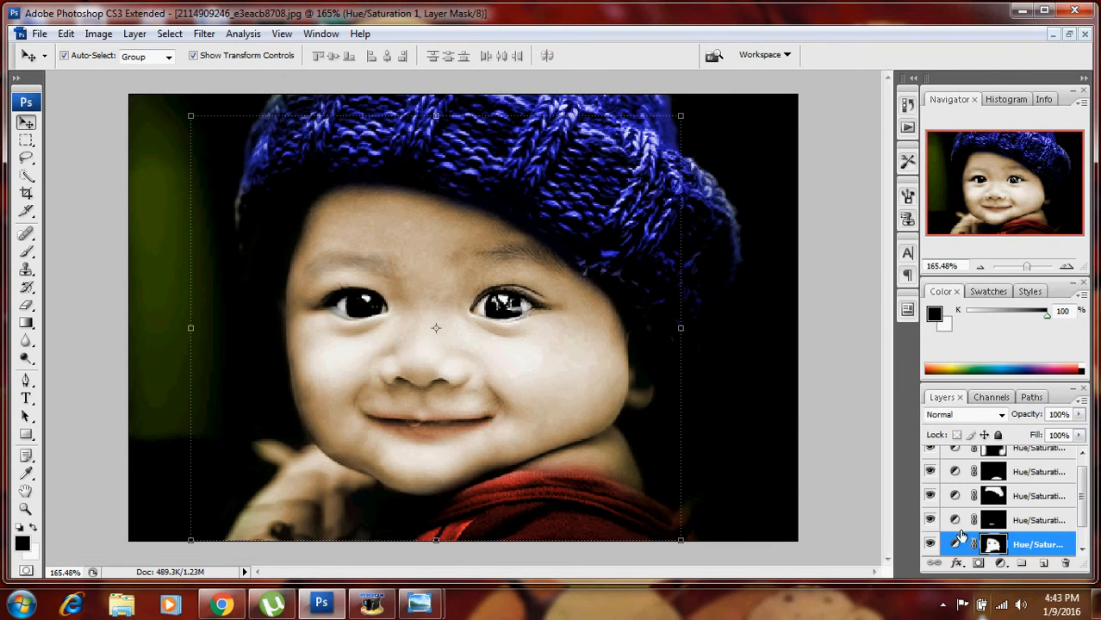
# Add a Gradient Map adjustment layer above the topmost Hue/Saturation layer
pyautogui.moveTo(1079, 496); pyautogui.dragTo(1079, 471)
pyautogui.click(1040, 458)
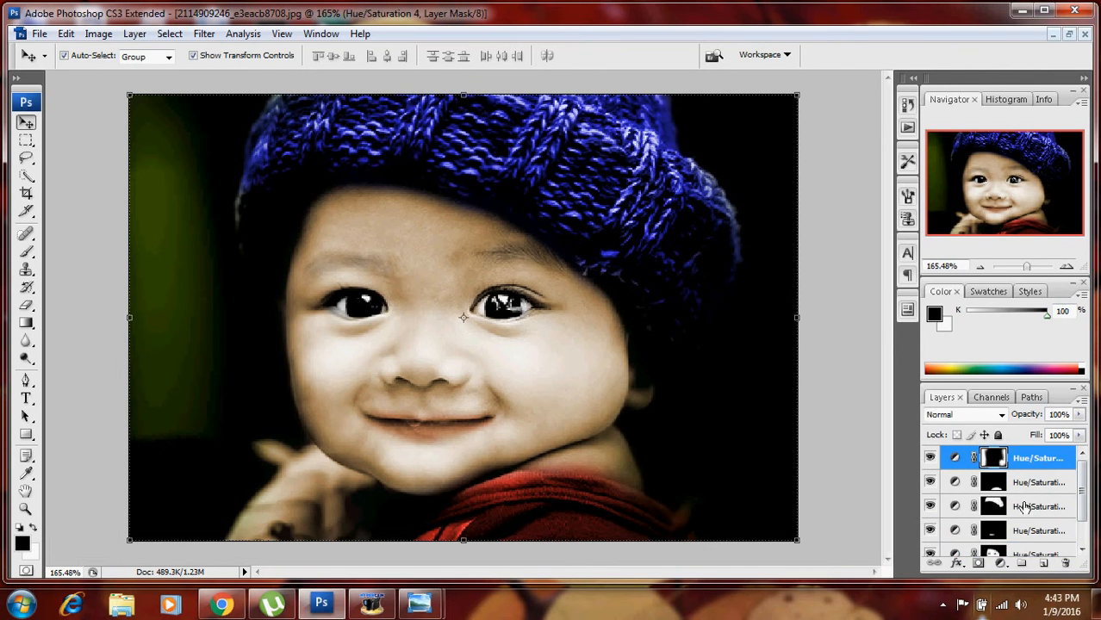
pyautogui.click(1001, 564)
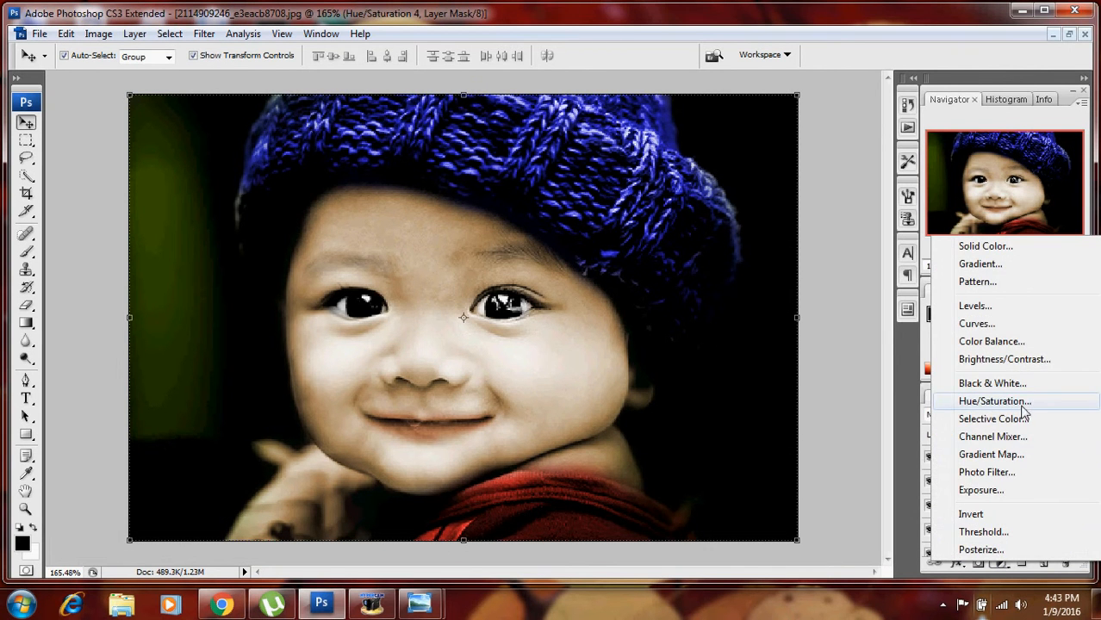
pyautogui.click(1019, 453)
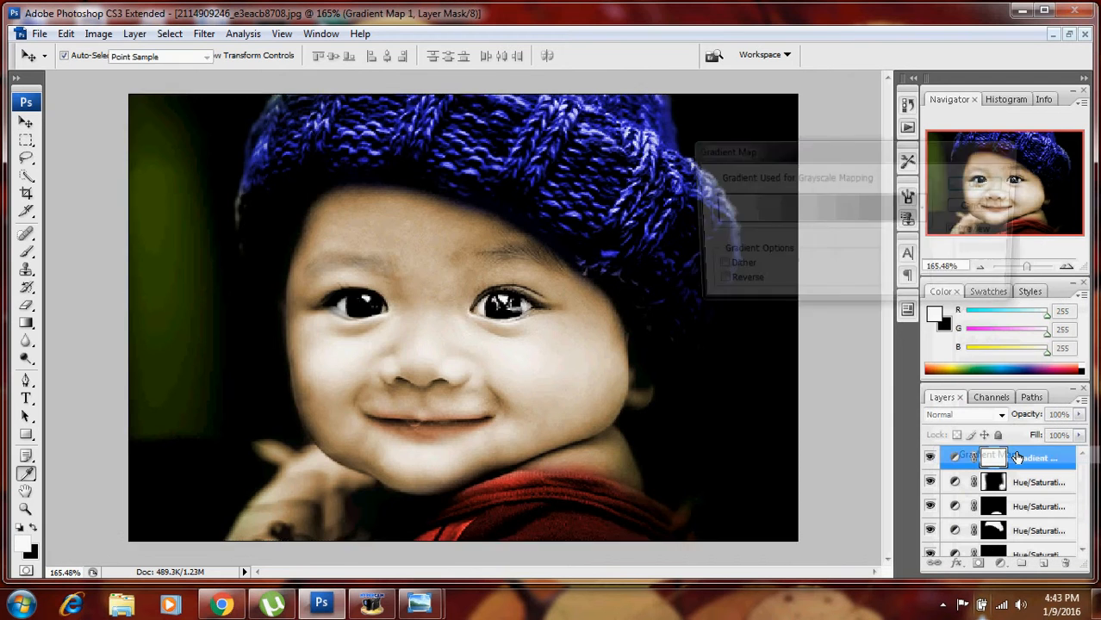
# Edit the map's gradient and set its end color stop at 100% to purple 9431d9
pyautogui.click(796, 227)
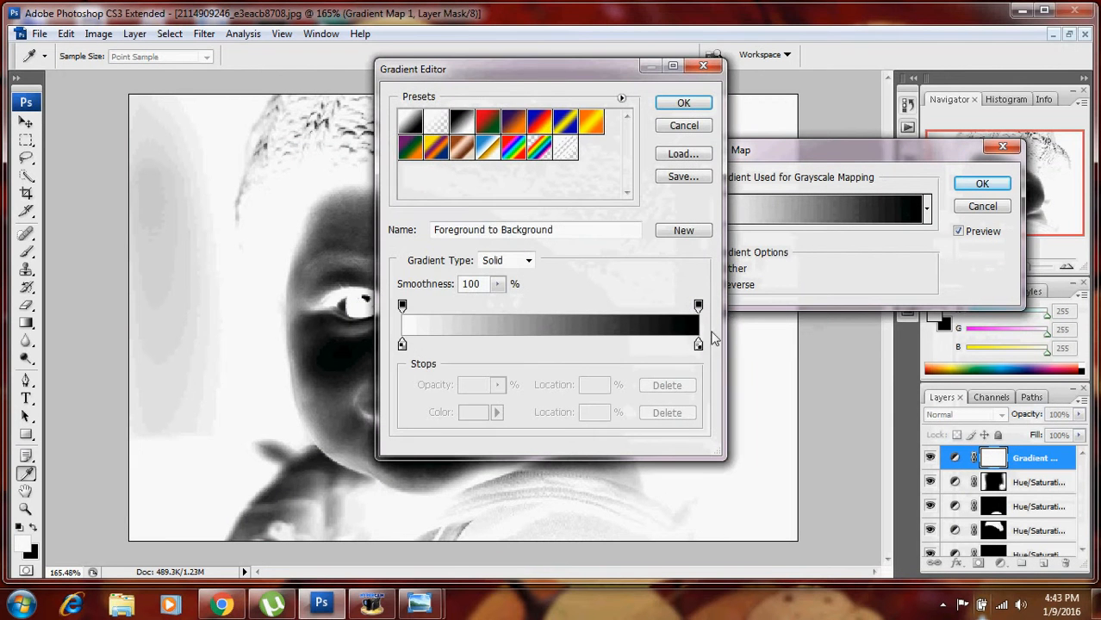
pyautogui.click(698, 346)
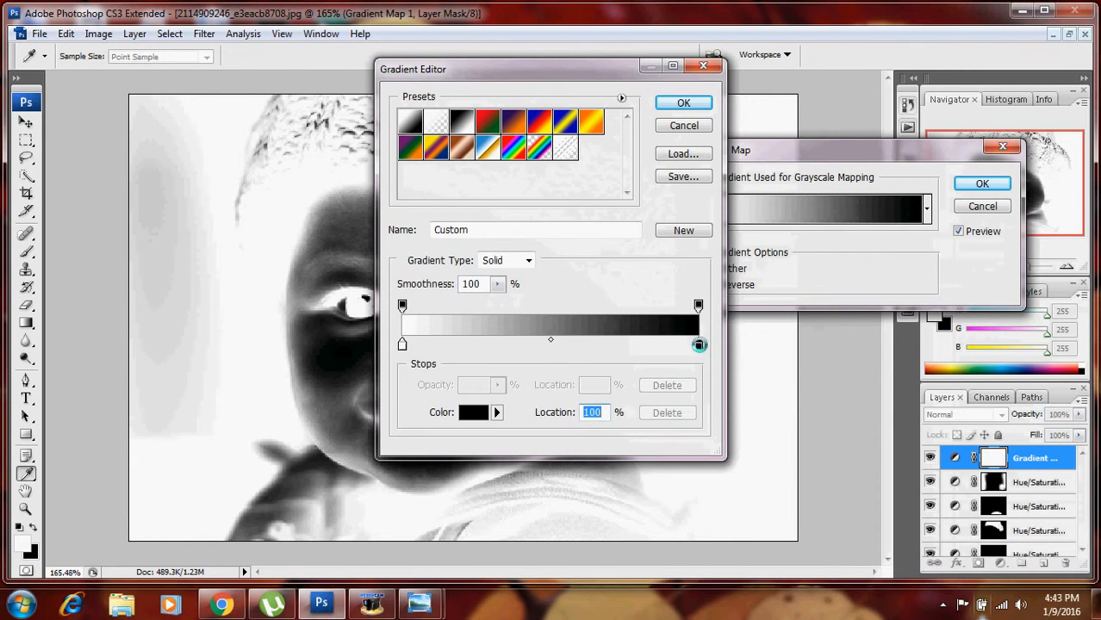
pyautogui.doubleClick(699, 346)
pyautogui.click(503, 174)
pyautogui.moveTo(503, 175); pyautogui.dragTo(502, 173)
pyautogui.moveTo(572, 312); pyautogui.dragTo(575, 197)
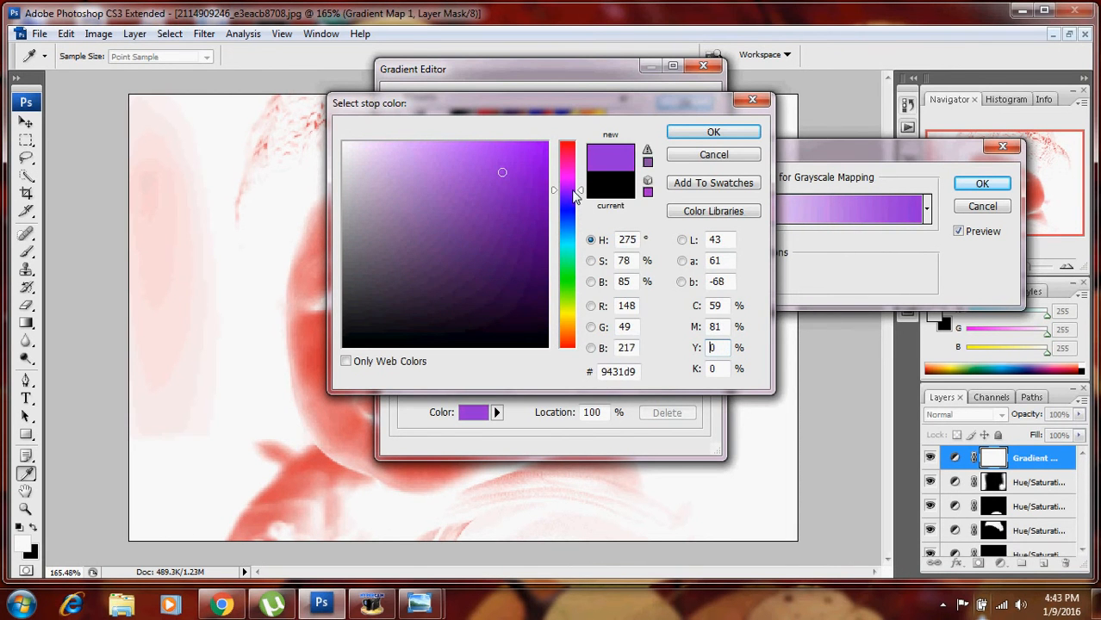
pyautogui.click(691, 136)
# Set the gradient's starting color stop at 0% to yellow ddc36a and apply the gradient map
pyautogui.doubleClick(402, 344)
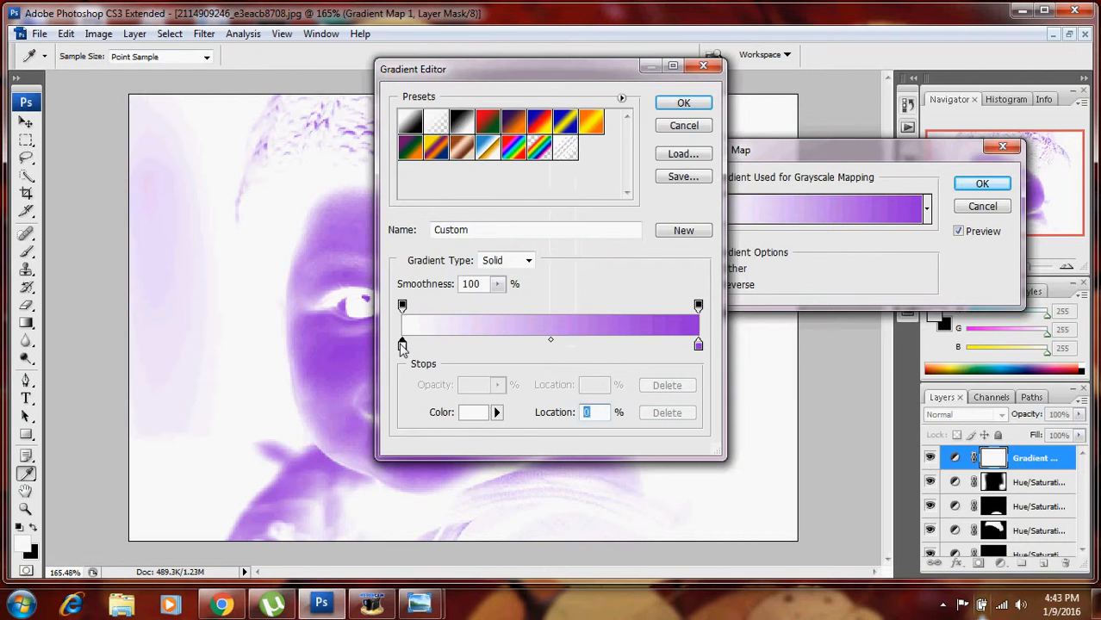
pyautogui.click(458, 214)
pyautogui.click(449, 169)
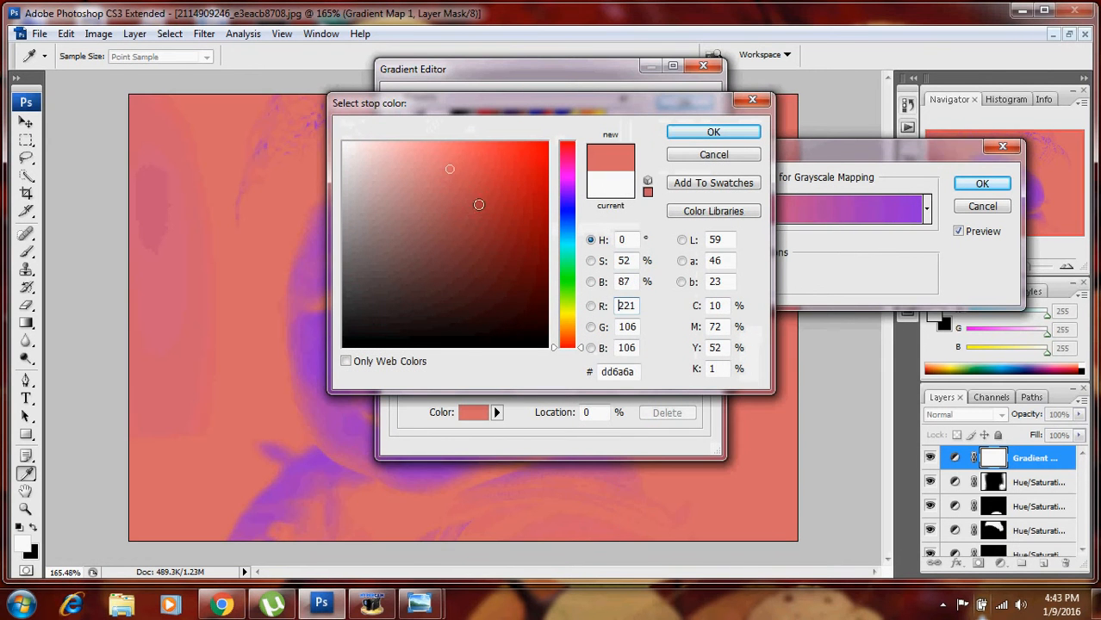
pyautogui.click(565, 321)
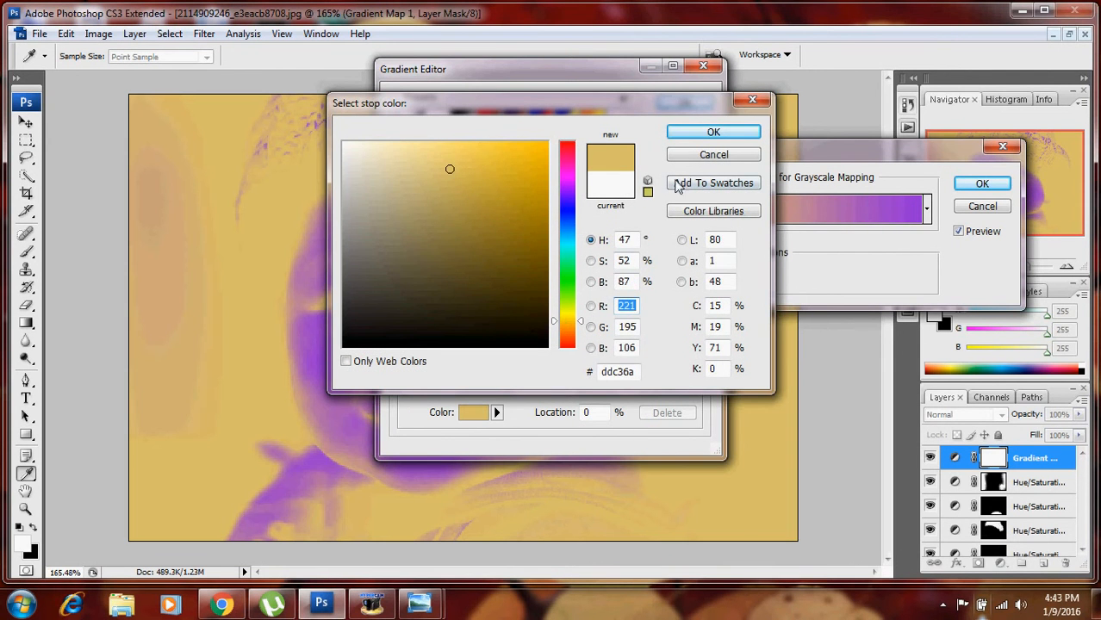
pyautogui.click(705, 134)
pyautogui.click(689, 106)
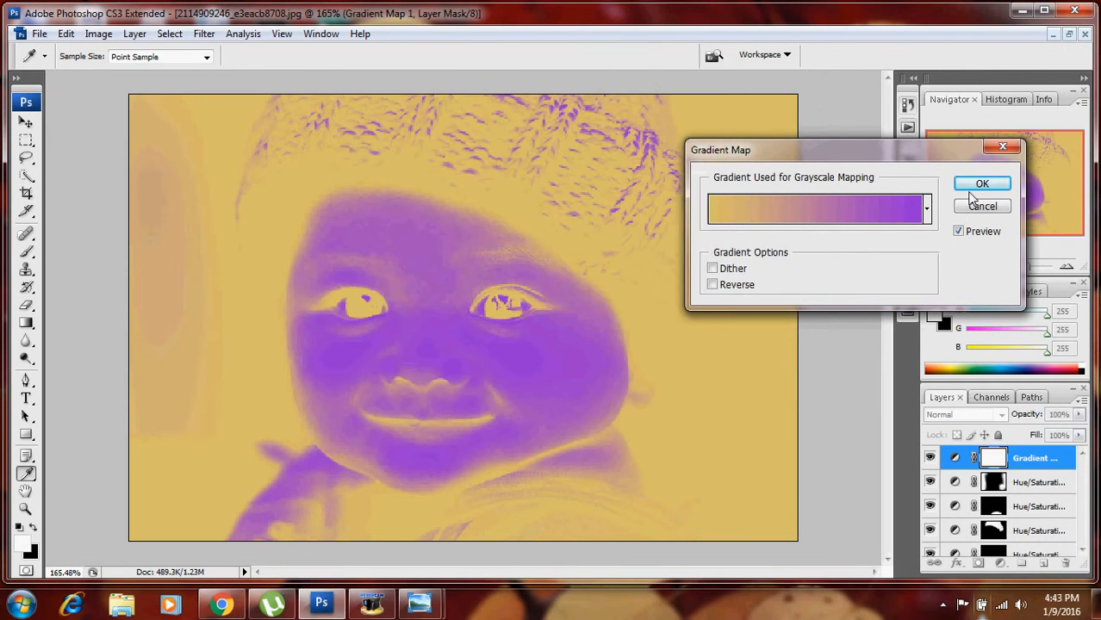
pyautogui.click(975, 185)
# Try several blend modes on the Gradient Map layer and set it to Soft Light
pyautogui.click(971, 413)
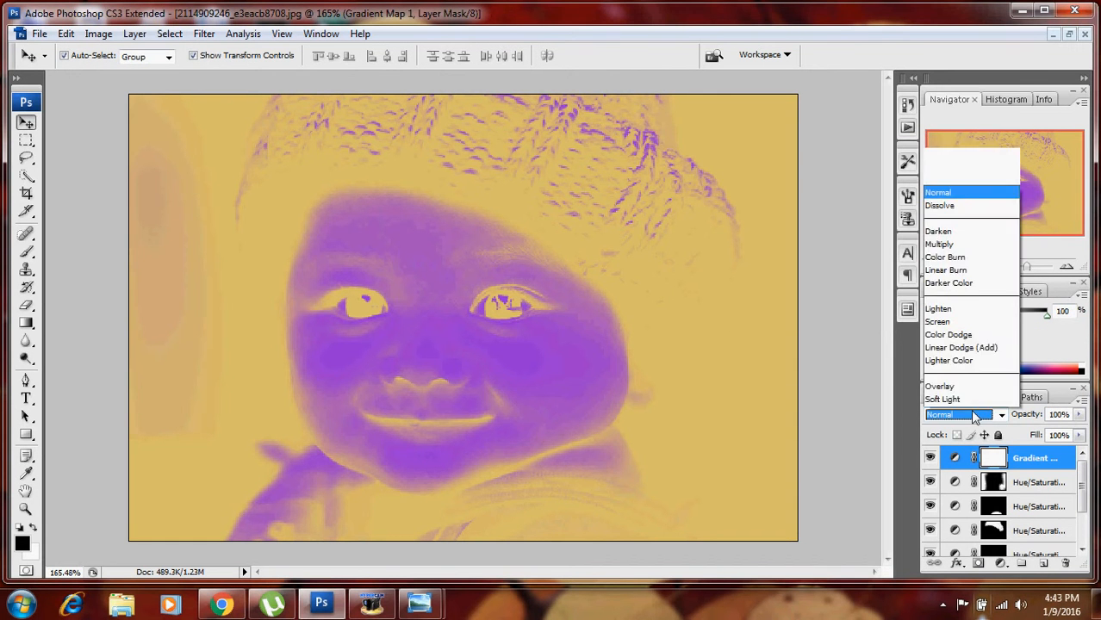
pyautogui.click(971, 401)
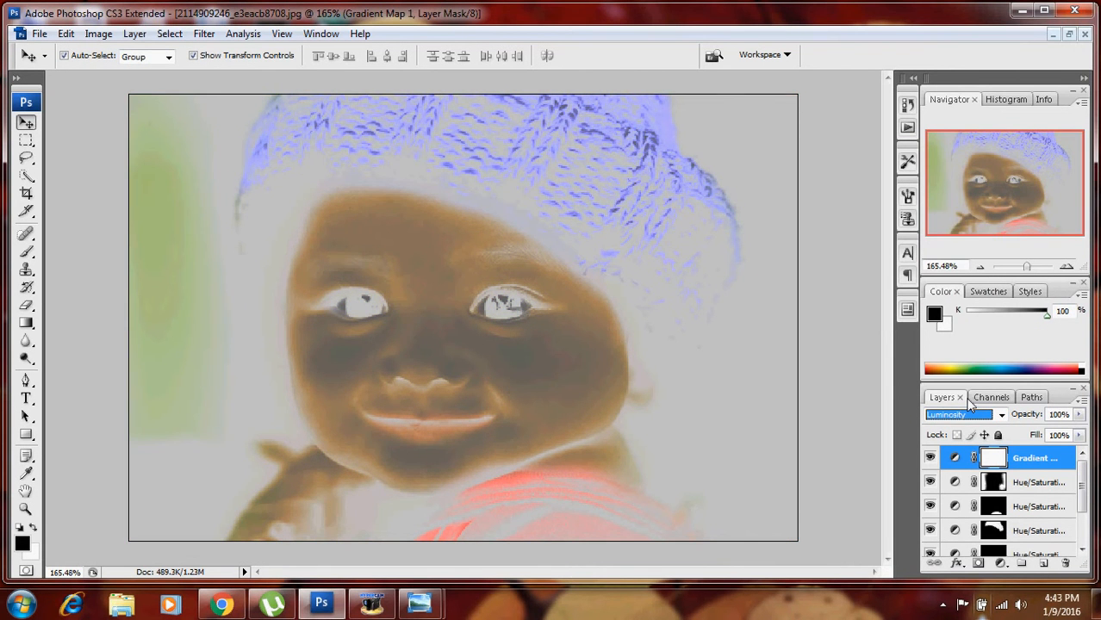
pyautogui.press('Up')
pyautogui.press('Up')
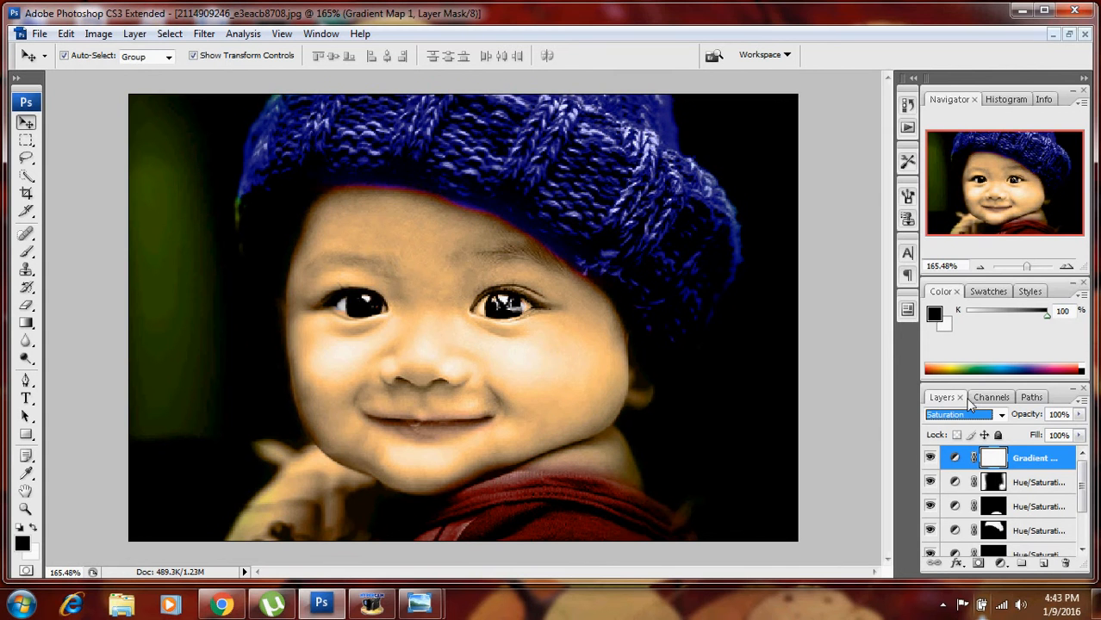
pyautogui.press('Up')
pyautogui.press('Up')
pyautogui.press('Up')
pyautogui.press('Up')
pyautogui.press('Up')
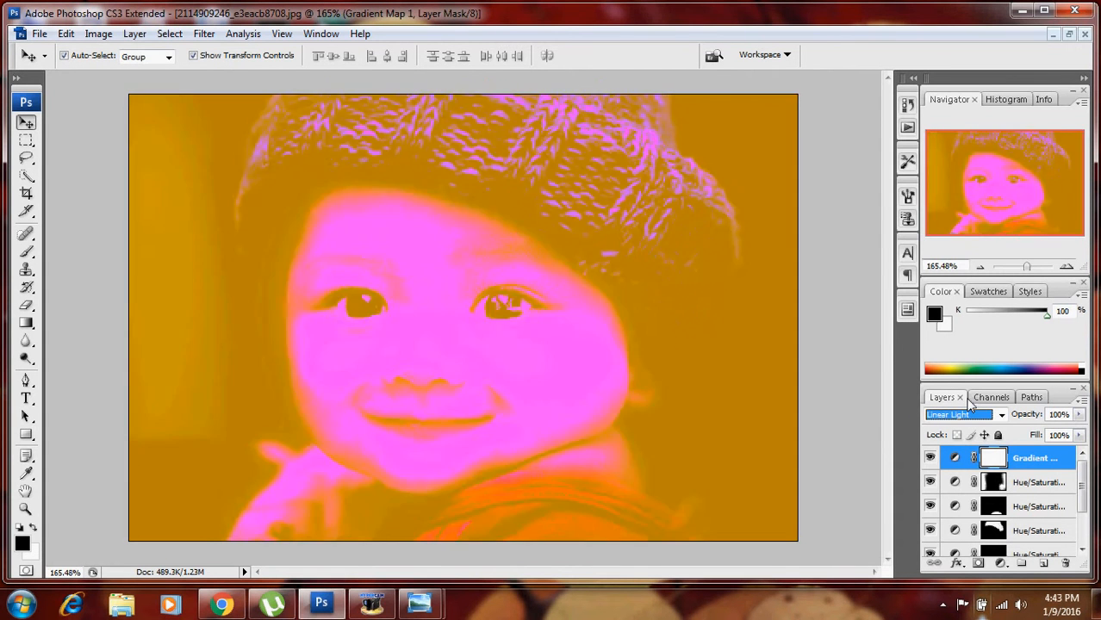
pyautogui.press('Up')
pyautogui.press('Up')
pyautogui.press('Up')
pyautogui.press('Up')
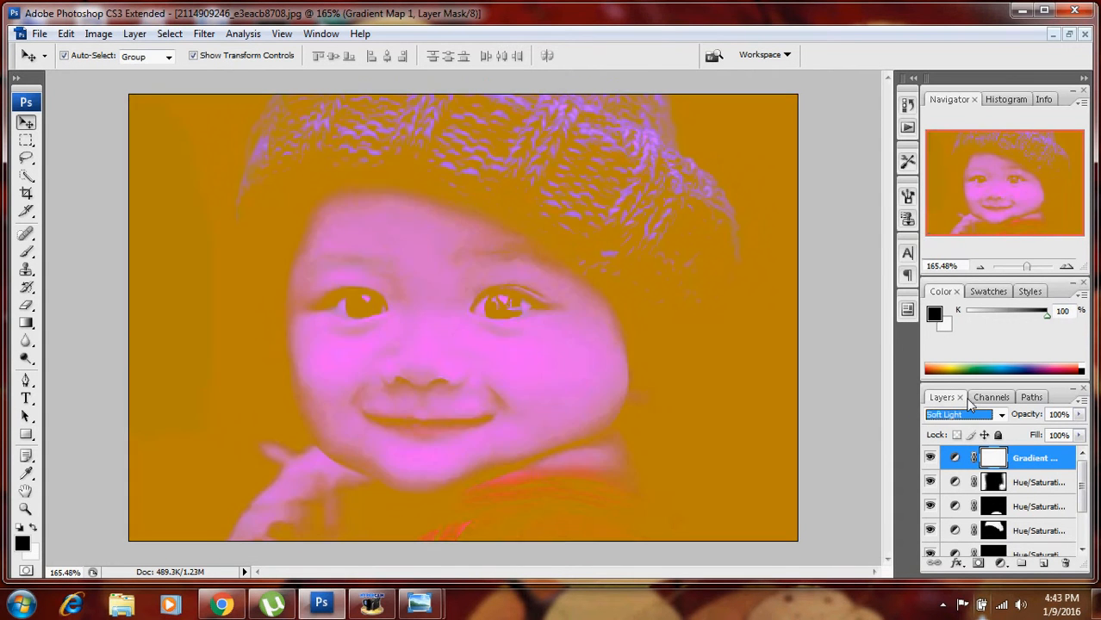
pyautogui.press('Down')
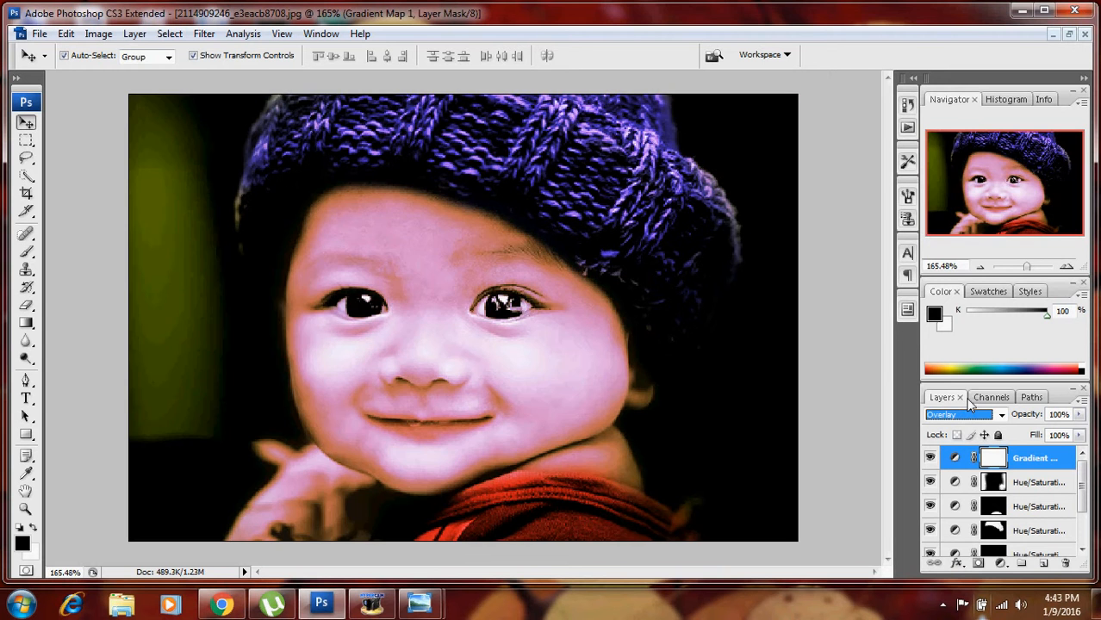
pyautogui.press('Down')
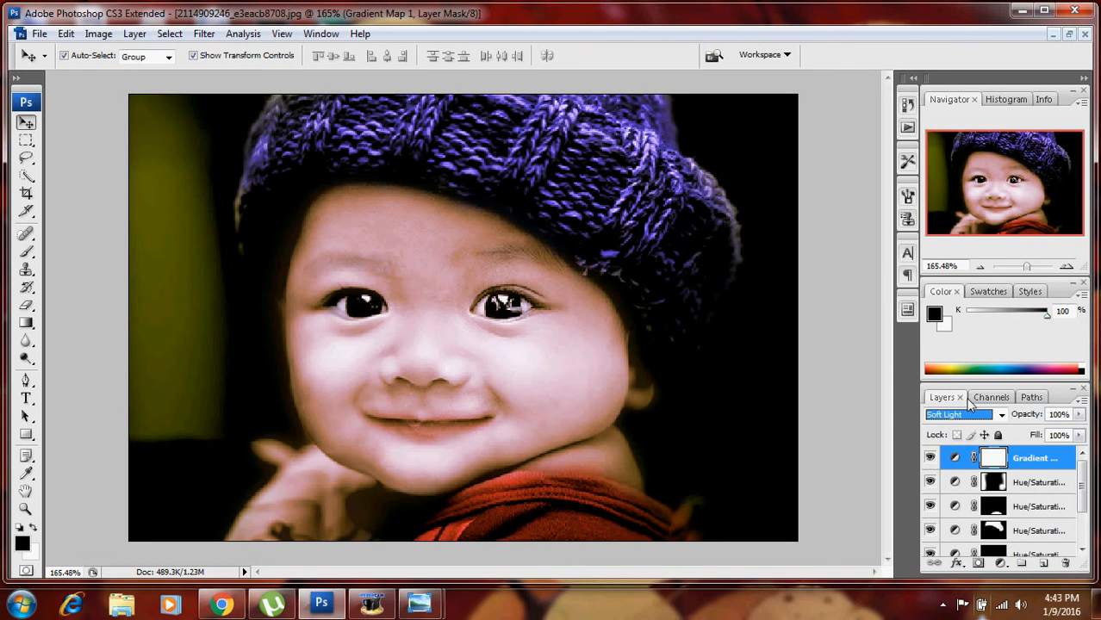
# Reduce the Gradient Map layer's opacity to 38%, keeping that layer selected
pyautogui.click(1078, 415)
pyautogui.click(1042, 433)
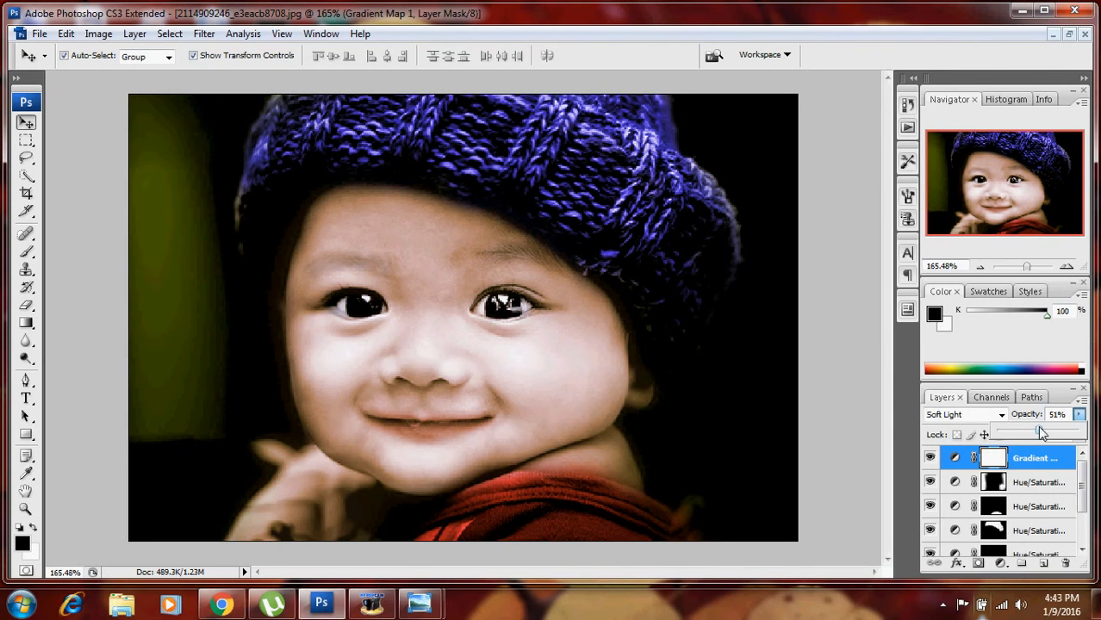
pyautogui.moveTo(1041, 433); pyautogui.dragTo(1029, 430)
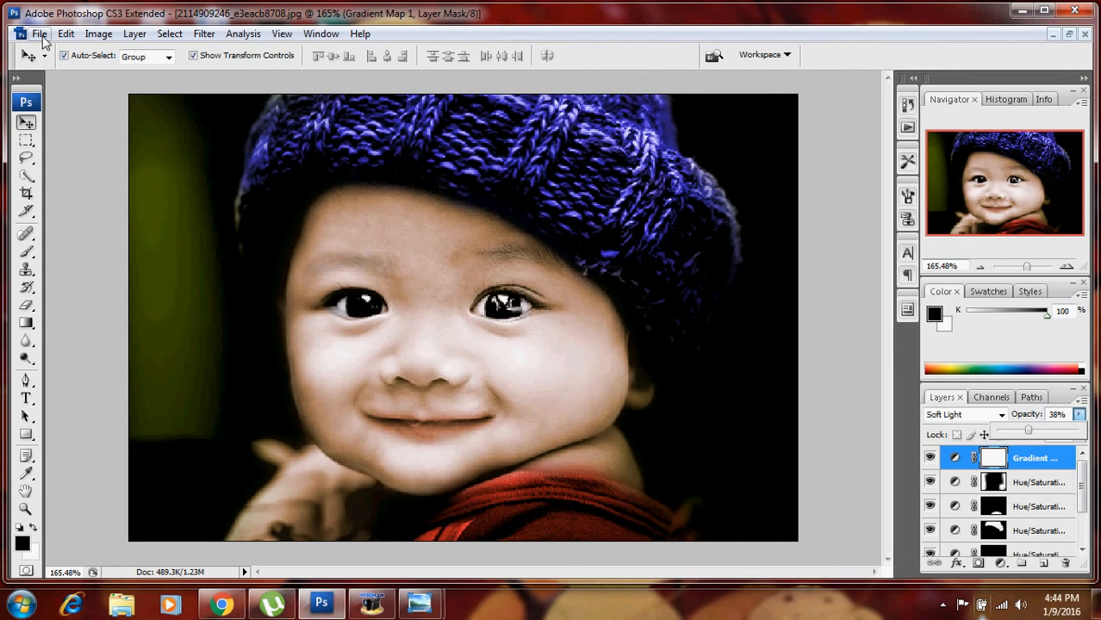
pyautogui.click(818, 181)
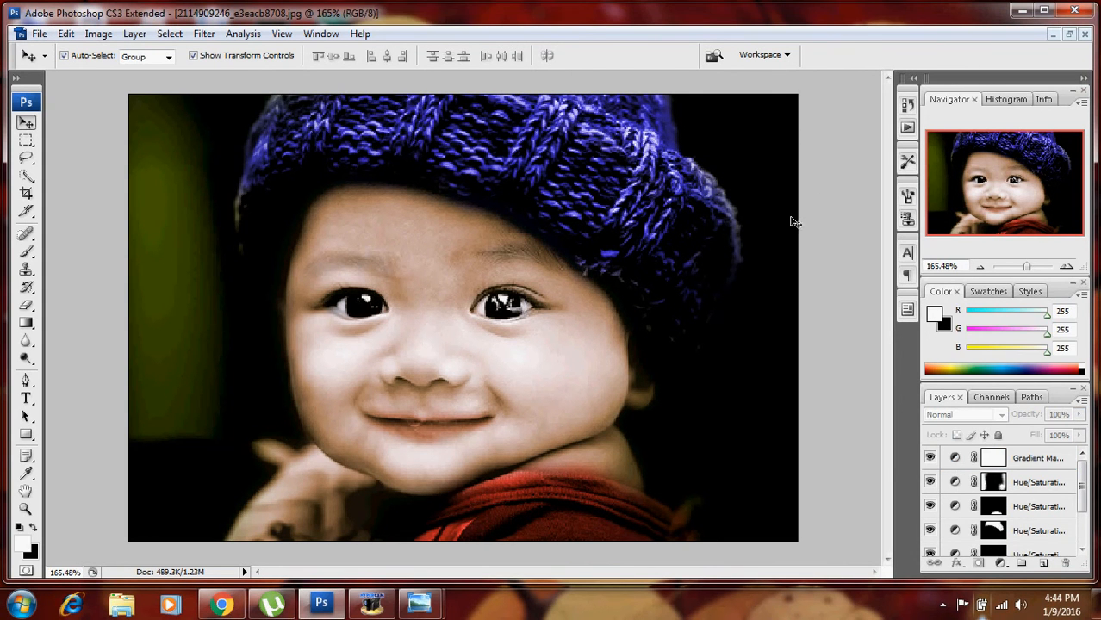
pyautogui.rightClick(594, 355)
pyautogui.click(634, 361)
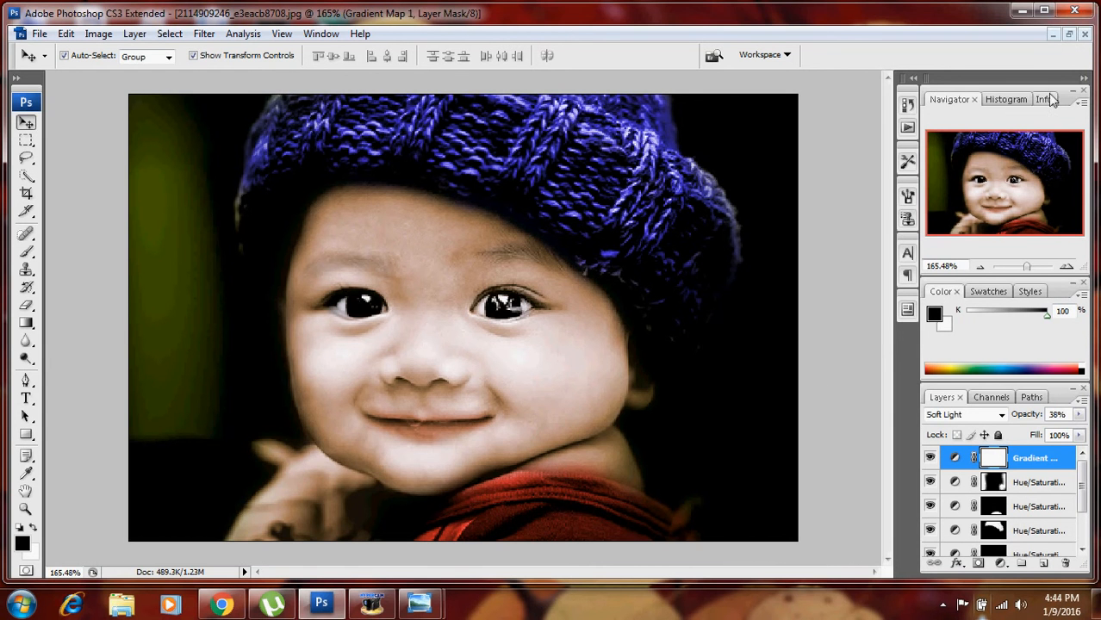
# Float the photo in its own window at 50% zoom and flatten all layers into the Background
pyautogui.click(1068, 34)
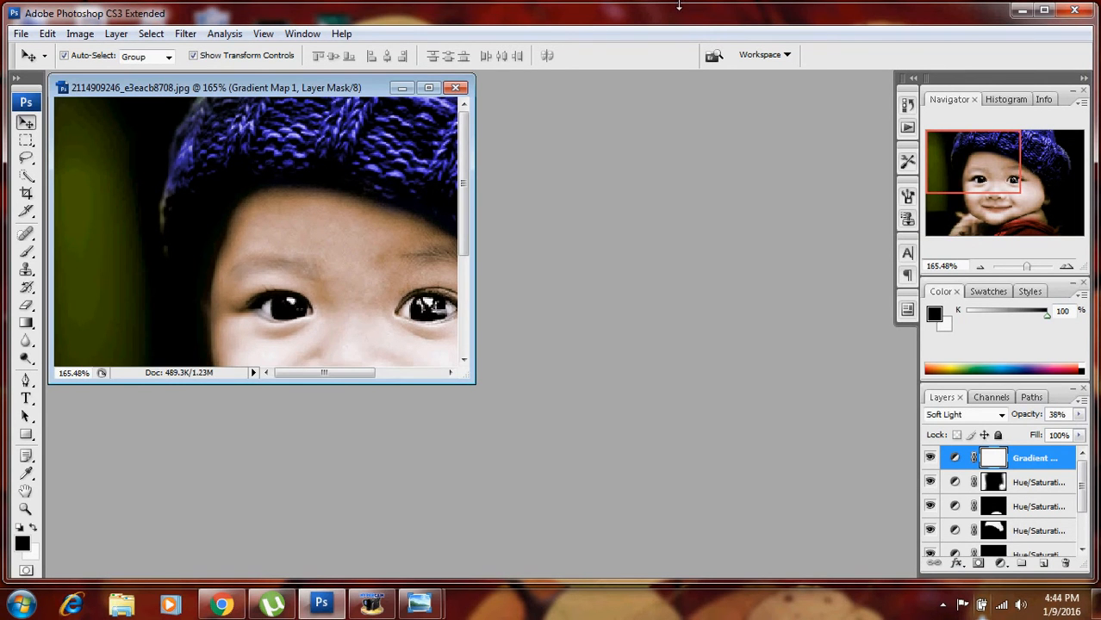
pyautogui.hotkey('ctrl', '-')
pyautogui.hotkey('ctrl', '-')
pyautogui.hotkey('ctrl', '-')
pyautogui.moveTo(306, 92); pyautogui.dragTo(605, 129)
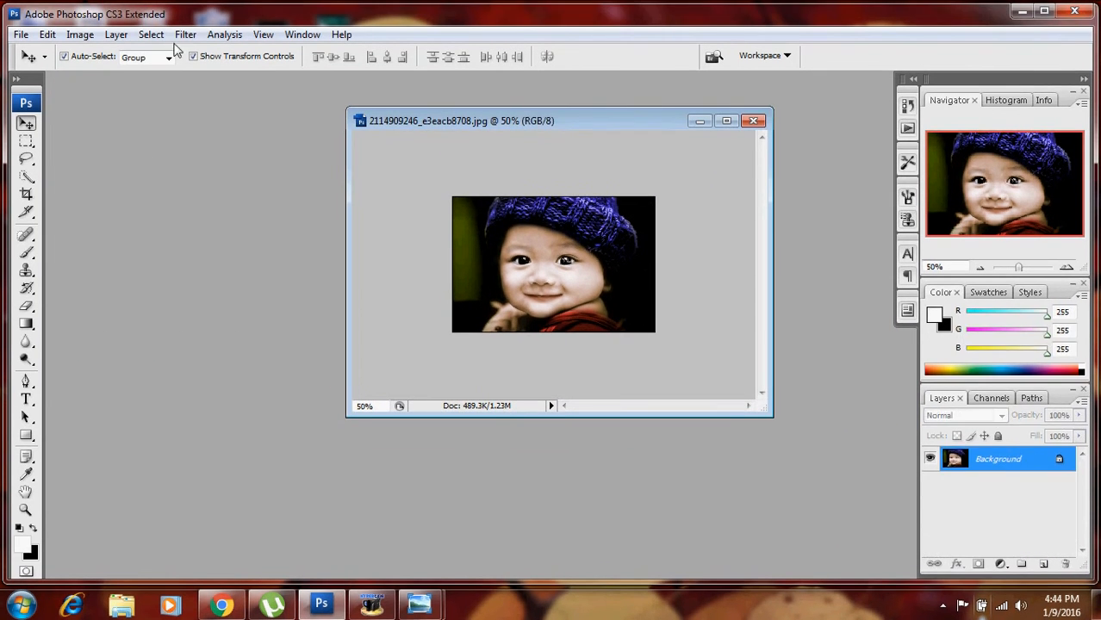
# Save the flattened photo to the Desktop as a JPEG named color with Maximum quality 12, without replacing the original file
pyautogui.click(21, 35)
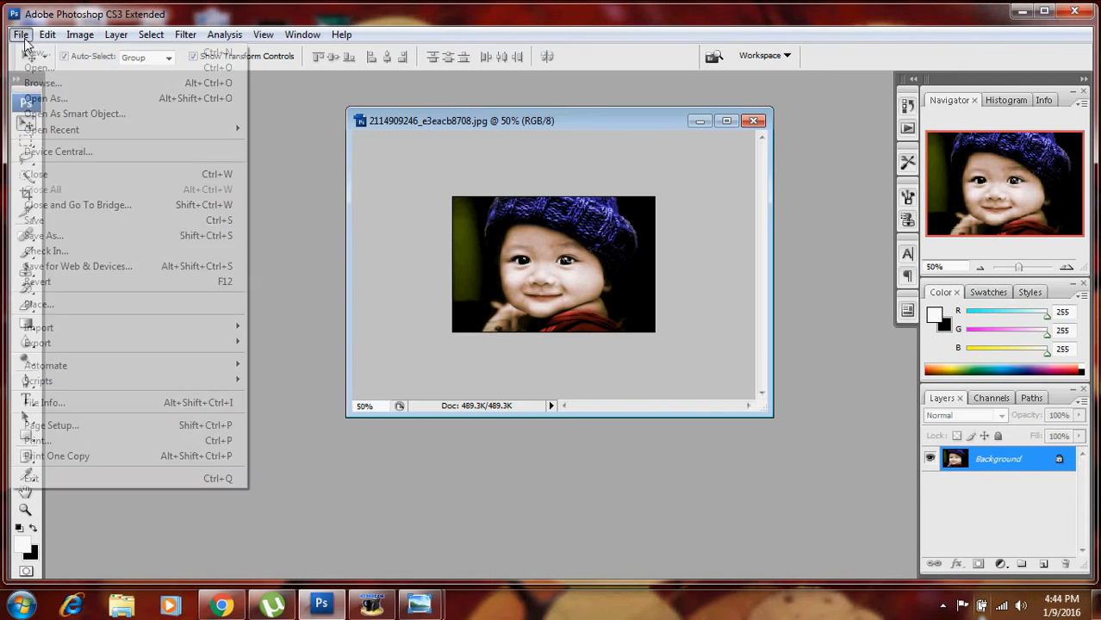
pyautogui.click(85, 235)
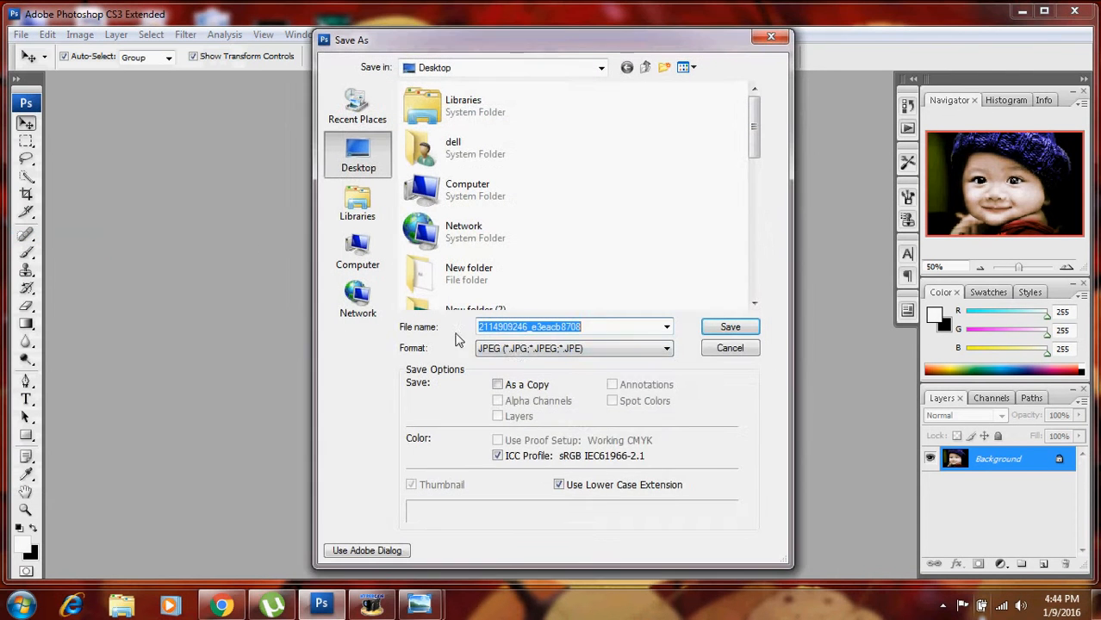
pyautogui.click(566, 349)
pyautogui.click(566, 353)
pyautogui.click(715, 327)
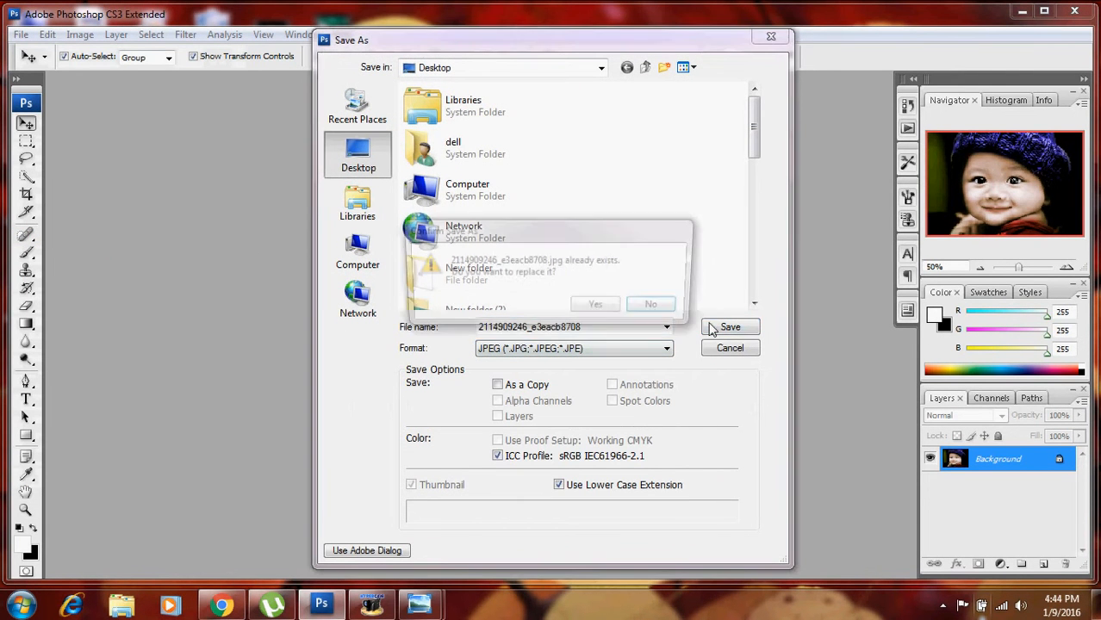
pyautogui.click(633, 310)
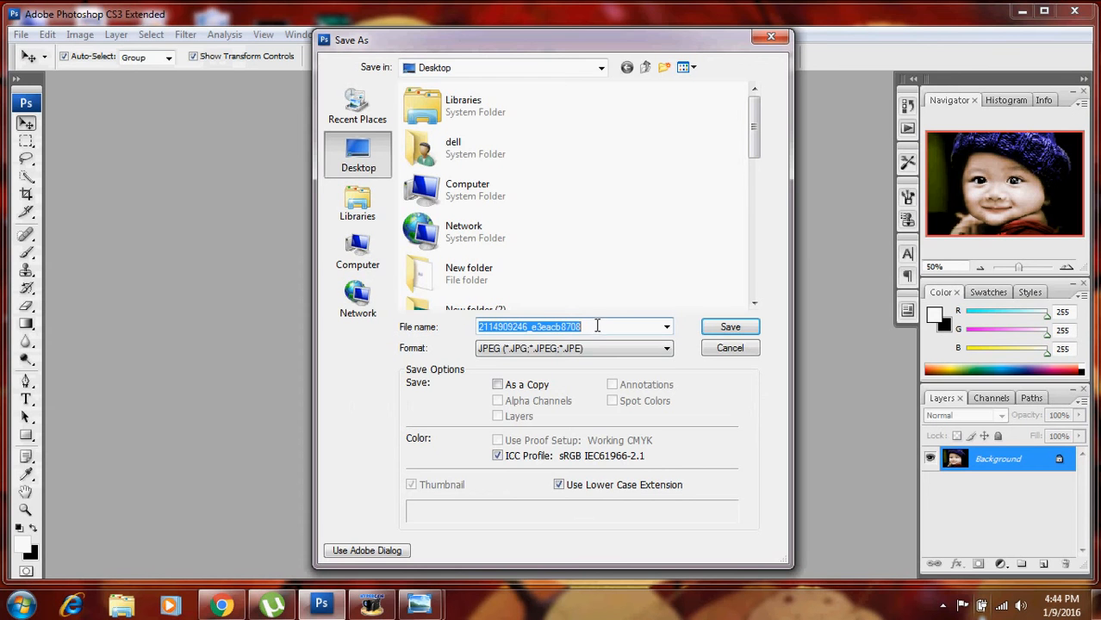
pyautogui.moveTo(597, 325); pyautogui.dragTo(370, 310)
pyautogui.write('c')
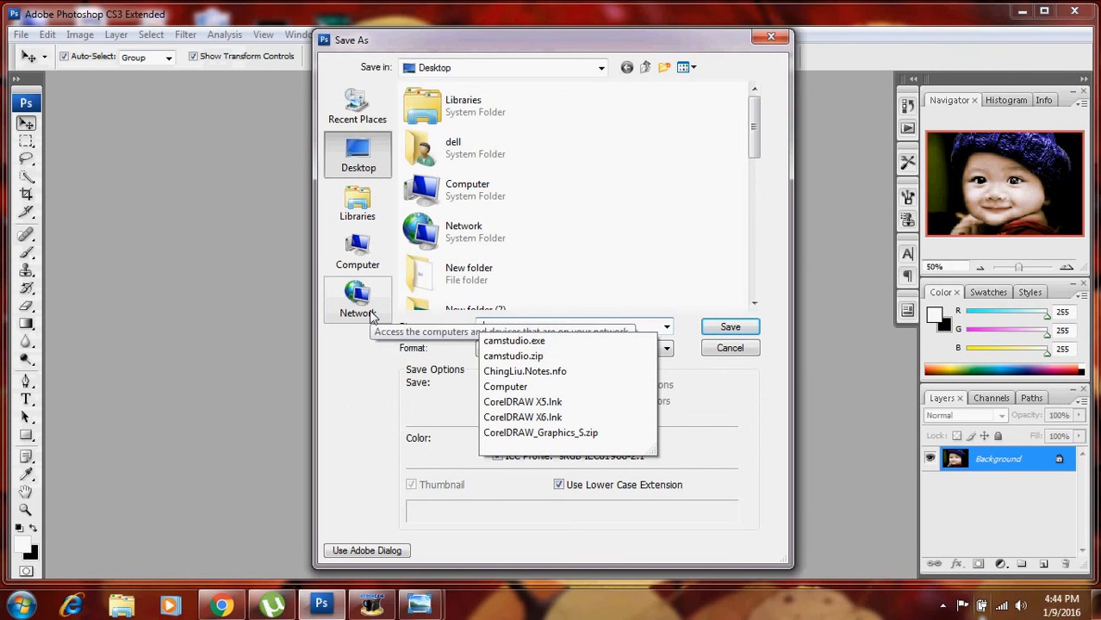
pyautogui.write('olor')
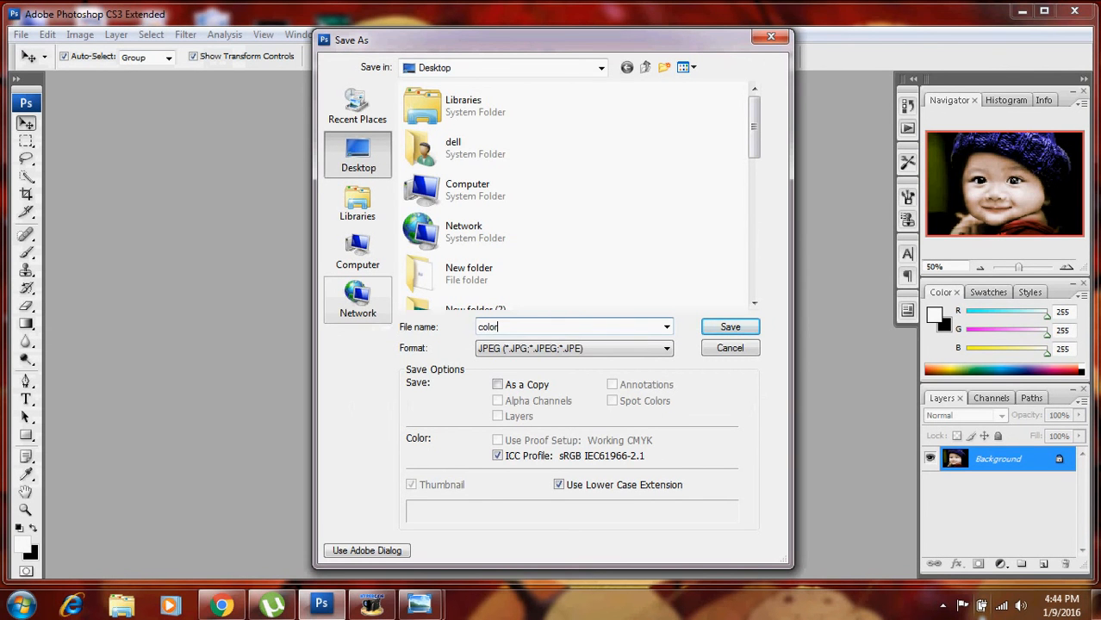
pyautogui.click(732, 333)
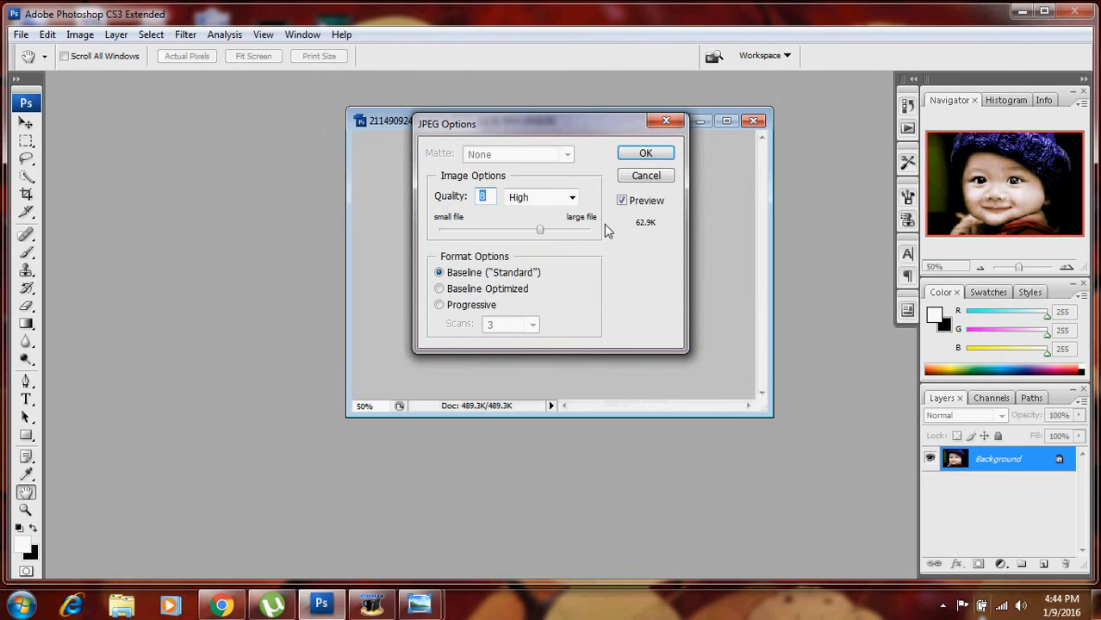
pyautogui.click(572, 226)
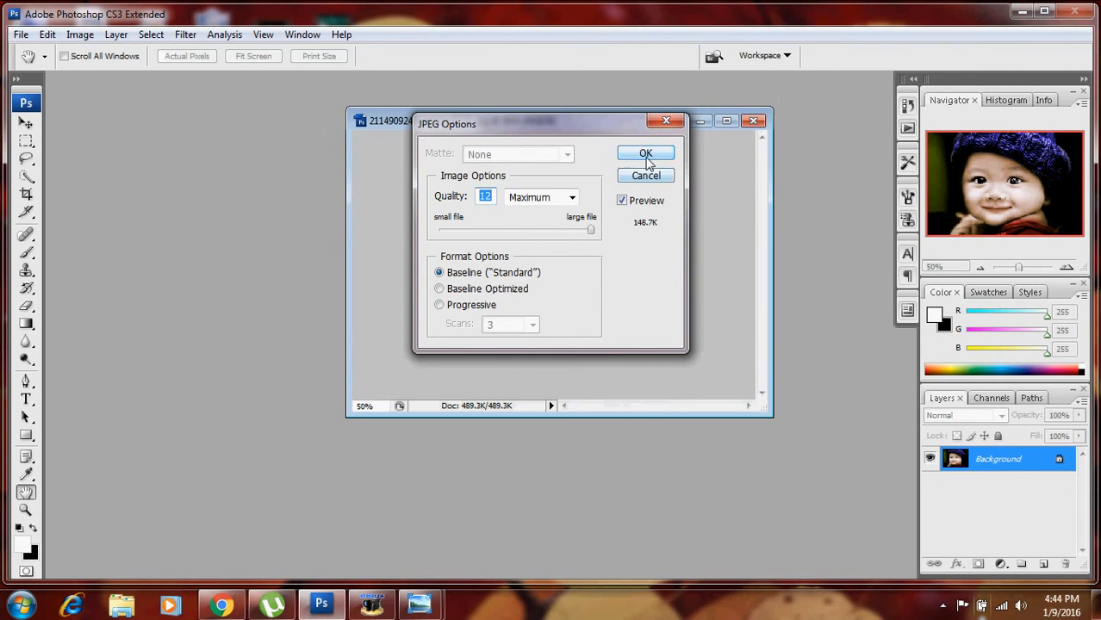
pyautogui.click(646, 156)
# Switch from Photoshop to Windows Photo Viewer, view the original black-and-white photo and close the viewer
pyautogui.click(1021, 10)
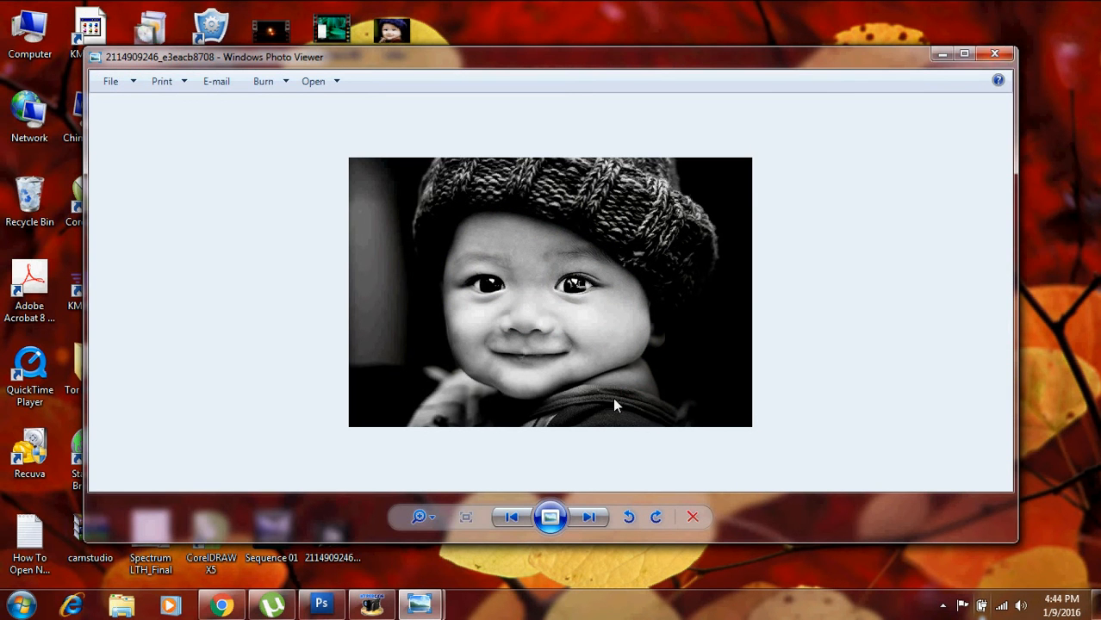
pyautogui.click(591, 515)
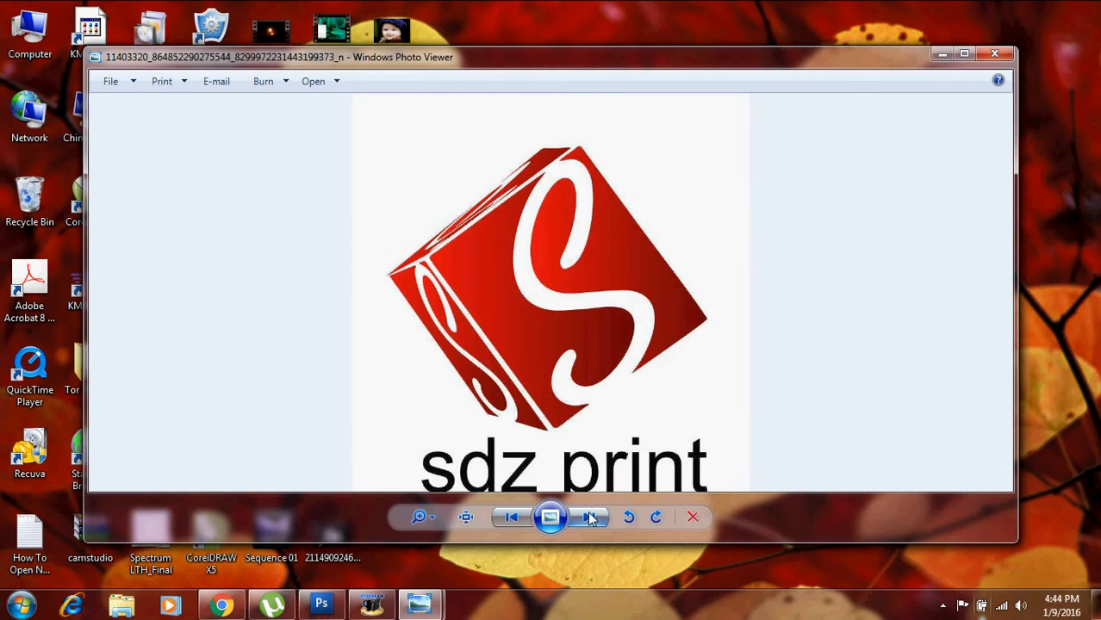
pyautogui.click(1001, 55)
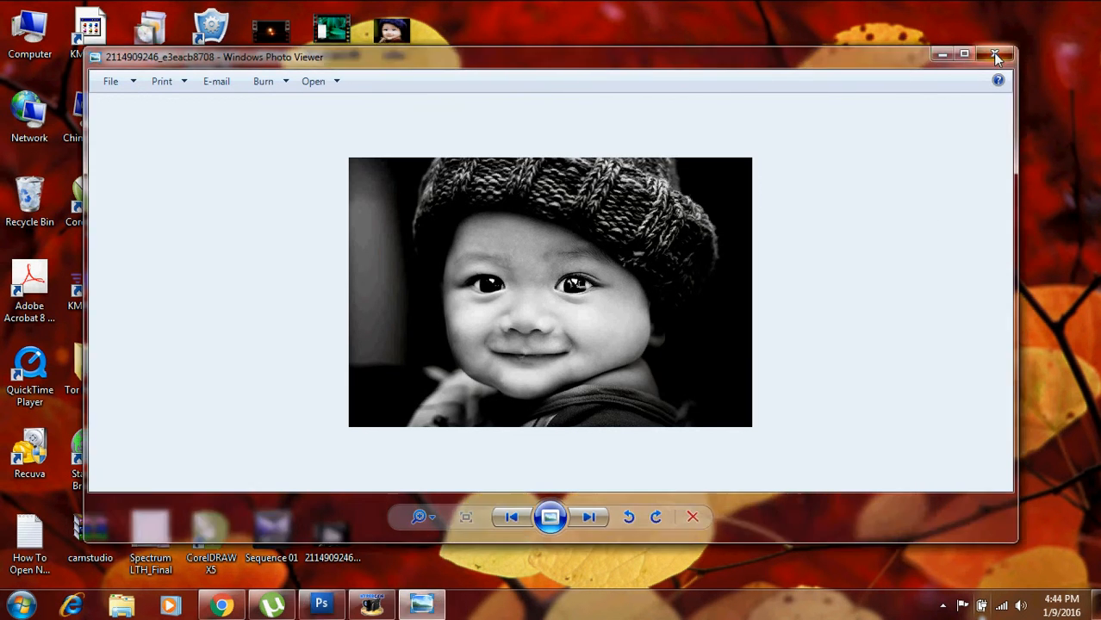
pyautogui.click(992, 53)
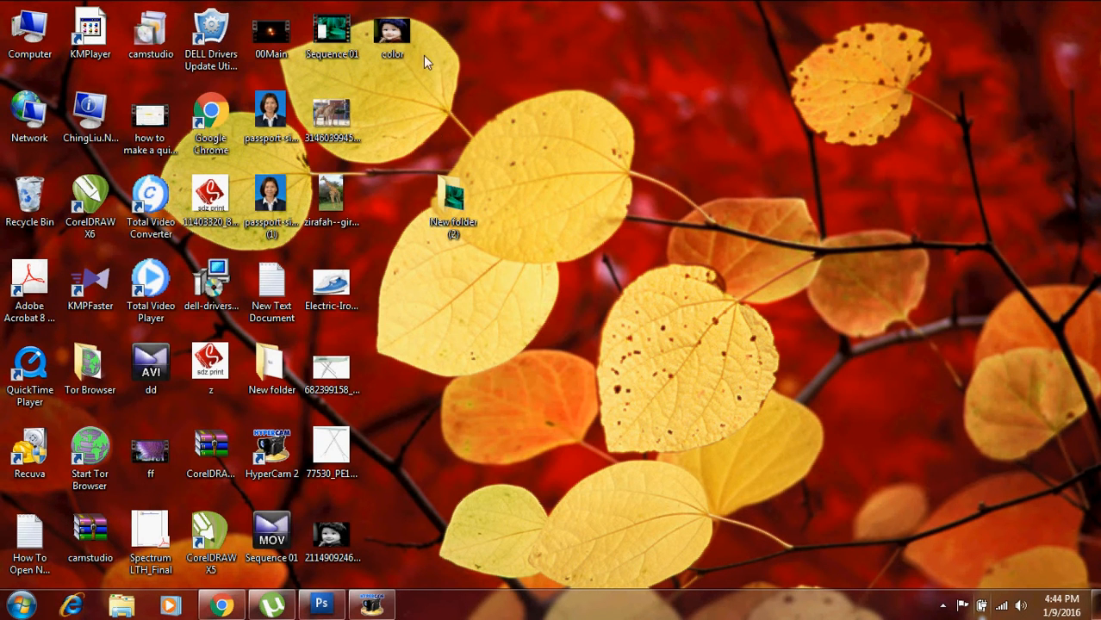
# Open the saved color JPEG from the desktop, view it in a maximized viewer window and close the viewer
pyautogui.doubleClick(397, 42)
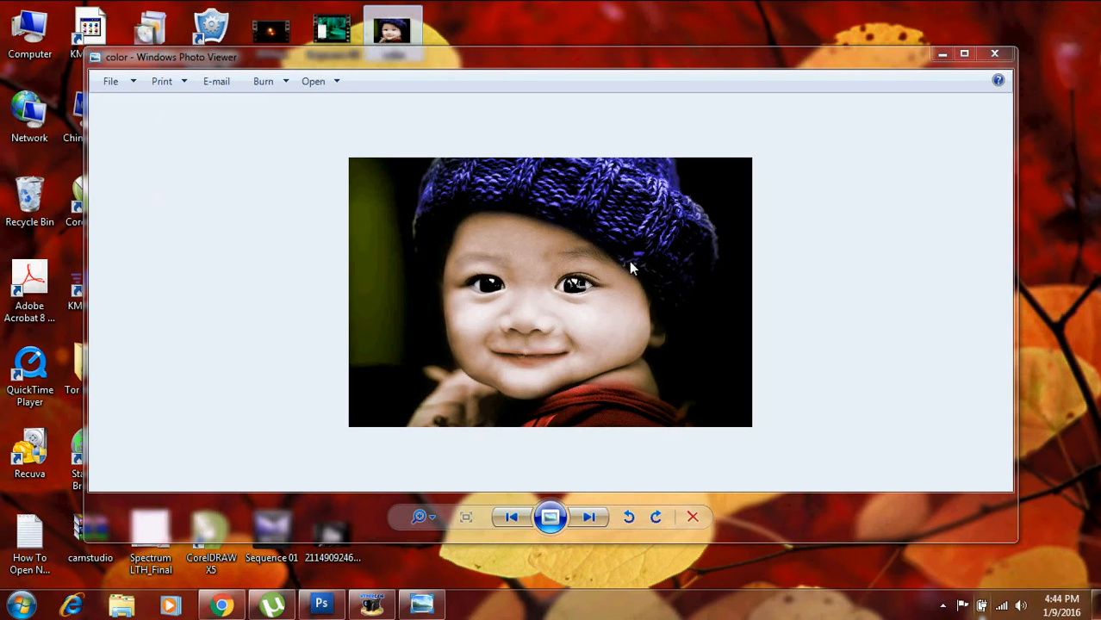
pyautogui.click(964, 53)
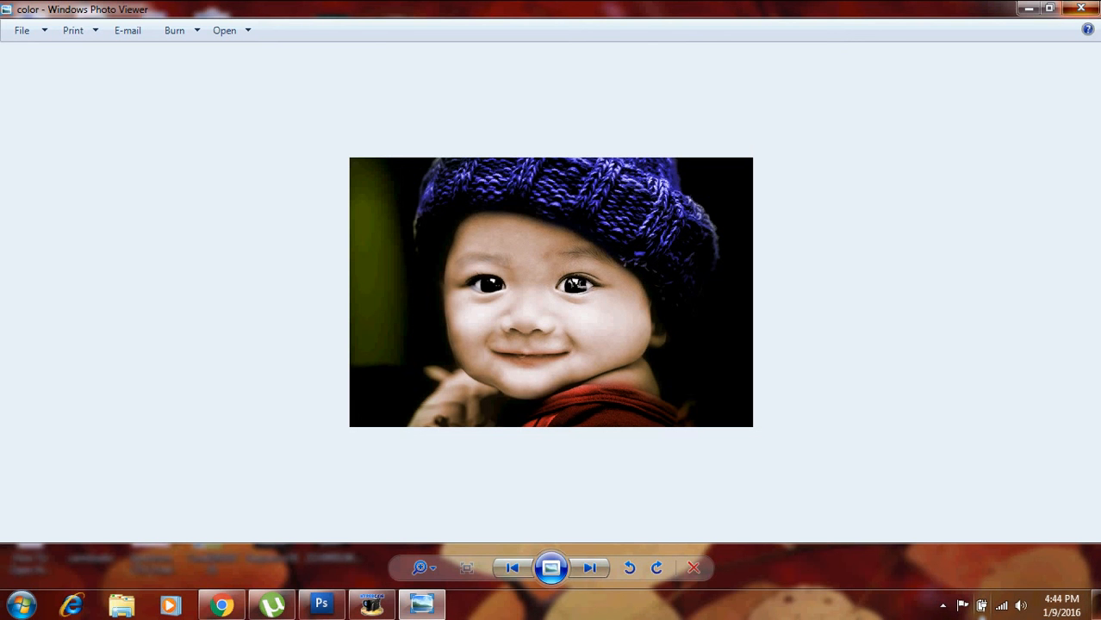
pyautogui.click(1080, 8)
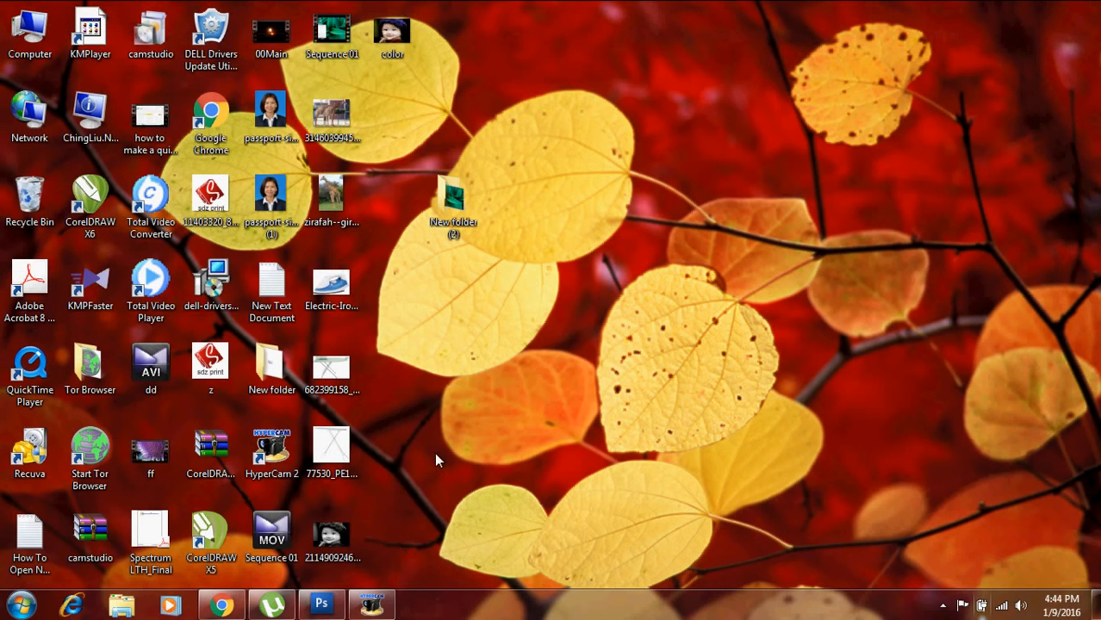
# Compare the original black-and-white baby photo with the color version by viewing each from the desktop, closing the viewer after each
pyautogui.click(342, 562)
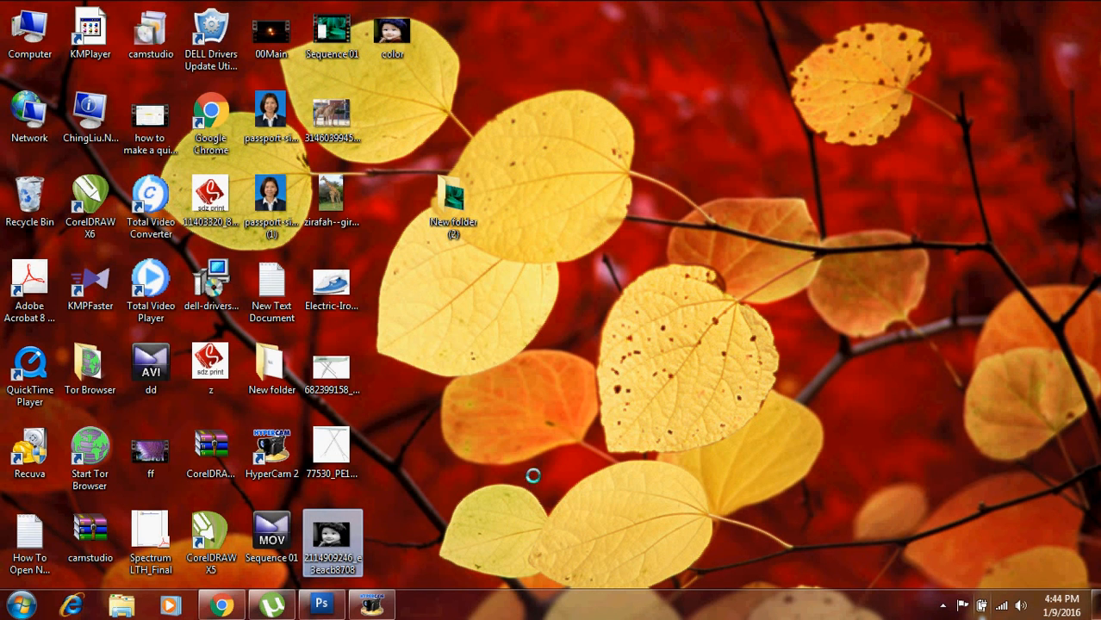
pyautogui.doubleClick(338, 534)
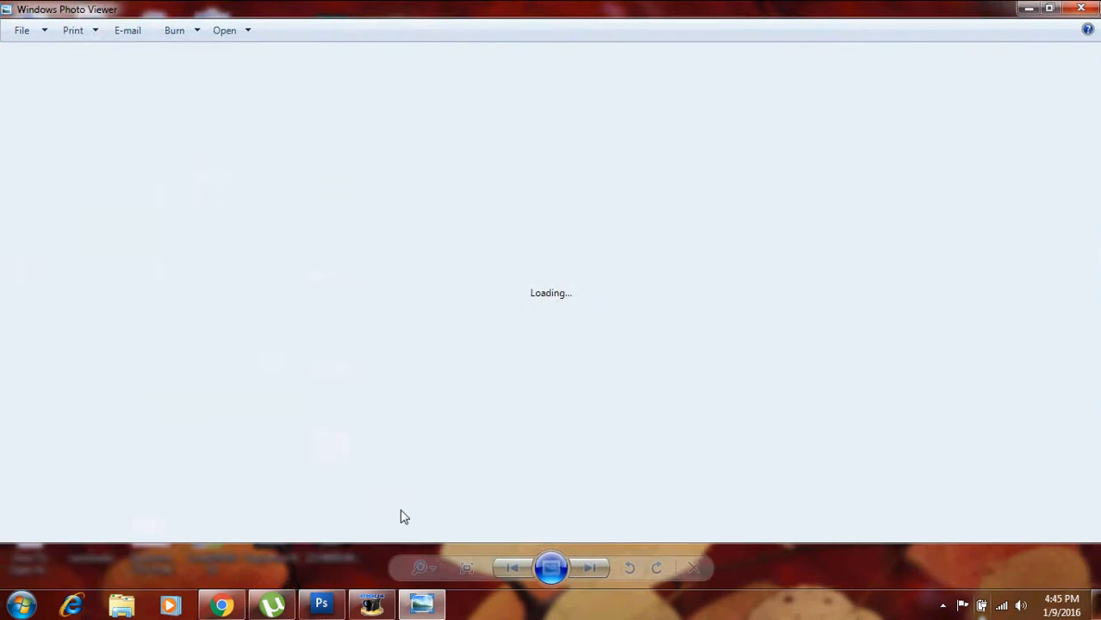
pyautogui.click(1081, 9)
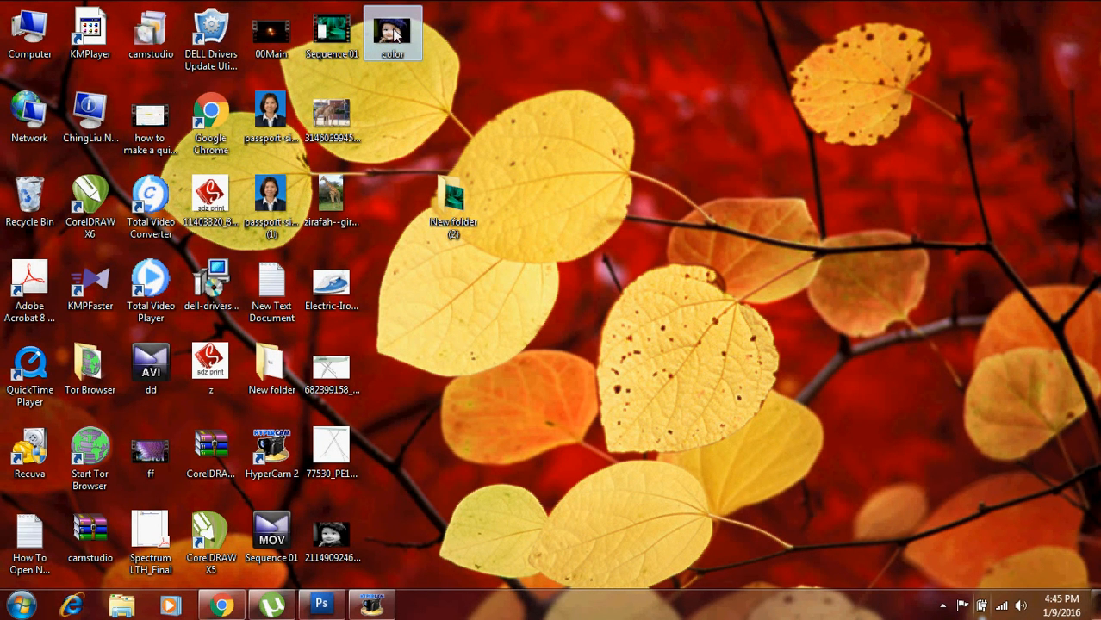
pyautogui.doubleClick(399, 38)
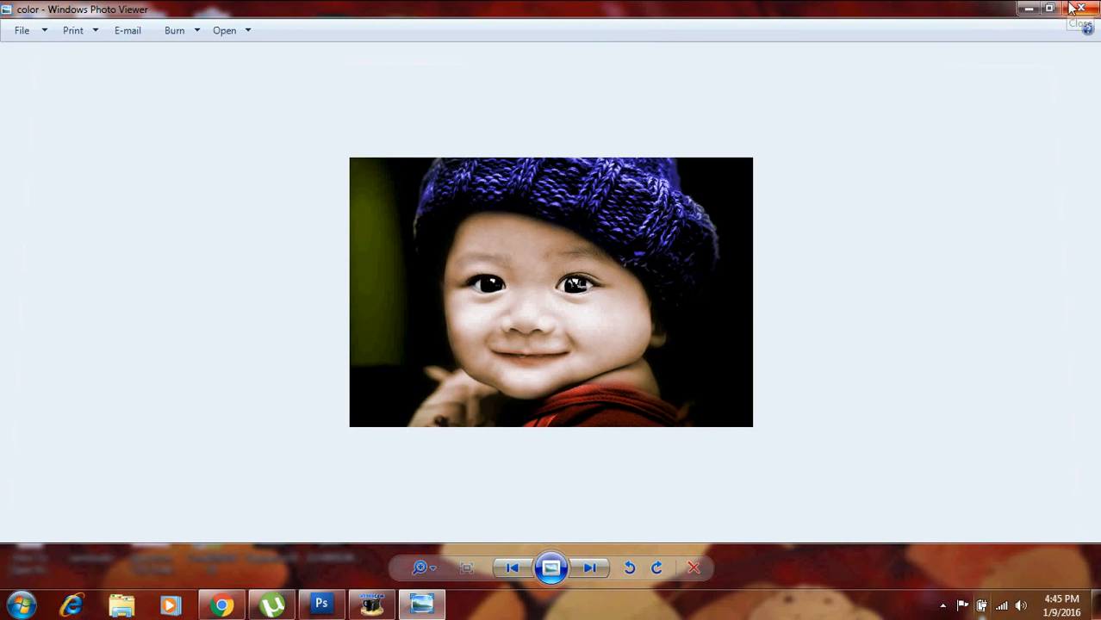
pyautogui.click(1079, 9)
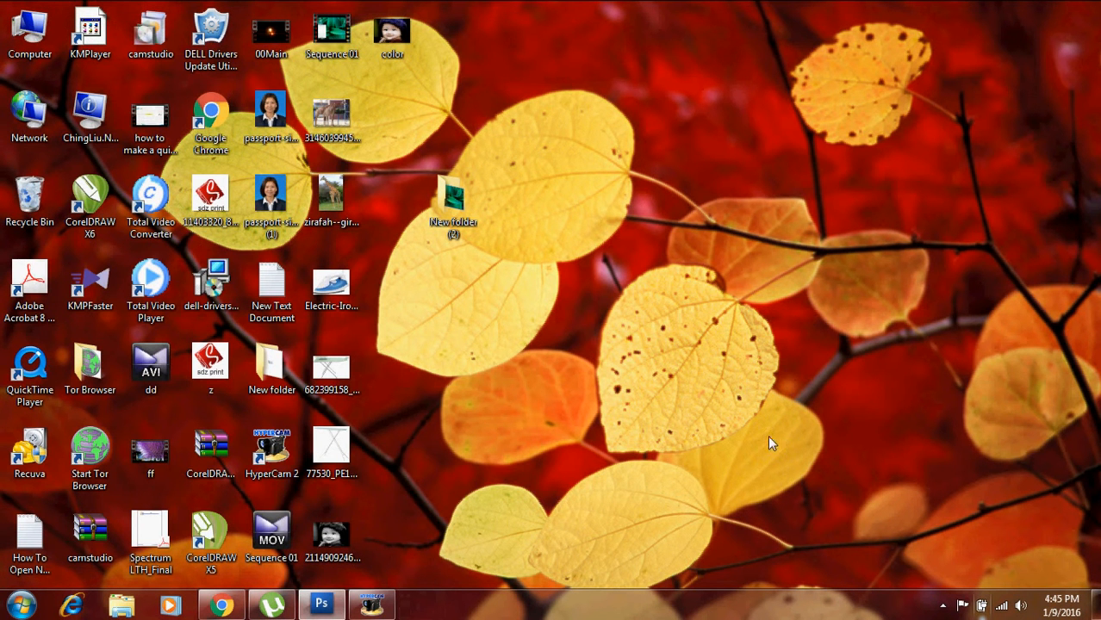